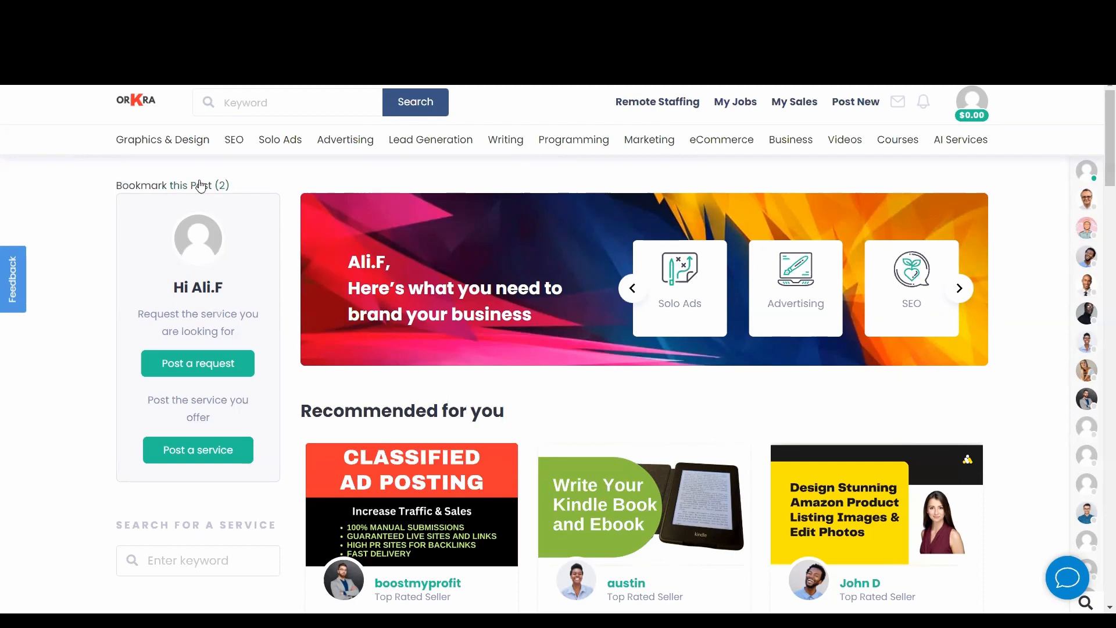
# Start posting a new job from the marketplace home page
pyautogui.scroll(-7, 697, 308)
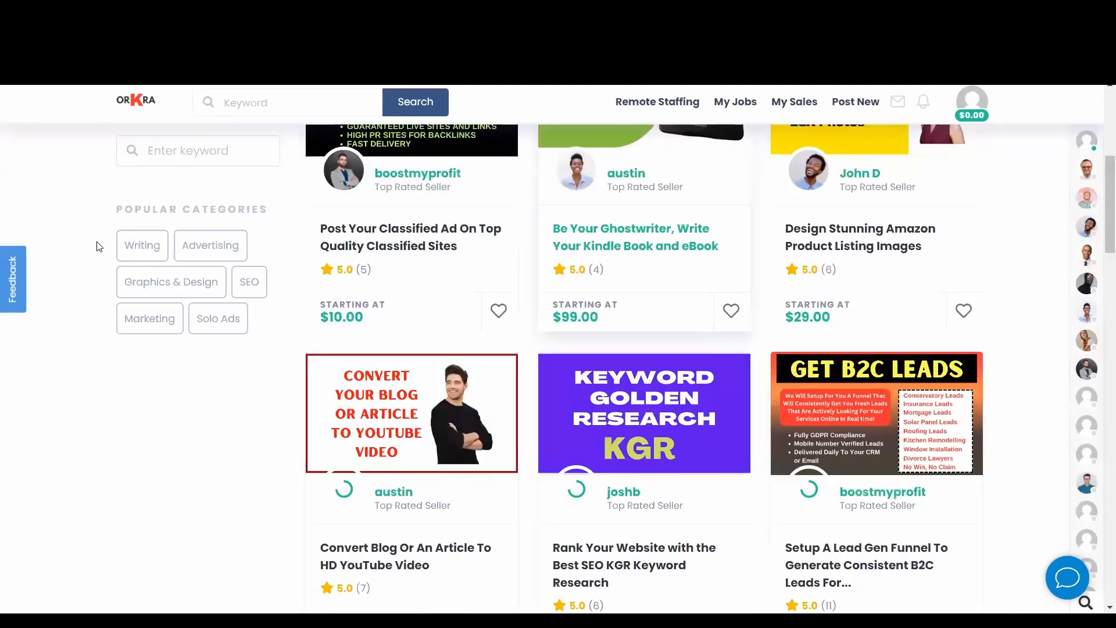
pyautogui.scroll(7, 179, 287)
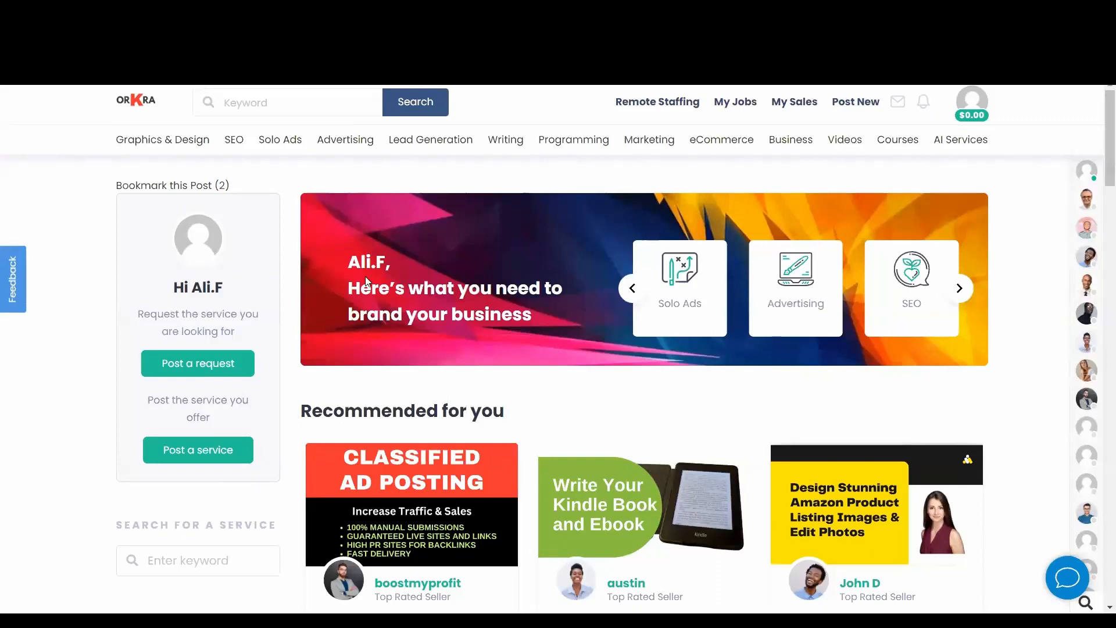
pyautogui.scroll(-3, 353, 324)
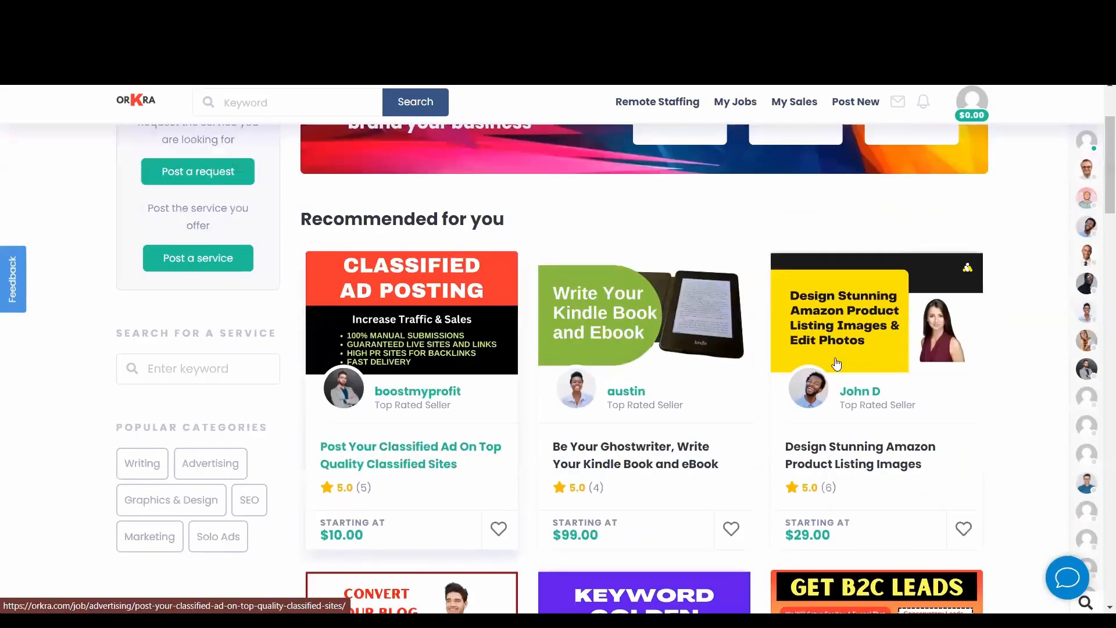
pyautogui.scroll(-6, 837, 364)
pyautogui.scroll(7, 838, 365)
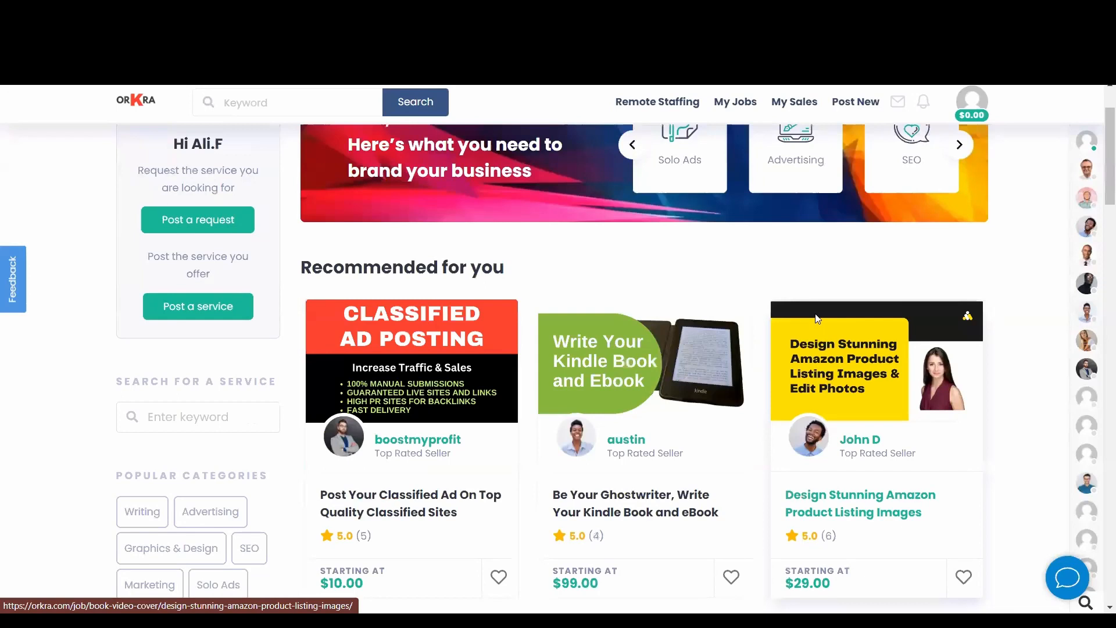
pyautogui.scroll(2, 863, 191)
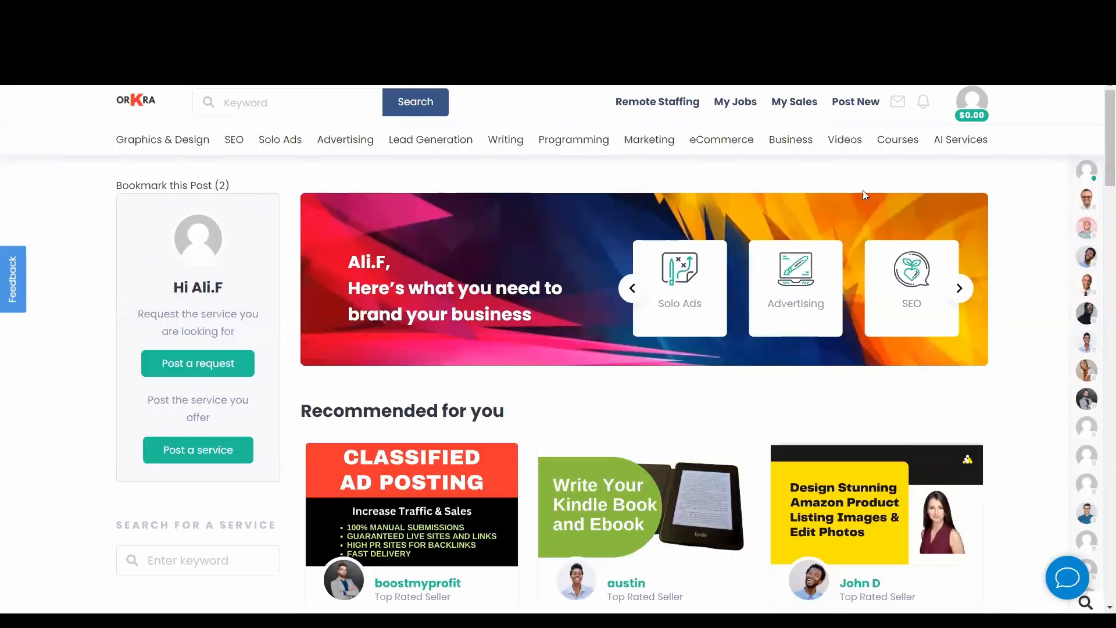
pyautogui.click(857, 102)
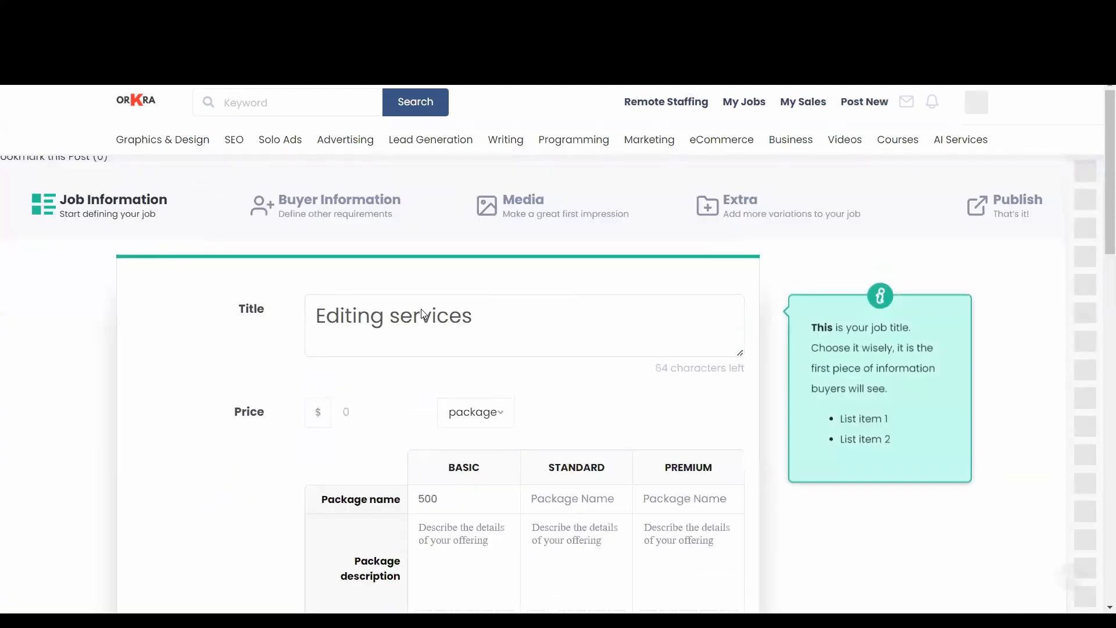
# Replace the job title with "Proof reading Services"
pyautogui.scroll(-3, 454, 297)
pyautogui.scroll(3, 454, 307)
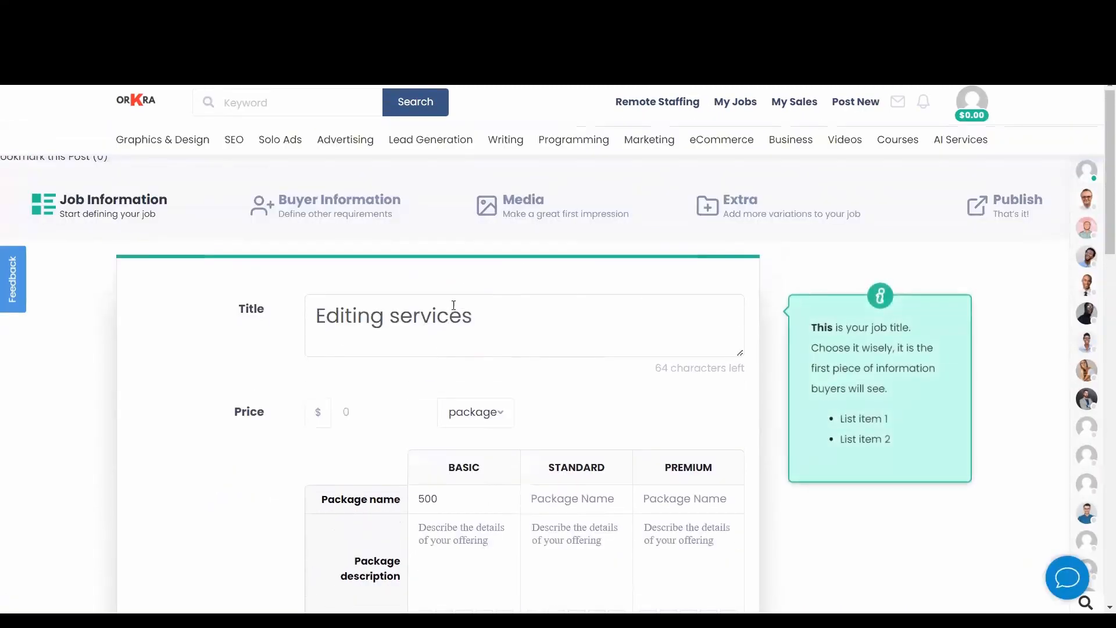
pyautogui.scroll(-4, 454, 305)
pyautogui.scroll(-7, 453, 305)
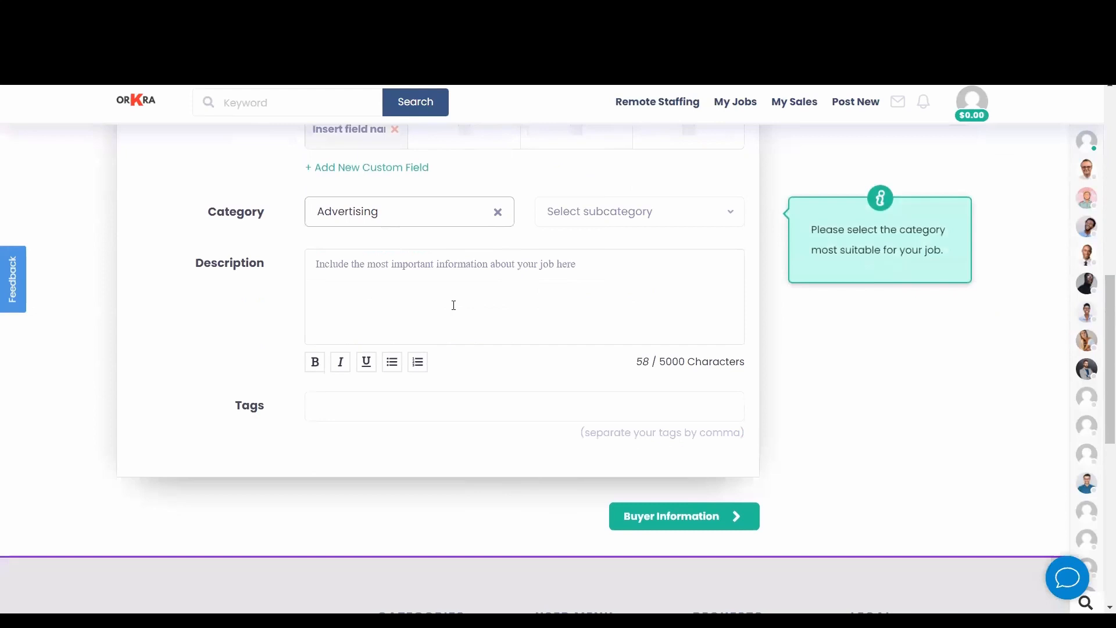
pyautogui.scroll(10, 456, 319)
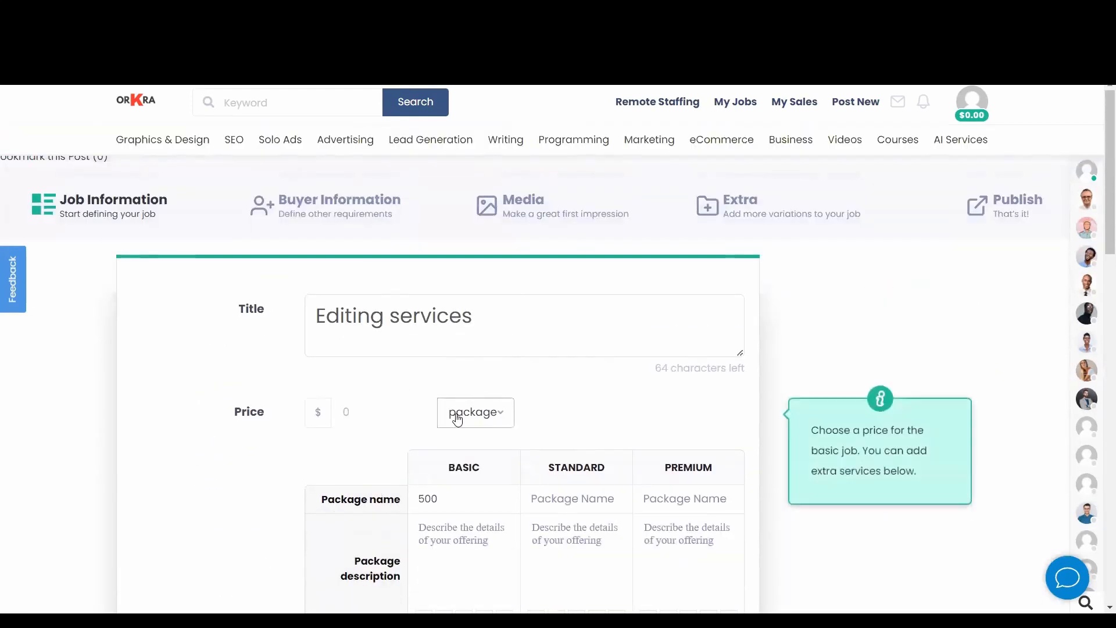
pyautogui.moveTo(491, 335); pyautogui.dragTo(299, 333)
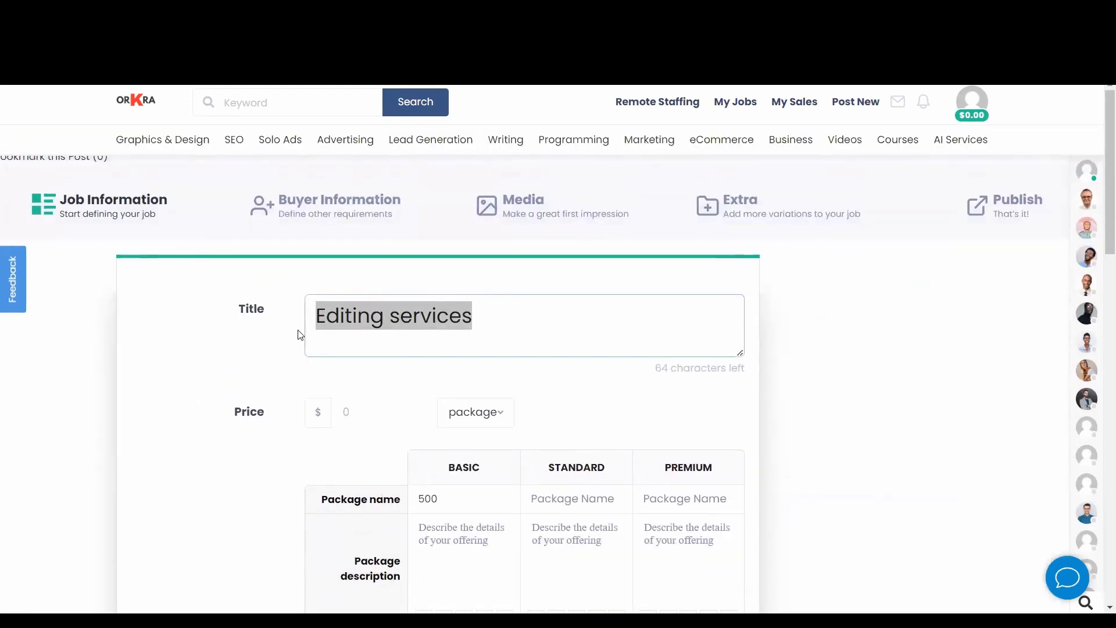
pyautogui.press('BackSpace')
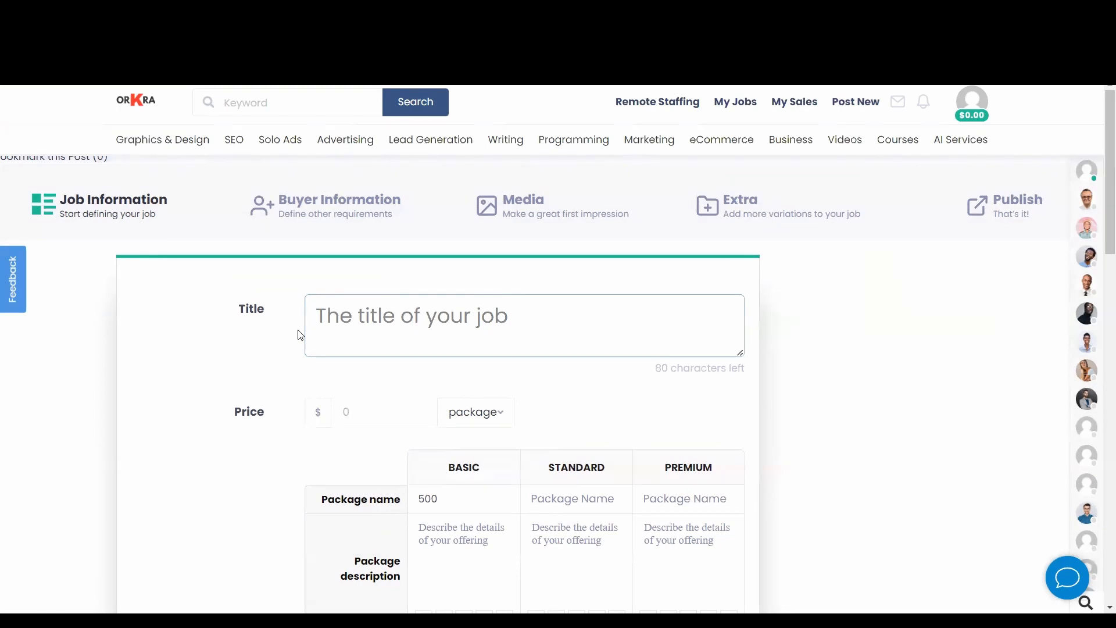
pyautogui.write('Proofreading se')
pyautogui.press('BackSpace')
pyautogui.press('BackSpace')
pyautogui.write('Services')
pyautogui.click(370, 314)
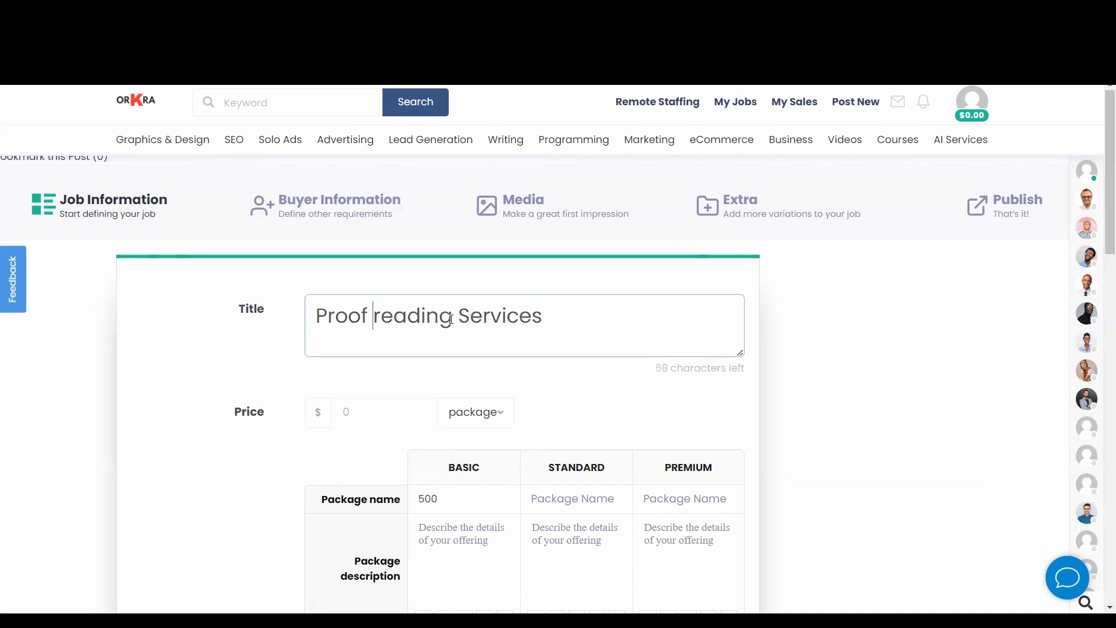
# Try the fixed price type for the job and return the pricing to package
pyautogui.click(488, 420)
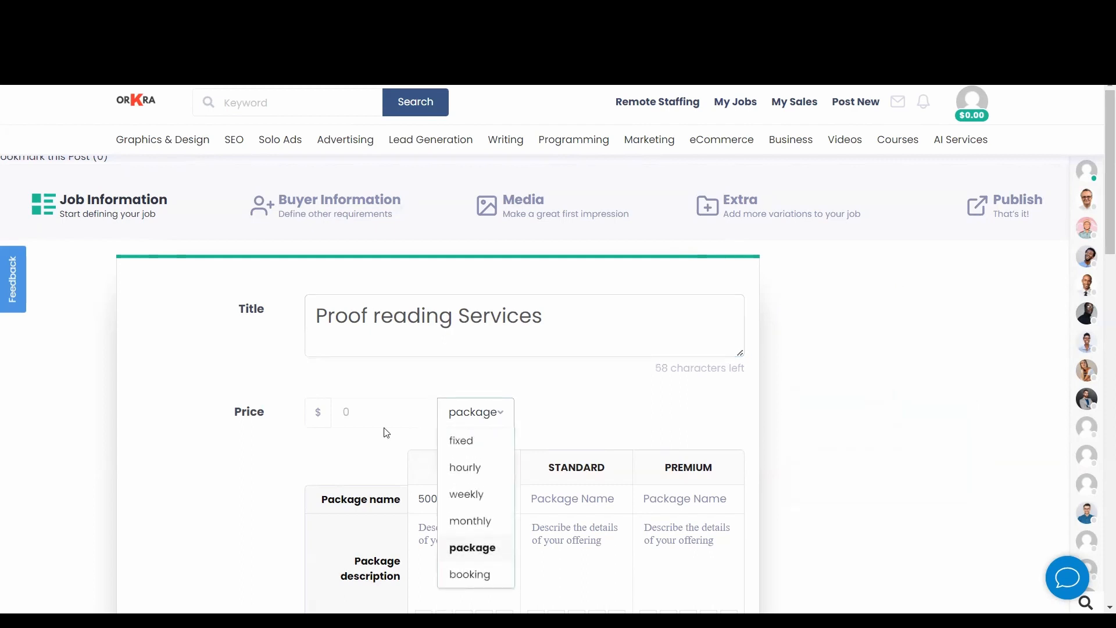
pyautogui.click(470, 443)
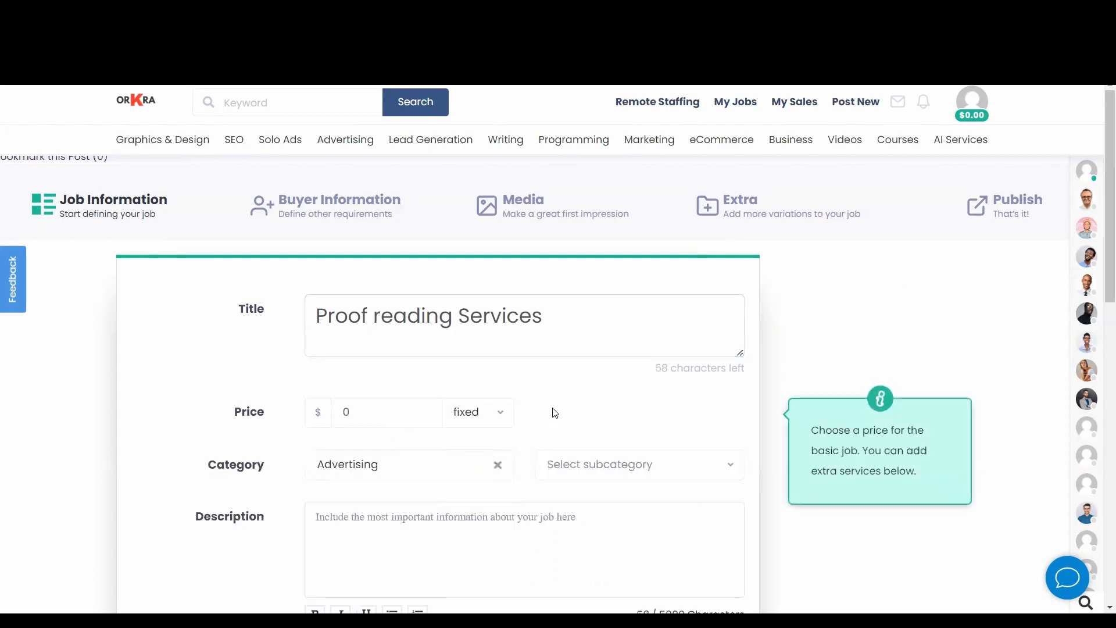
pyautogui.scroll(-3, 555, 413)
pyautogui.scroll(1, 531, 387)
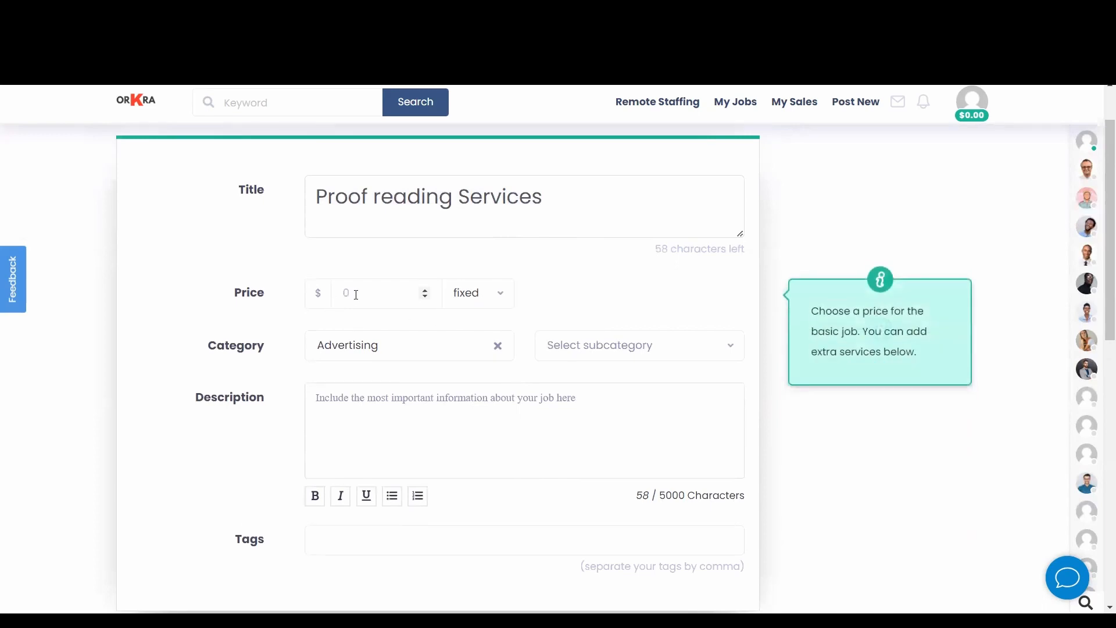
pyautogui.click(474, 298)
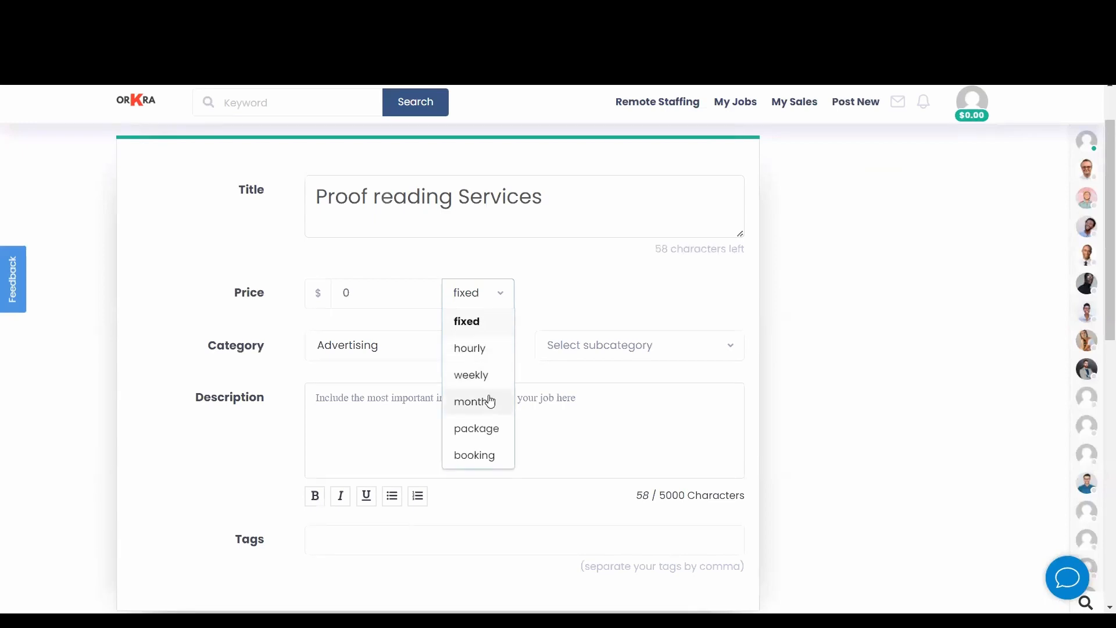
pyautogui.click(483, 430)
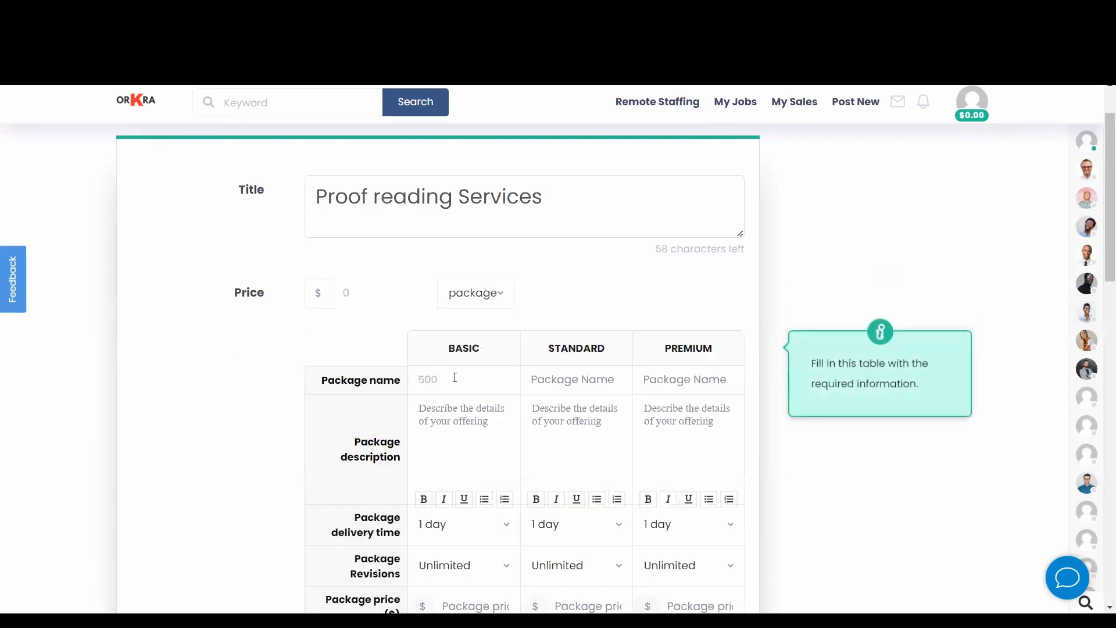
# Replace the Basic package's name with "500 words"
pyautogui.moveTo(455, 378); pyautogui.dragTo(416, 379)
pyautogui.press('BackSpace')
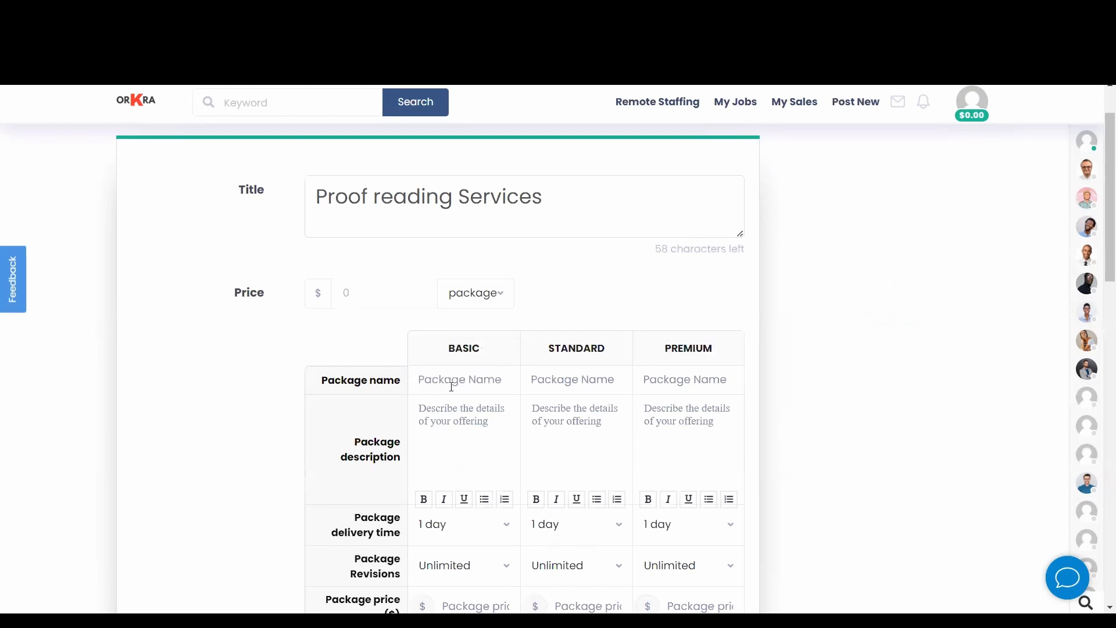
pyautogui.scroll(-2, 457, 386)
pyautogui.scroll(4, 457, 386)
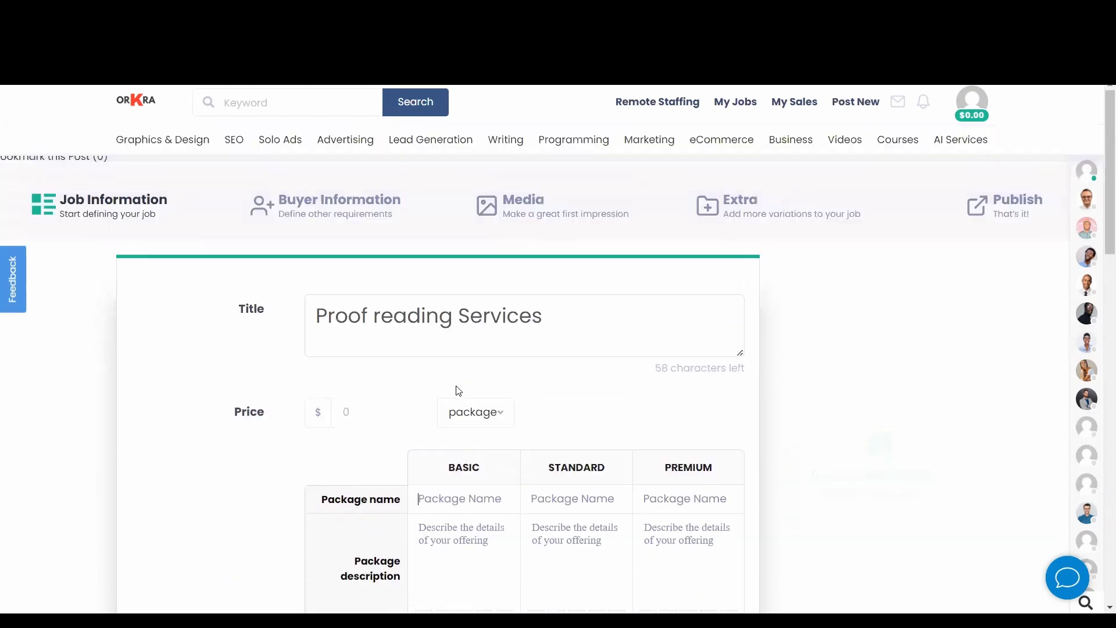
pyautogui.scroll(-3, 456, 387)
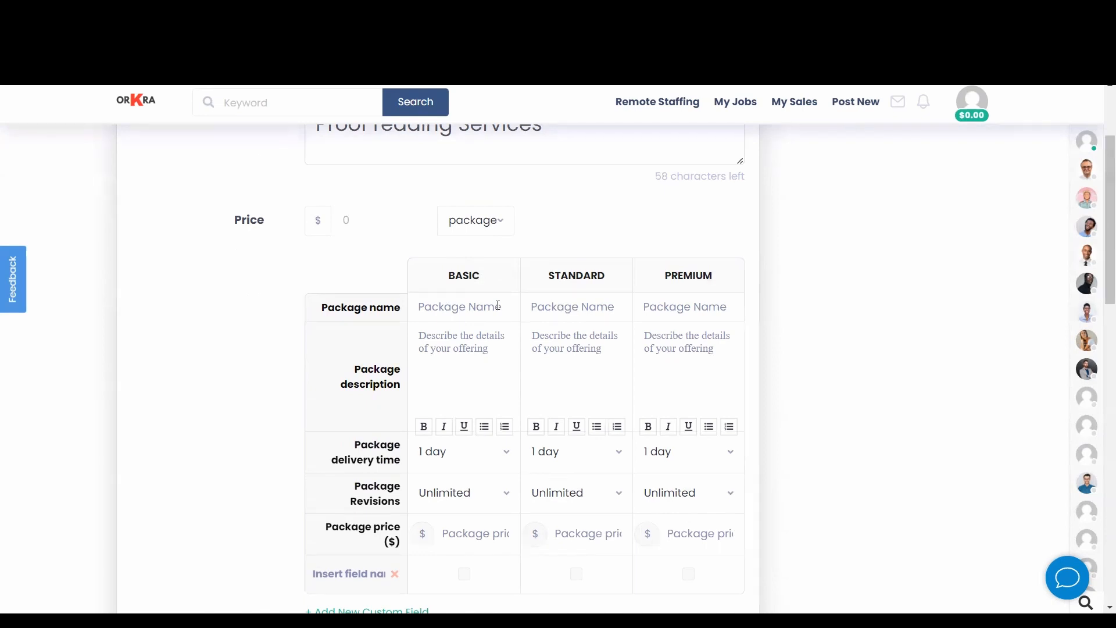
pyautogui.write('500 oords')
# Name the Standard package "1000 words" and the Premium package "1500 words", reusing the Basic name's text
pyautogui.moveTo(498, 305); pyautogui.dragTo(417, 315)
pyautogui.hotkey('ctrl', 'c')
pyautogui.click(556, 312)
pyautogui.hotkey('ctrl', 'v')
pyautogui.click(537, 307)
pyautogui.press('BackSpace')
pyautogui.write('10')
pyautogui.click(663, 309)
pyautogui.hotkey('ctrl', 'v')
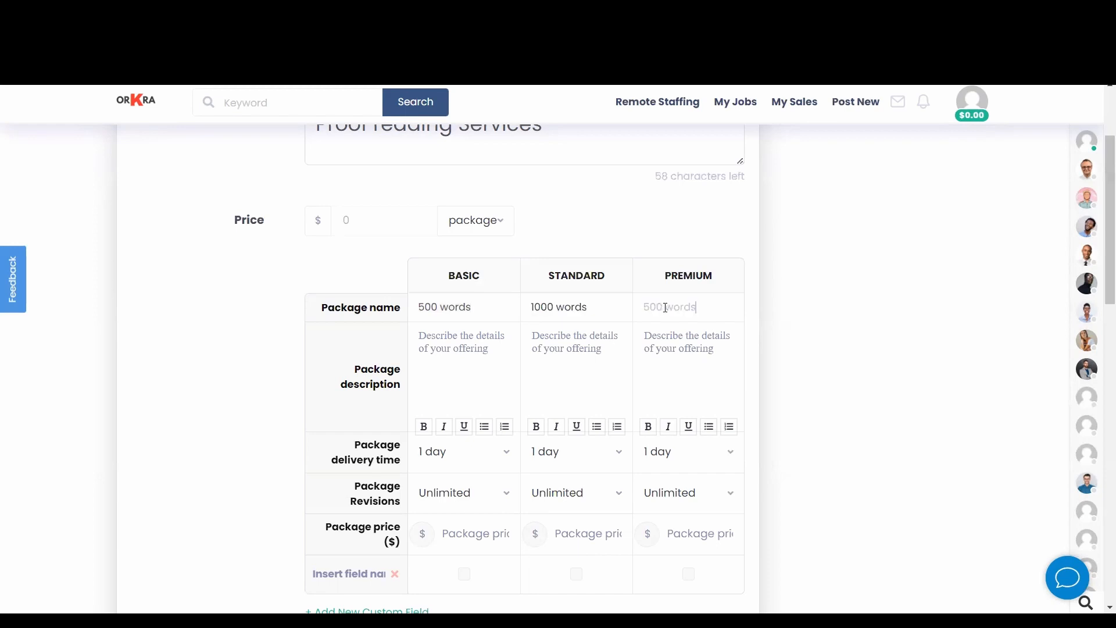
pyautogui.click(646, 307)
pyautogui.write('1')
# Describe the Basic package as "Proofreading text, 500 words. Recommendations and editing included" and reuse that text for Standard with 1000 words
pyautogui.click(458, 366)
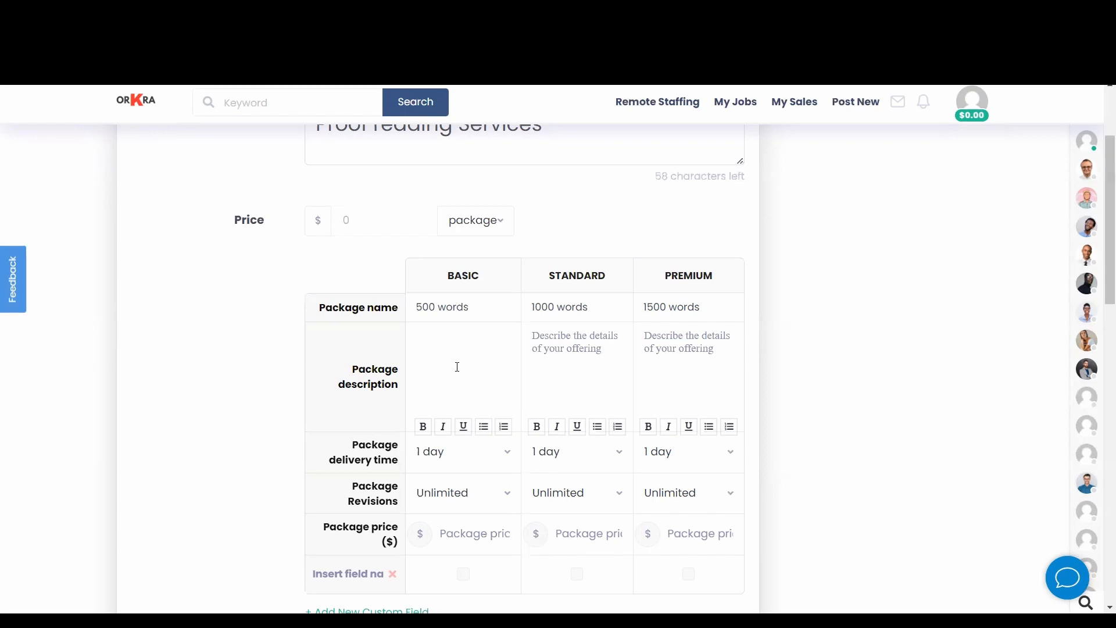
pyautogui.write('Proofreading text, 500 words. Recommendations and editing included')
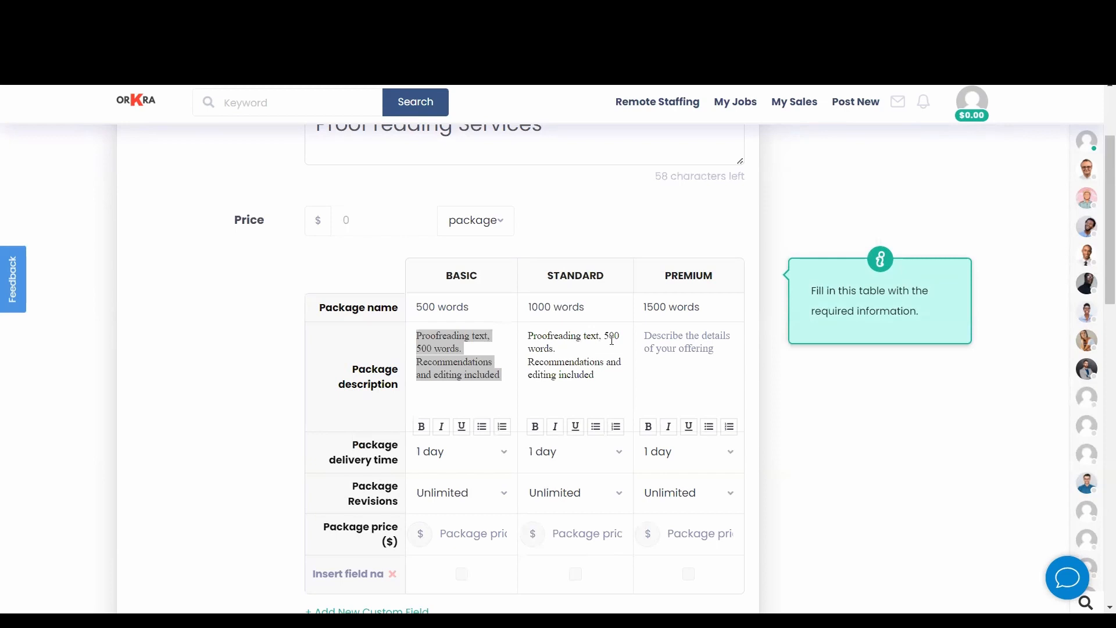
pyautogui.click(609, 337)
pyautogui.press('BackSpace')
pyautogui.write('10')
# Give the Premium package the same description as the Basic one, with the word count changed to 1500 words
pyautogui.click(658, 344)
pyautogui.hotkey('ctrl', 'v')
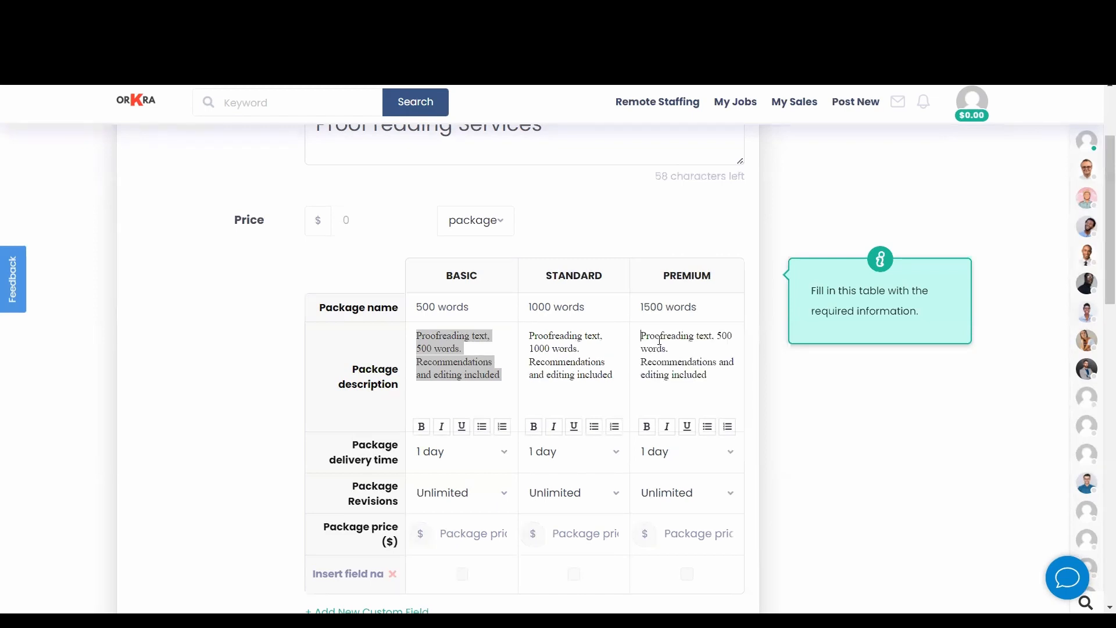
pyautogui.click(720, 342)
pyautogui.write('15')
# Set the package delivery times to 3 days for Basic, 2 days for Standard and 1 day for Premium
pyautogui.scroll(-1, 447, 451)
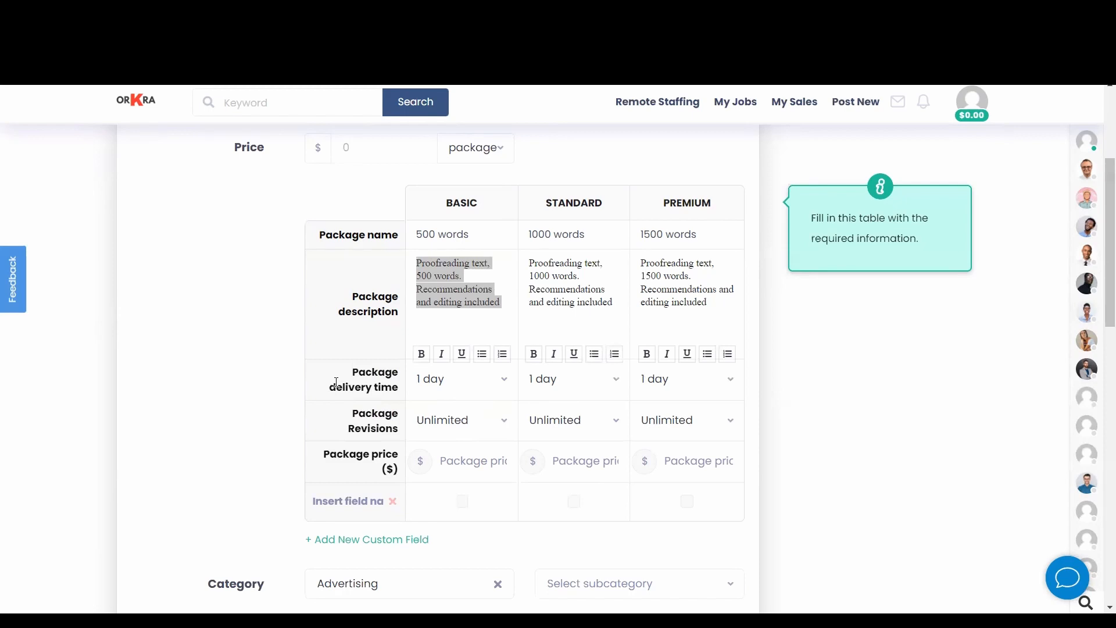
pyautogui.click(467, 395)
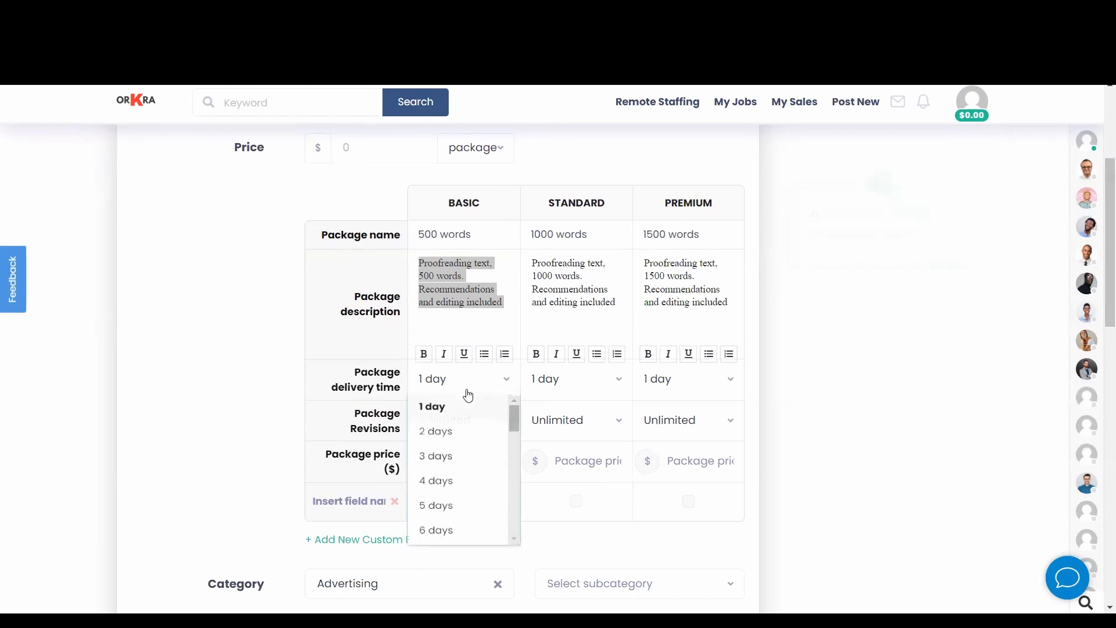
pyautogui.click(468, 458)
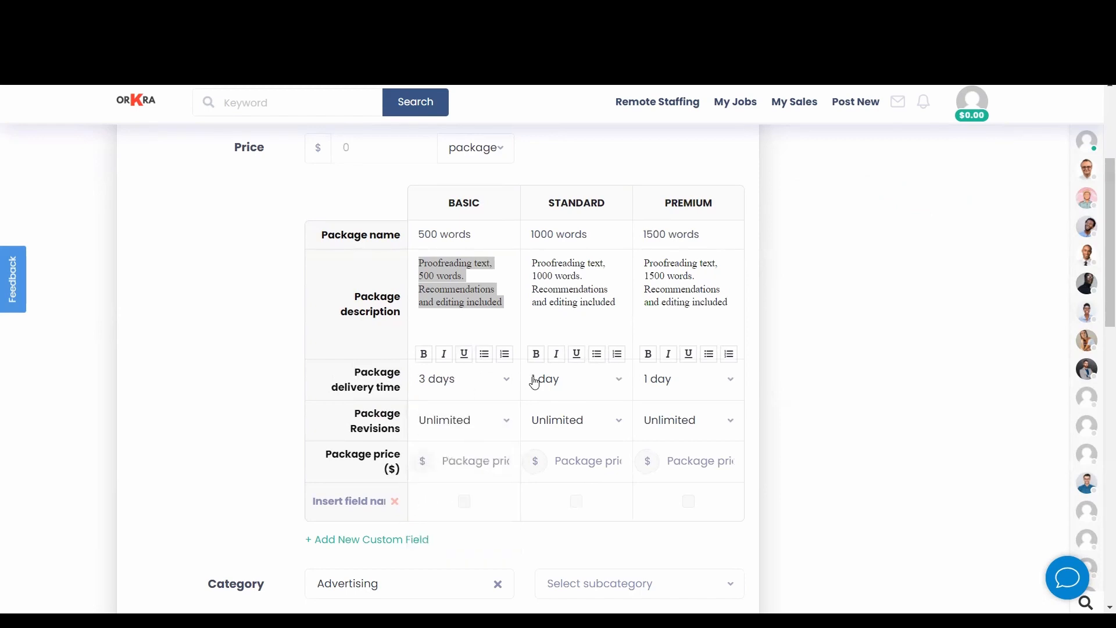
pyautogui.click(579, 379)
pyautogui.click(574, 435)
pyautogui.click(684, 381)
pyautogui.click(682, 422)
# Set the package revisions to 5 for Basic and 9 for Standard
pyautogui.click(495, 429)
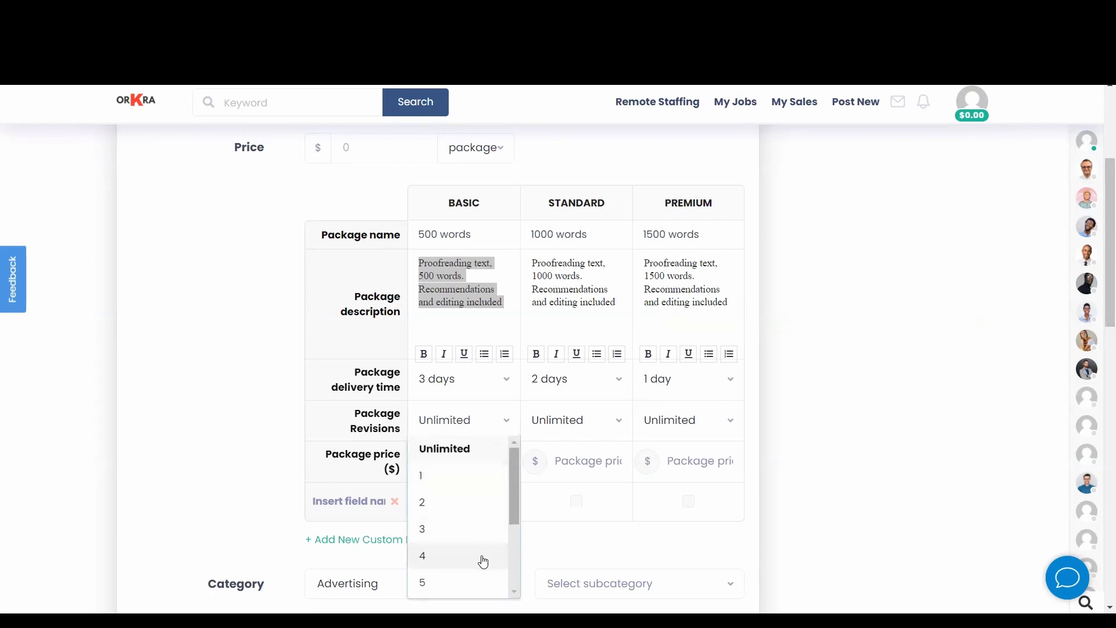
pyautogui.click(486, 577)
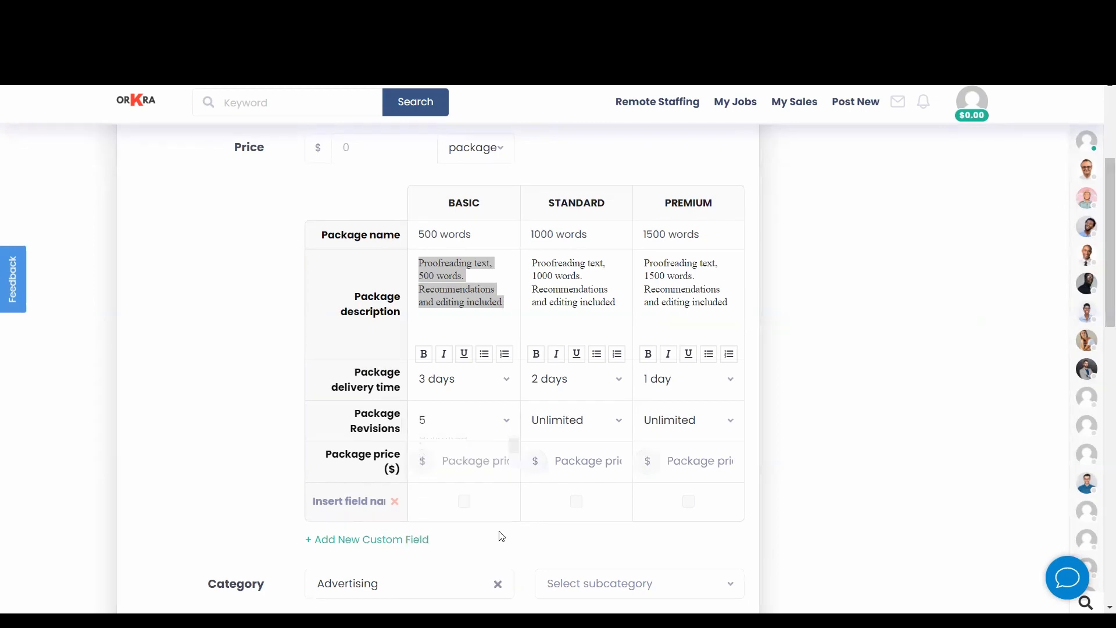
pyautogui.click(605, 424)
pyautogui.scroll(-2, 576, 543)
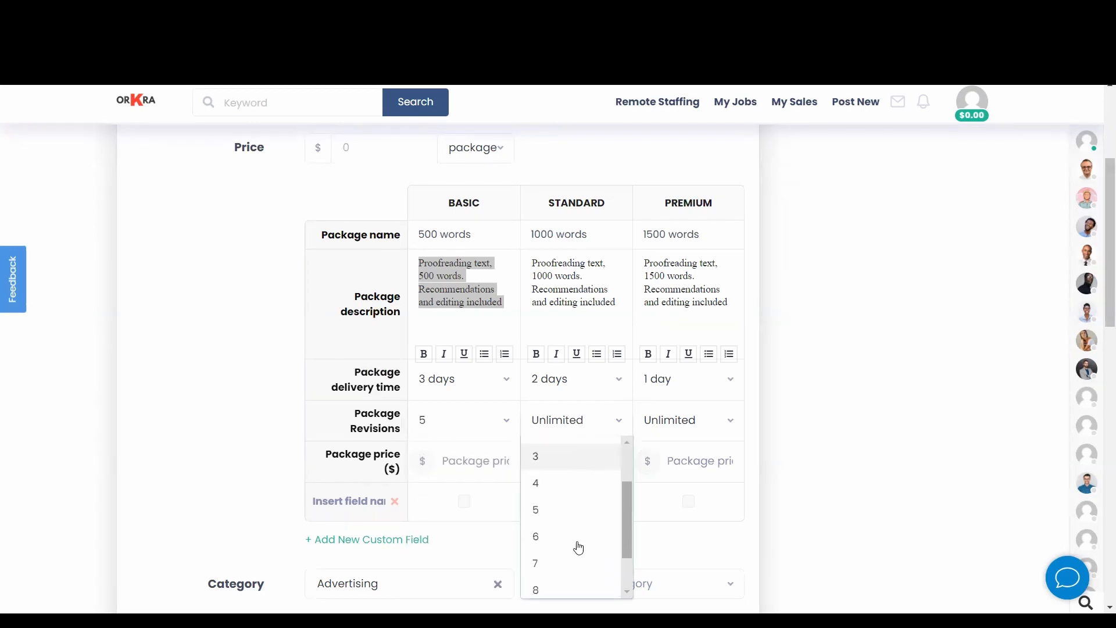
pyautogui.scroll(-1, 578, 547)
pyautogui.click(578, 557)
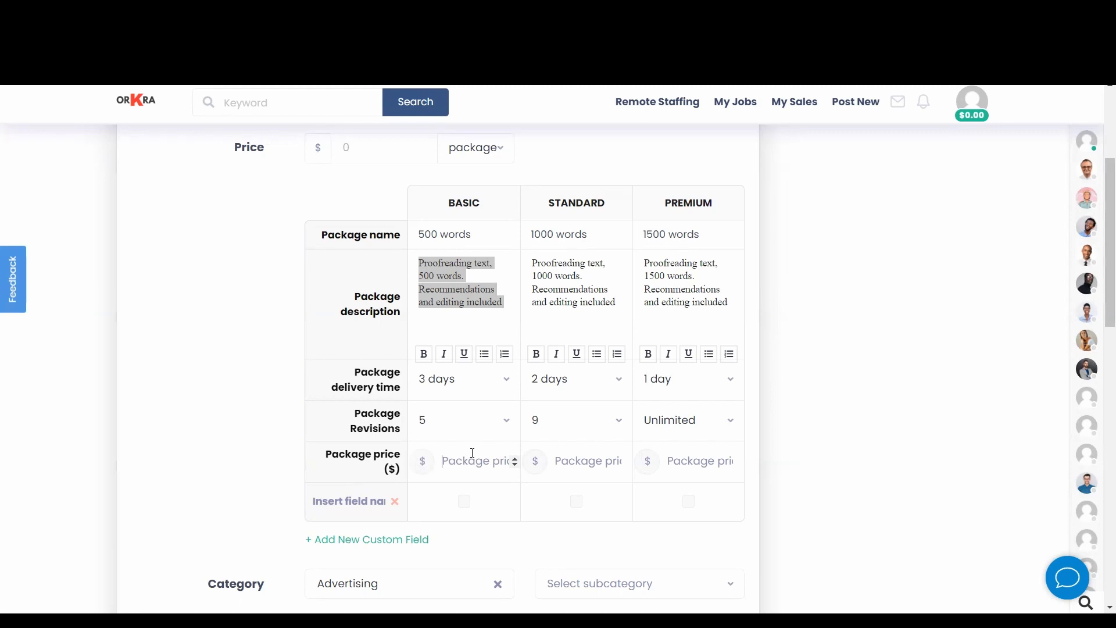
# Price the packages at $50 for Basic, $100 for Standard and $150 for Premium
pyautogui.write('50')
pyautogui.click(593, 462)
pyautogui.write('100')
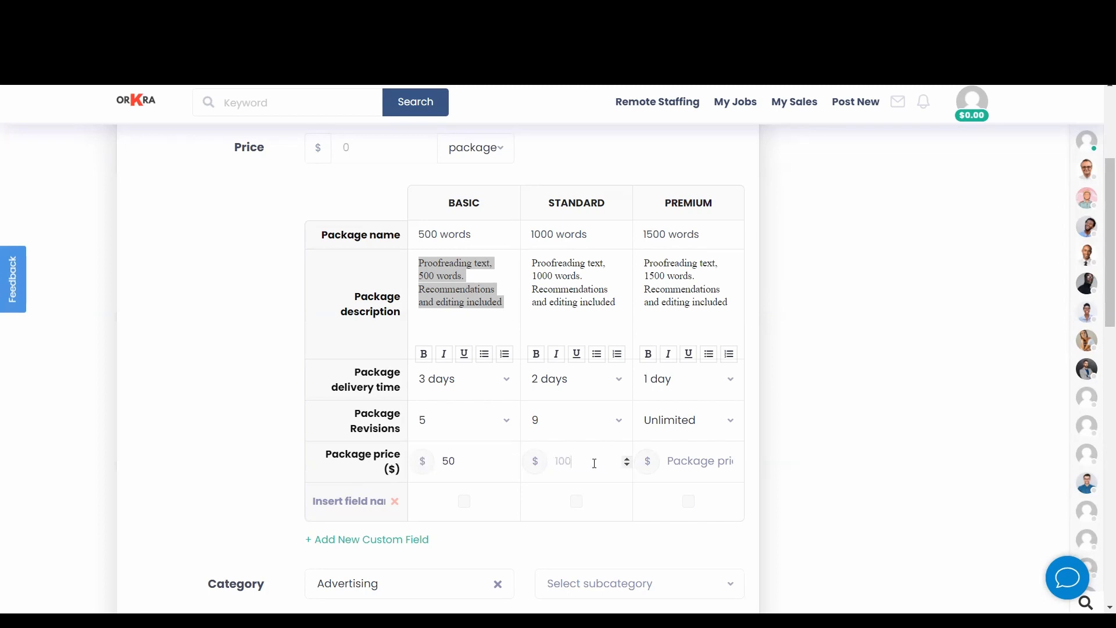
pyautogui.click(703, 461)
pyautogui.write('150')
# Add two more custom field rows to the package table
pyautogui.scroll(-3, 394, 398)
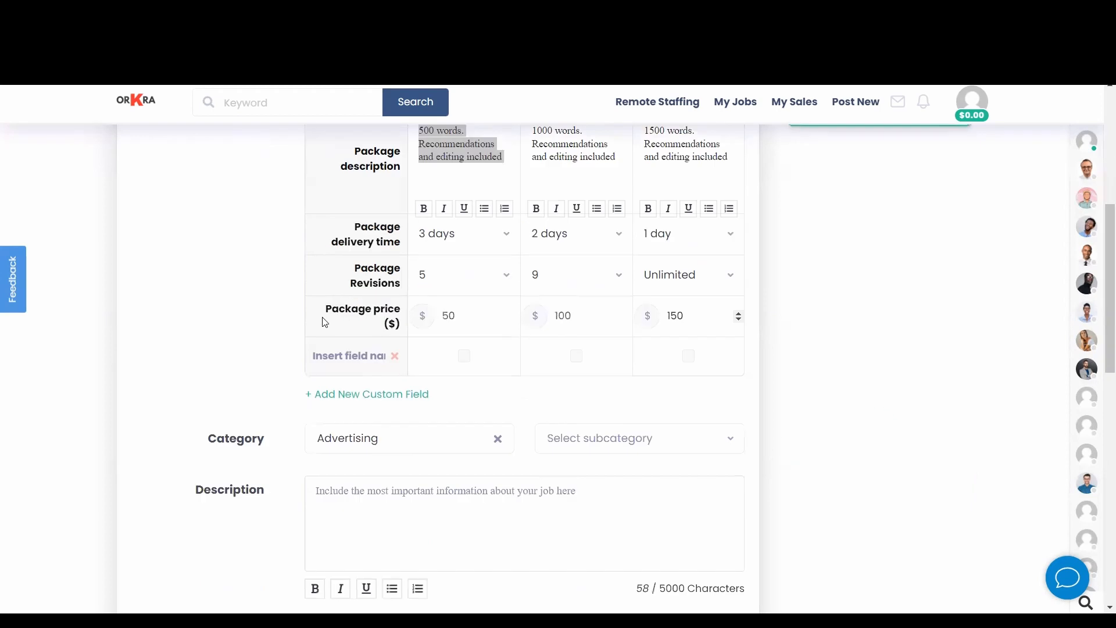
pyautogui.scroll(3, 372, 318)
pyautogui.scroll(-2, 538, 359)
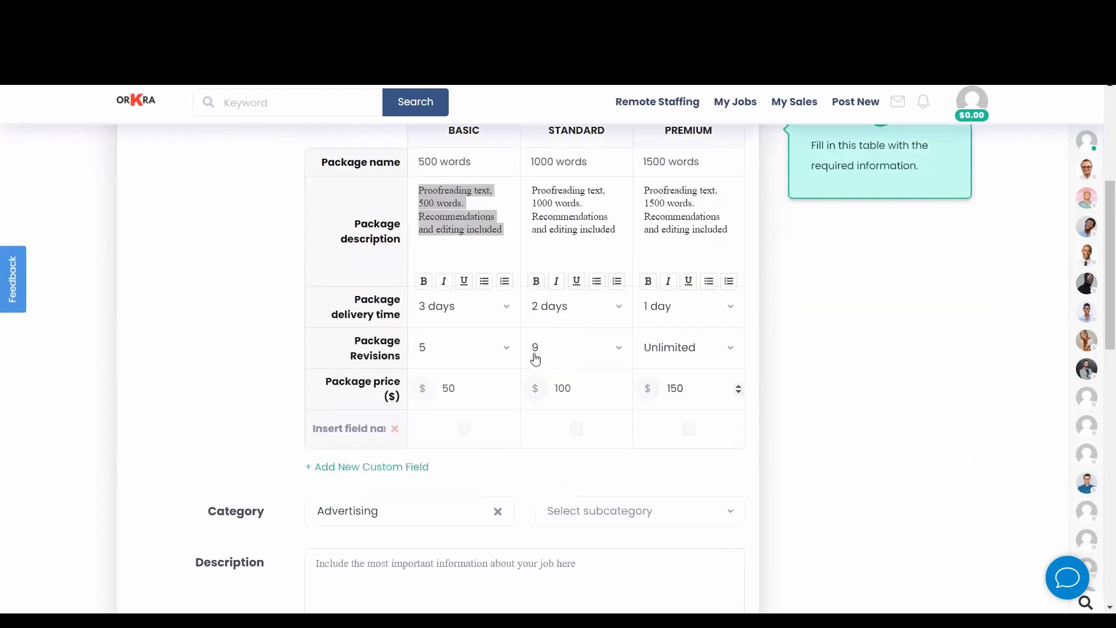
pyautogui.click(345, 466)
pyautogui.click(348, 506)
pyautogui.scroll(-1, 269, 368)
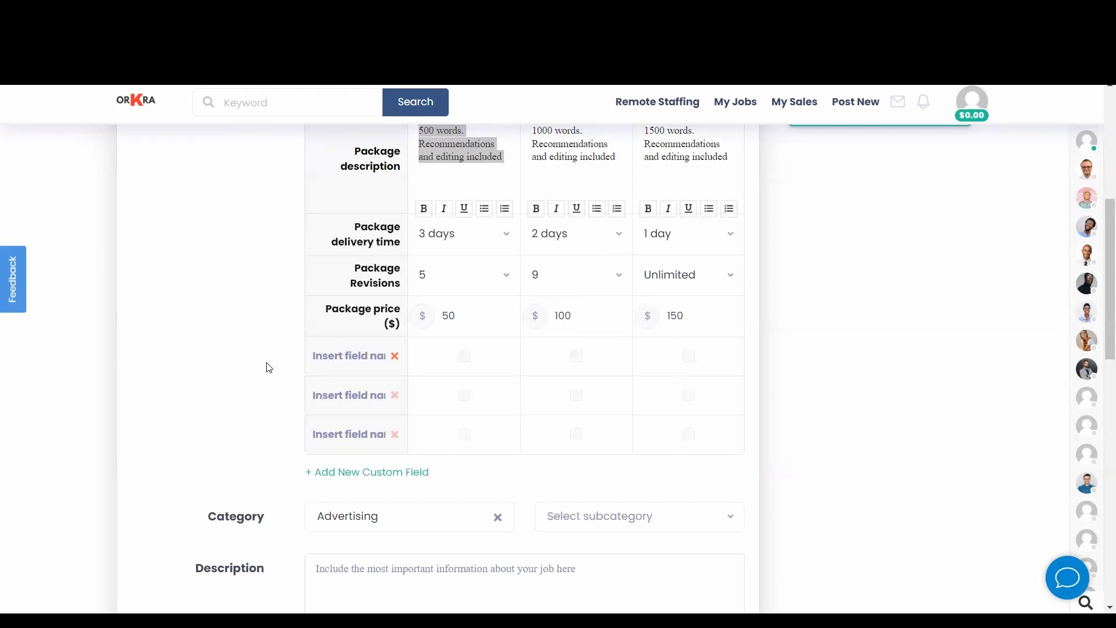
# Name the first custom field "Structural Editing" and include it in the Premium package
pyautogui.write('S')
pyautogui.write('tructural Editing')
pyautogui.scroll(4, 462, 358)
pyautogui.scroll(-1, 462, 357)
pyautogui.scroll(-2, 461, 358)
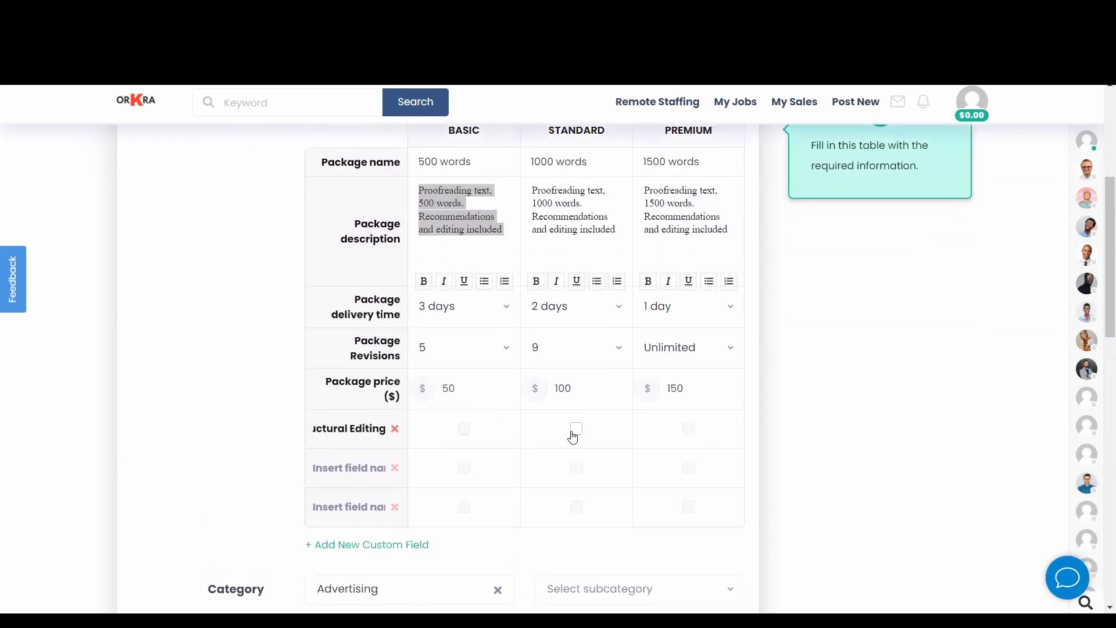
pyautogui.click(690, 432)
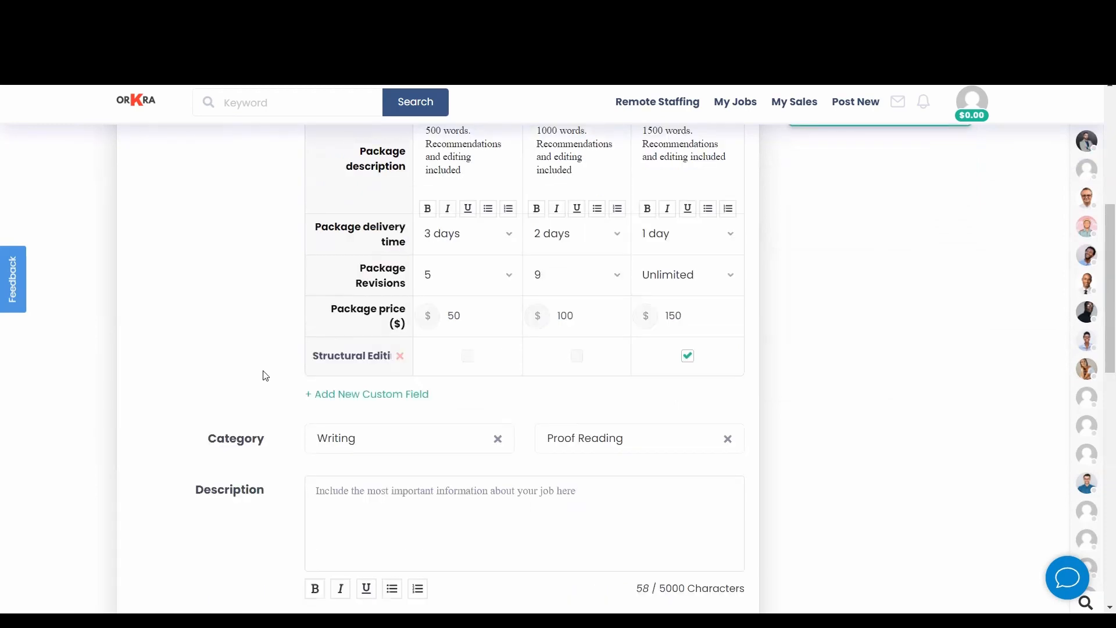
# Add an extra custom field row to the package table and delete it
pyautogui.scroll(2, 262, 376)
pyautogui.scroll(-1, 269, 376)
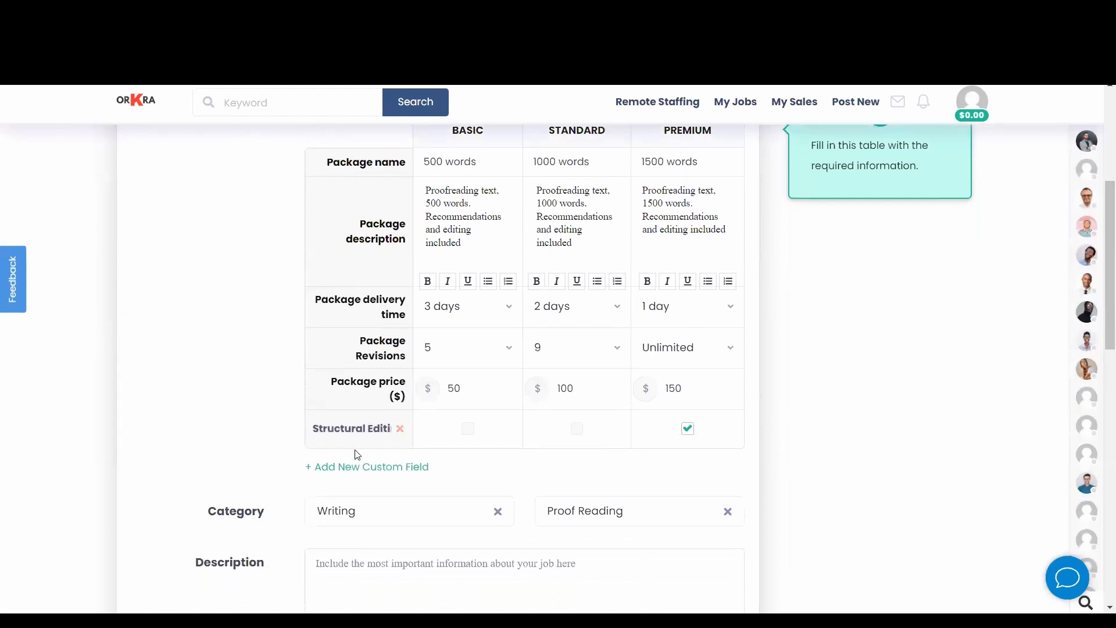
pyautogui.click(367, 467)
pyautogui.scroll(-1, 483, 400)
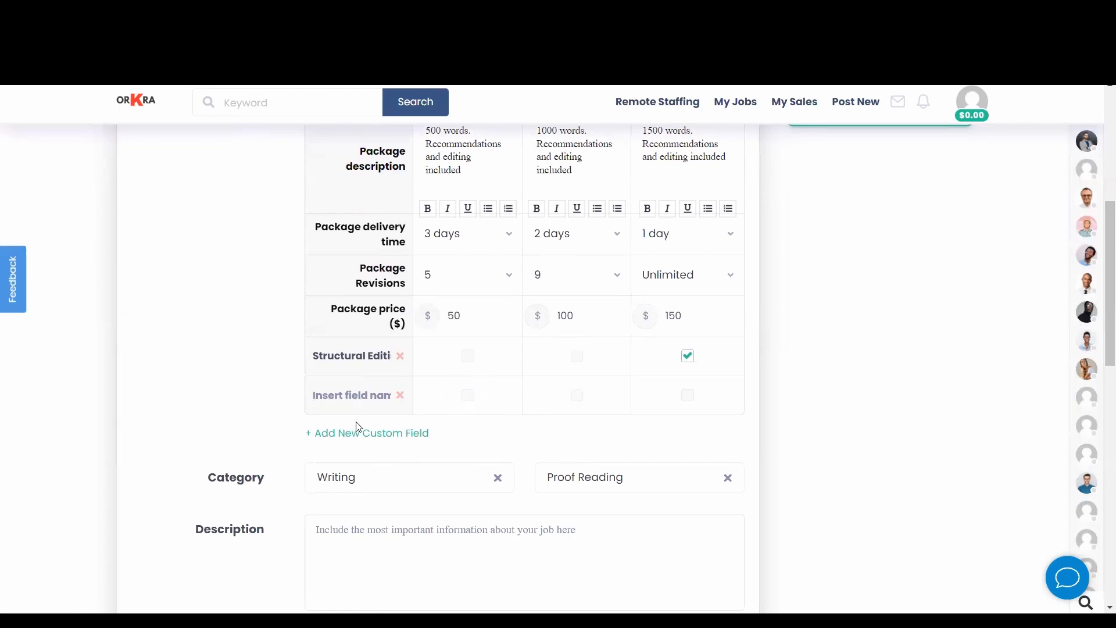
pyautogui.click(400, 396)
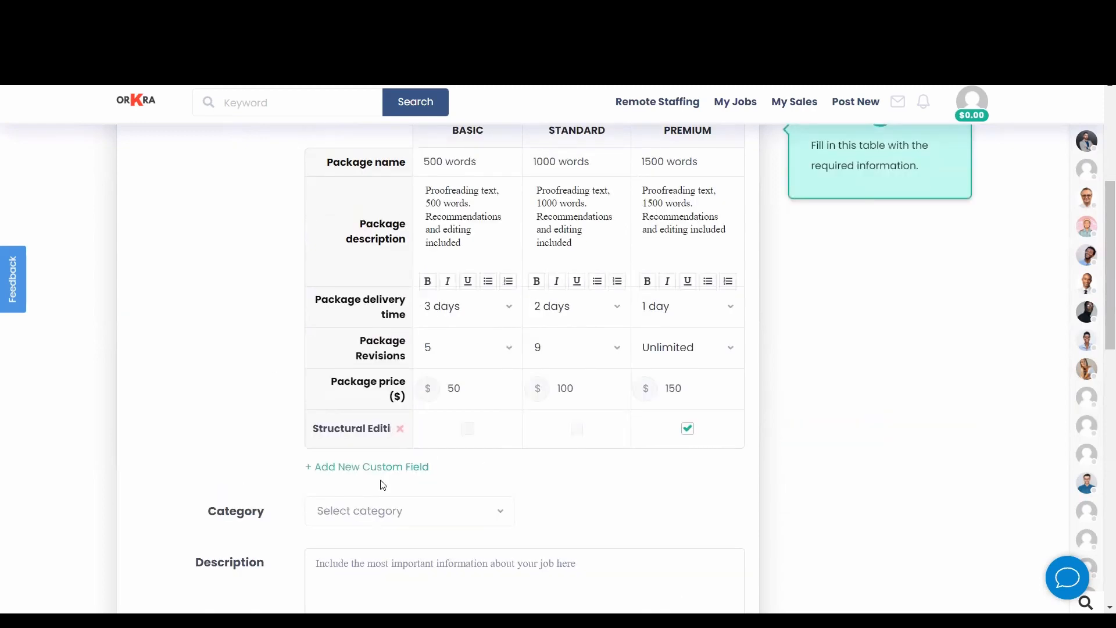
# Set the job's category to Writing
pyautogui.click(378, 511)
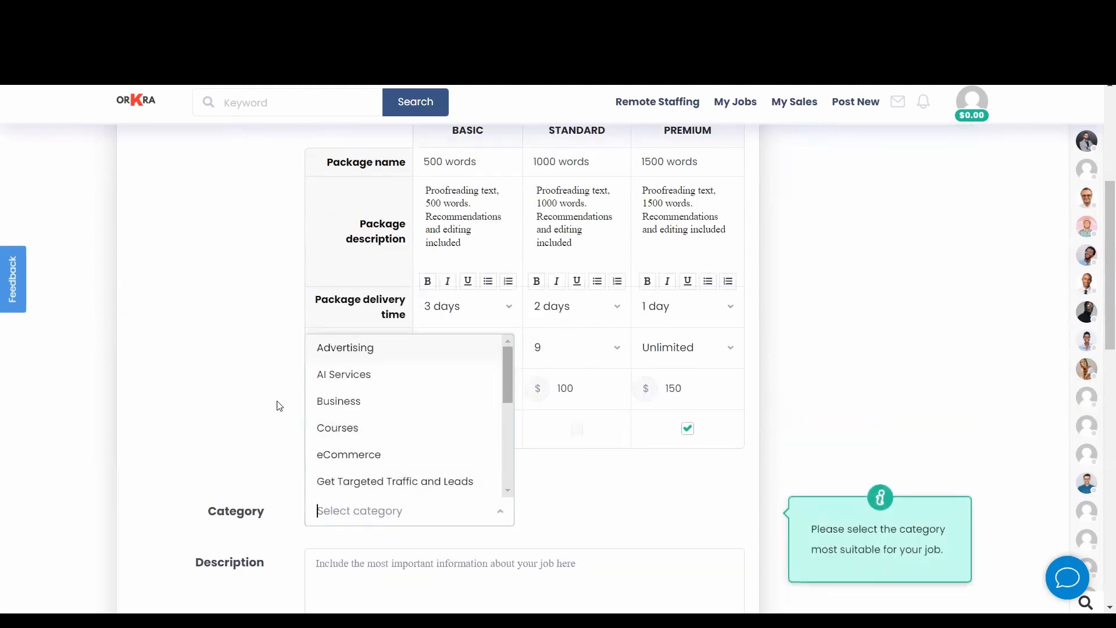
pyautogui.scroll(5, 282, 315)
pyautogui.scroll(-2, 282, 316)
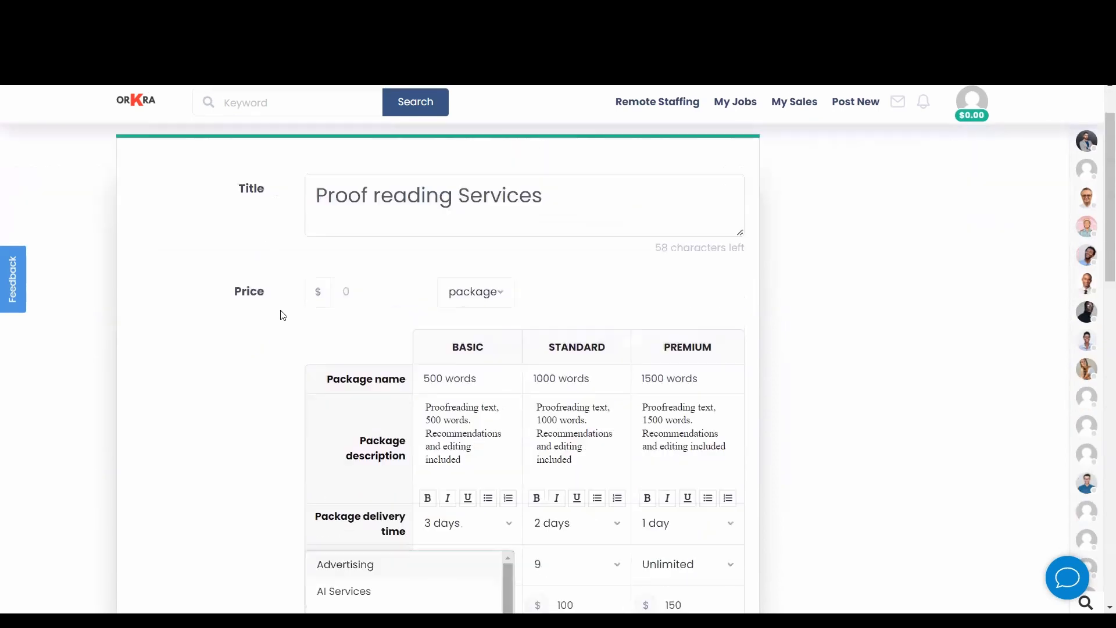
pyautogui.scroll(-2, 282, 315)
pyautogui.scroll(1, 282, 314)
pyautogui.scroll(-5, 282, 315)
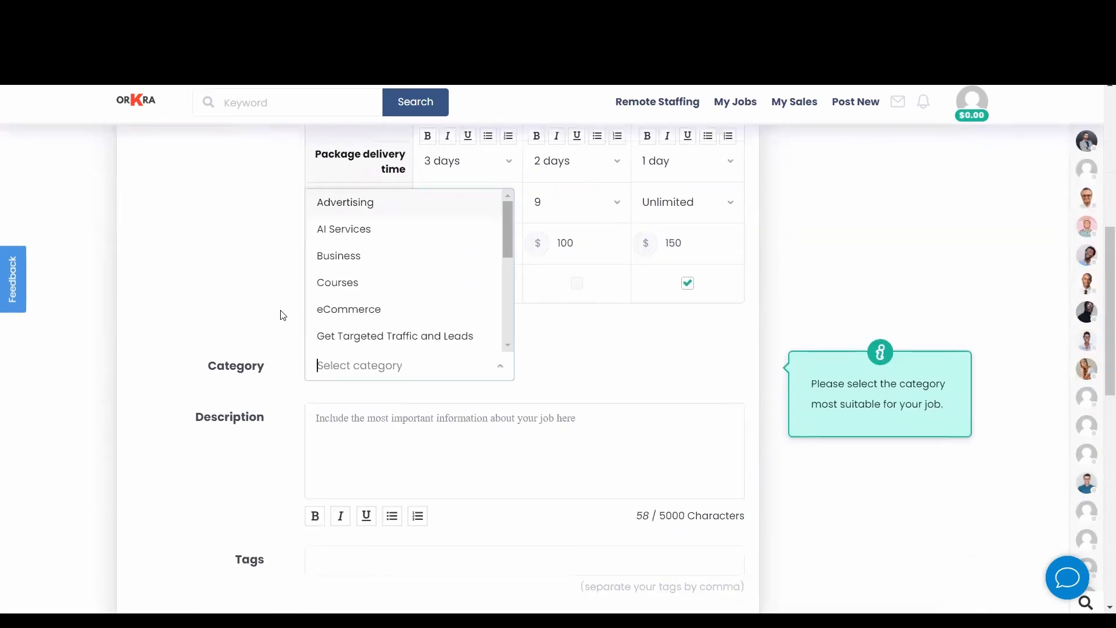
pyautogui.scroll(2, 282, 314)
pyautogui.scroll(2, 293, 309)
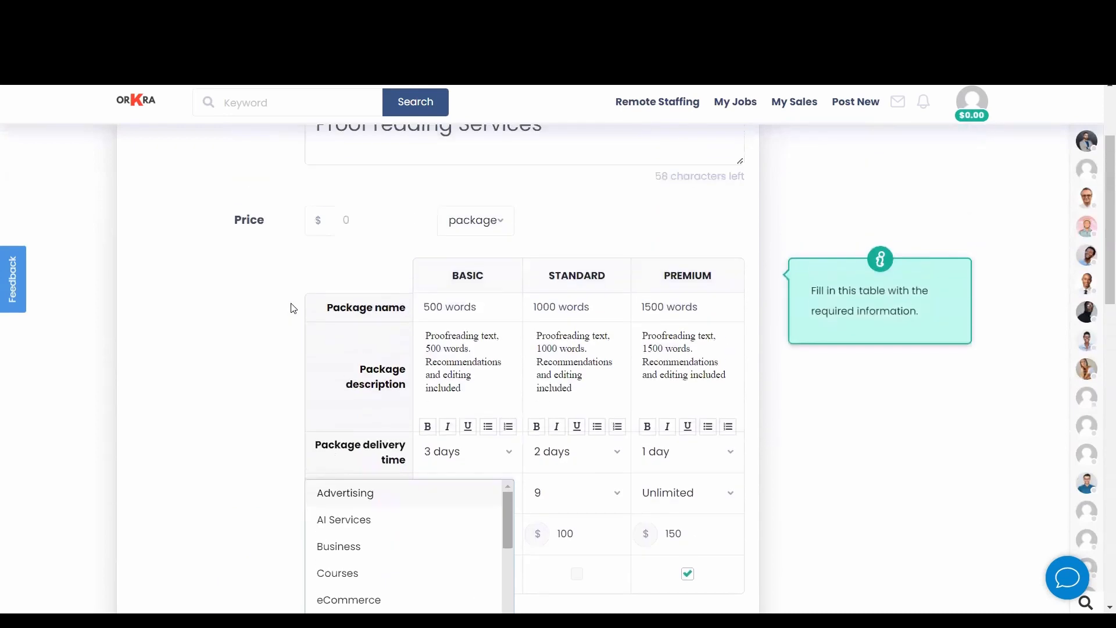
pyautogui.scroll(-2, 294, 308)
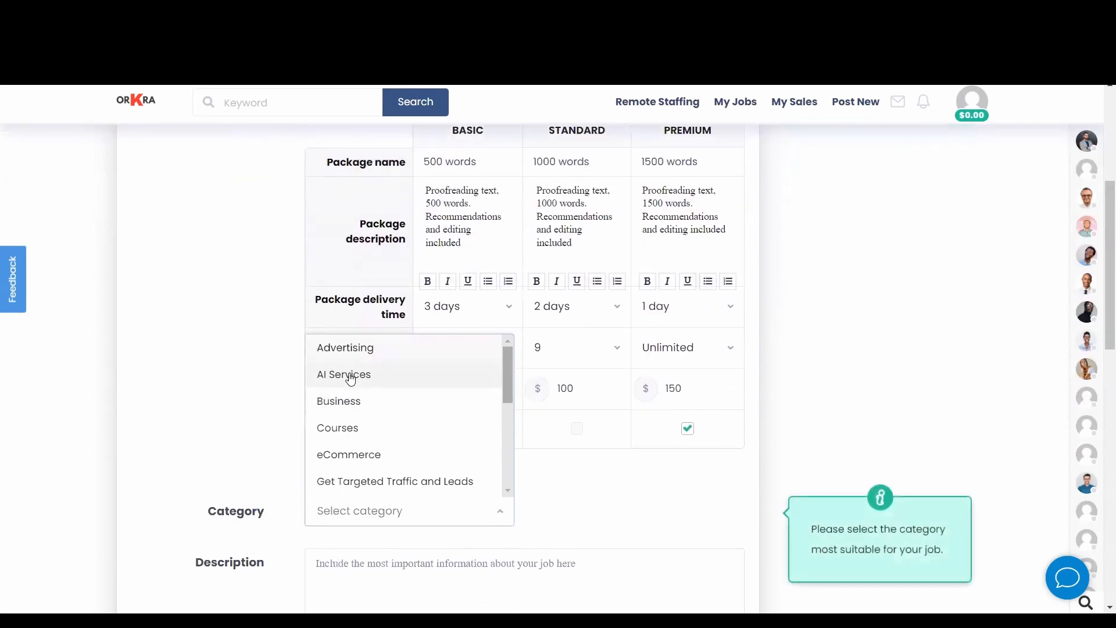
pyautogui.scroll(-2, 354, 406)
pyautogui.scroll(2, 314, 379)
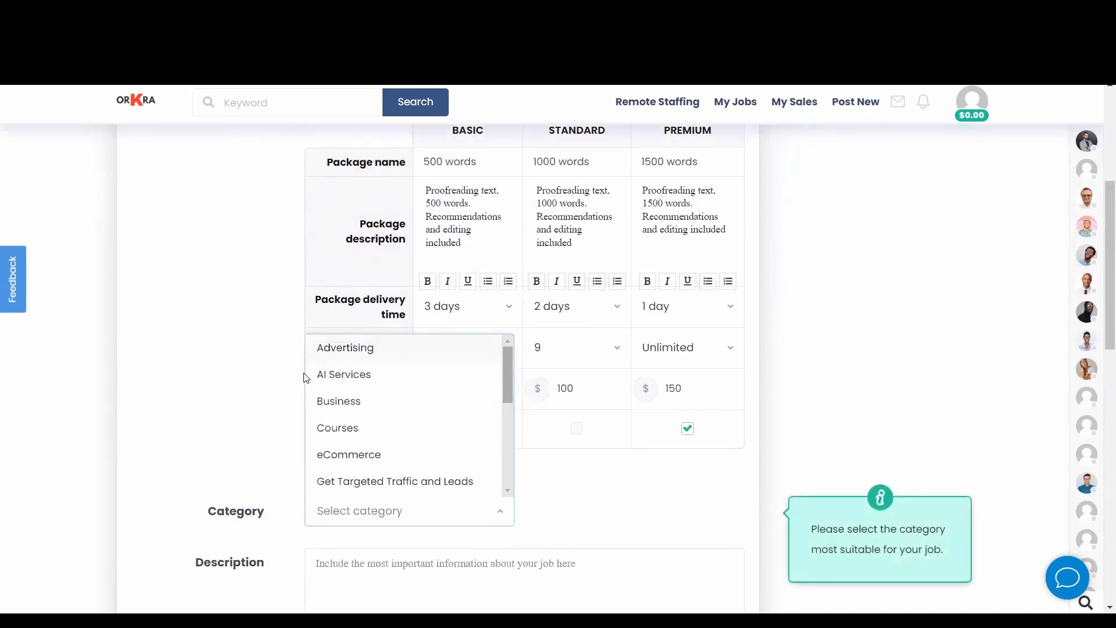
pyautogui.scroll(-5, 361, 407)
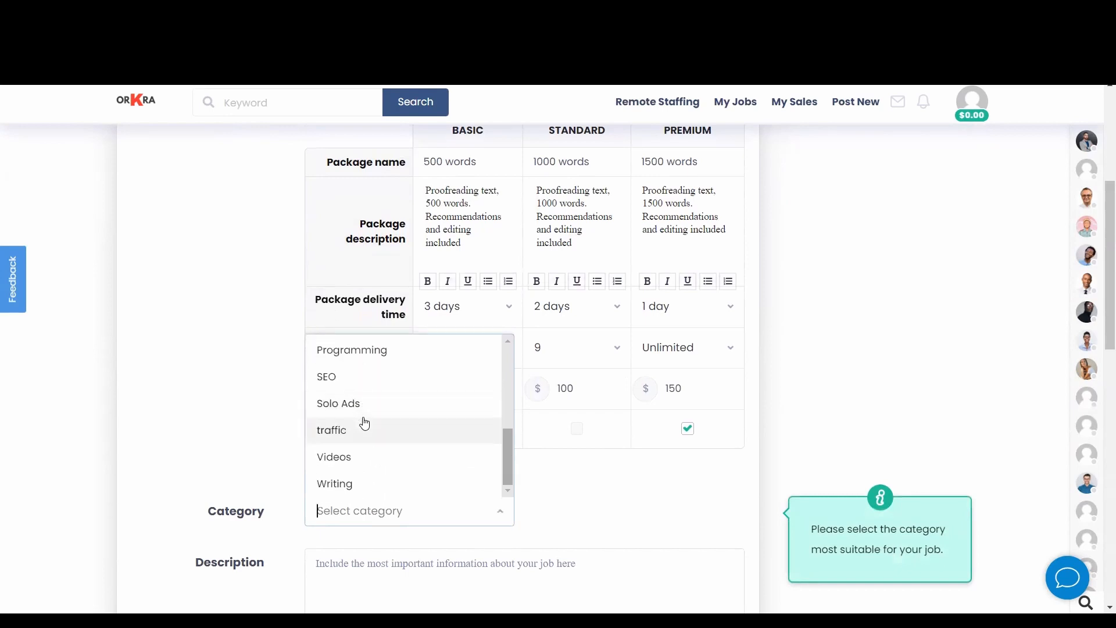
pyautogui.click(368, 483)
# Set the subcategory to Proof Reading
pyautogui.click(544, 509)
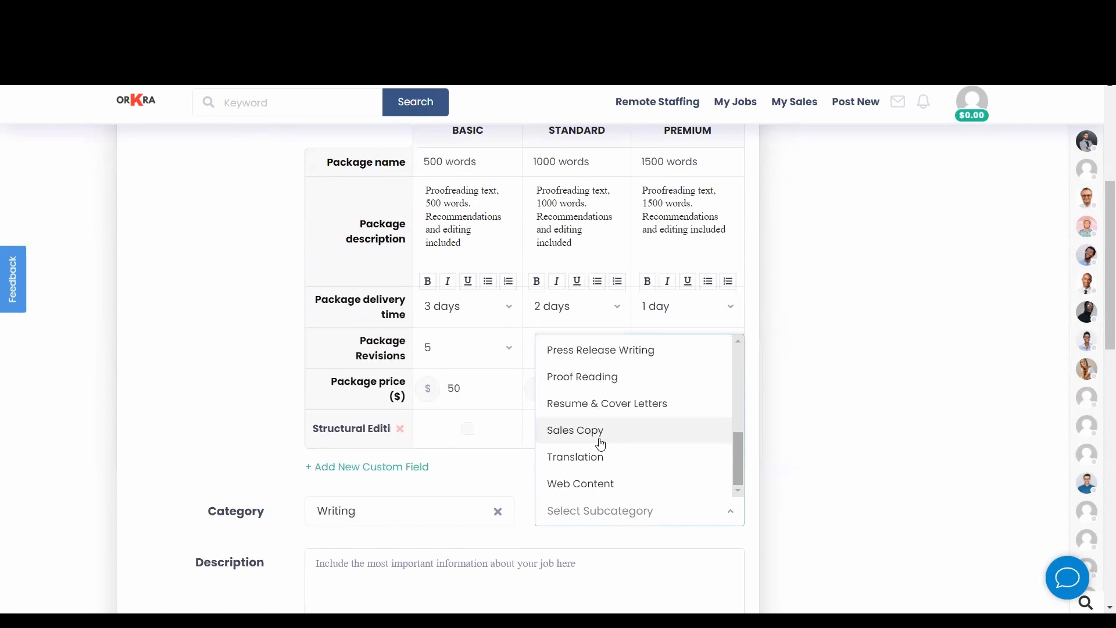
pyautogui.scroll(-1, 606, 403)
pyautogui.scroll(2, 605, 404)
pyautogui.scroll(-1, 605, 399)
pyautogui.click(599, 376)
pyautogui.scroll(2, 252, 376)
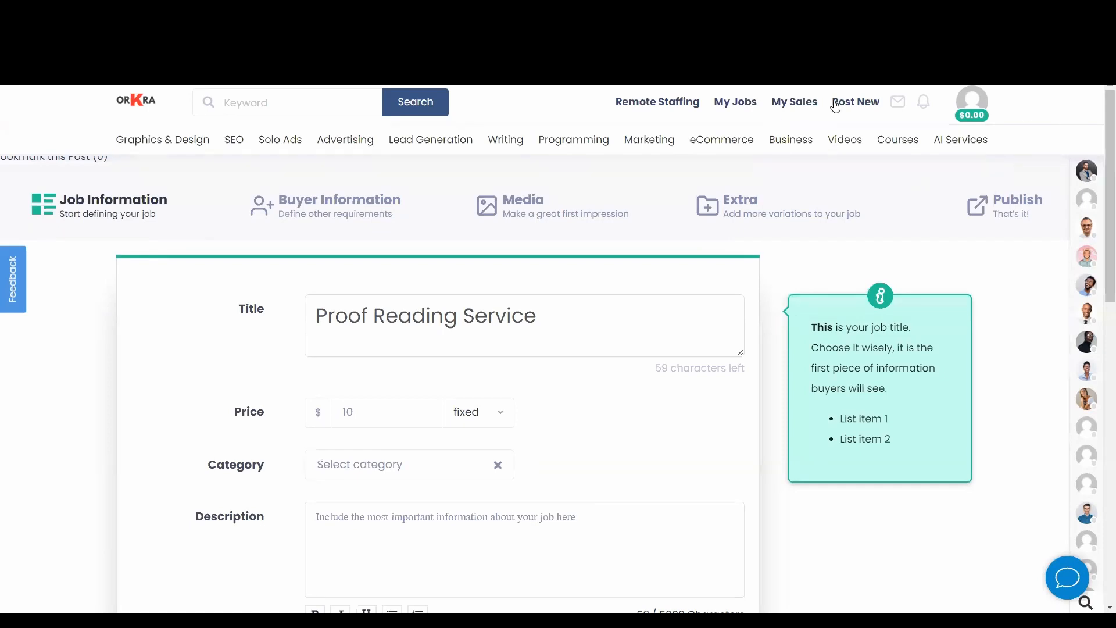
pyautogui.moveTo(233, 147)
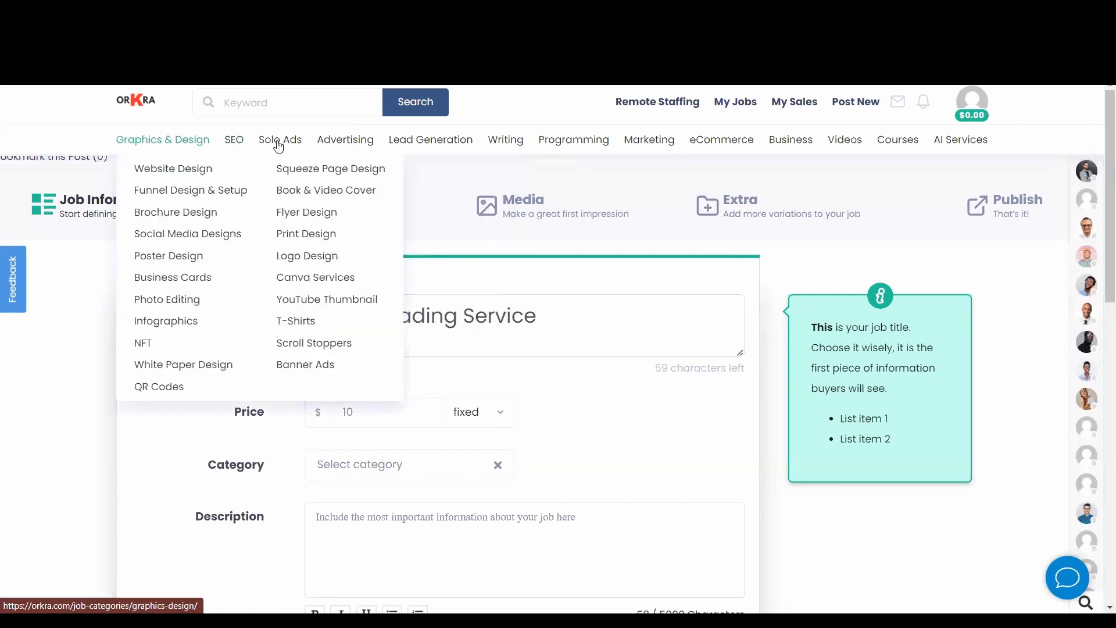
pyautogui.moveTo(384, 152)
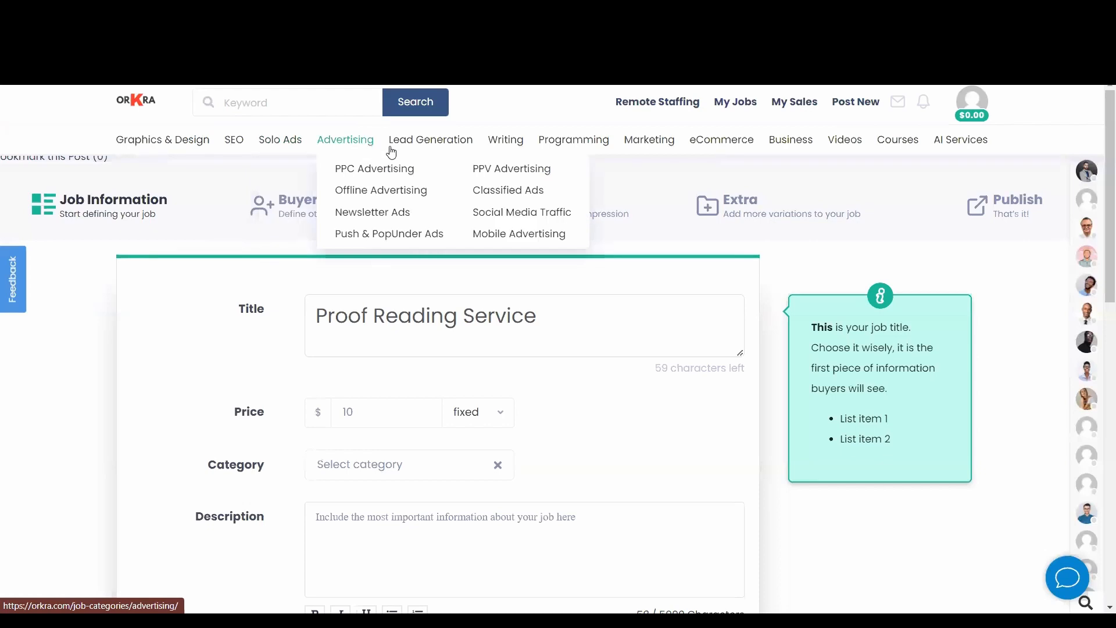
pyautogui.moveTo(518, 149)
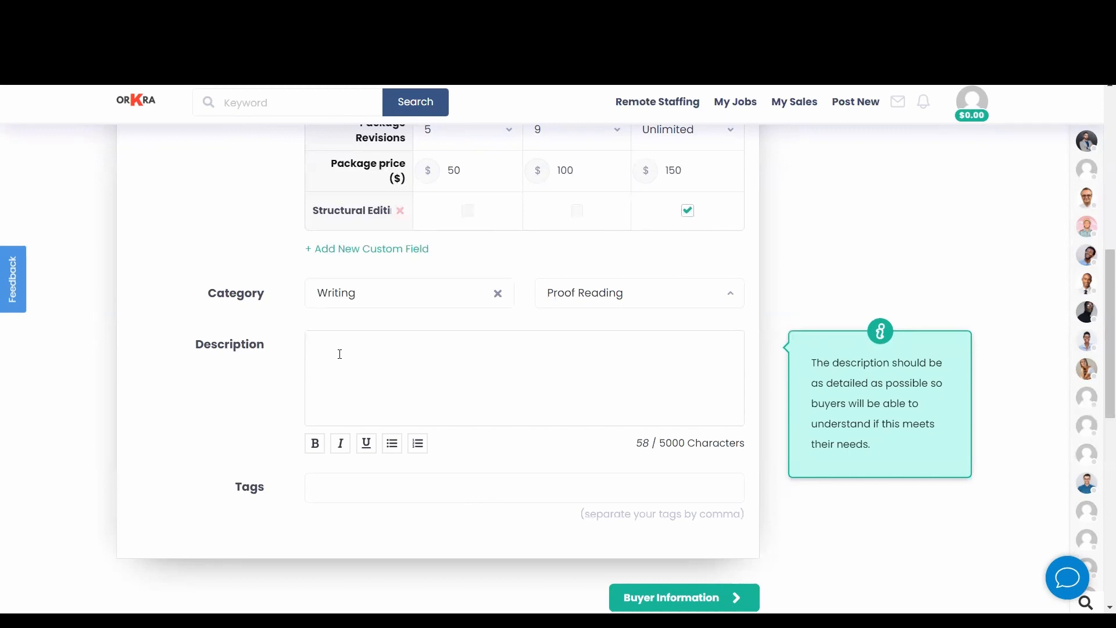
# Write the description's opening paragraph offering North American English proofreading of documents, book and articles, with suggestions on errors, concise sentence structure, paragraphing and flow
pyautogui.write('I will proofread your documents, book,  articles.  Proof reading will be in accordance with North American English. Suggestions will be provided on errors and better, more concise sentence structure, paragraphing and general flow.')
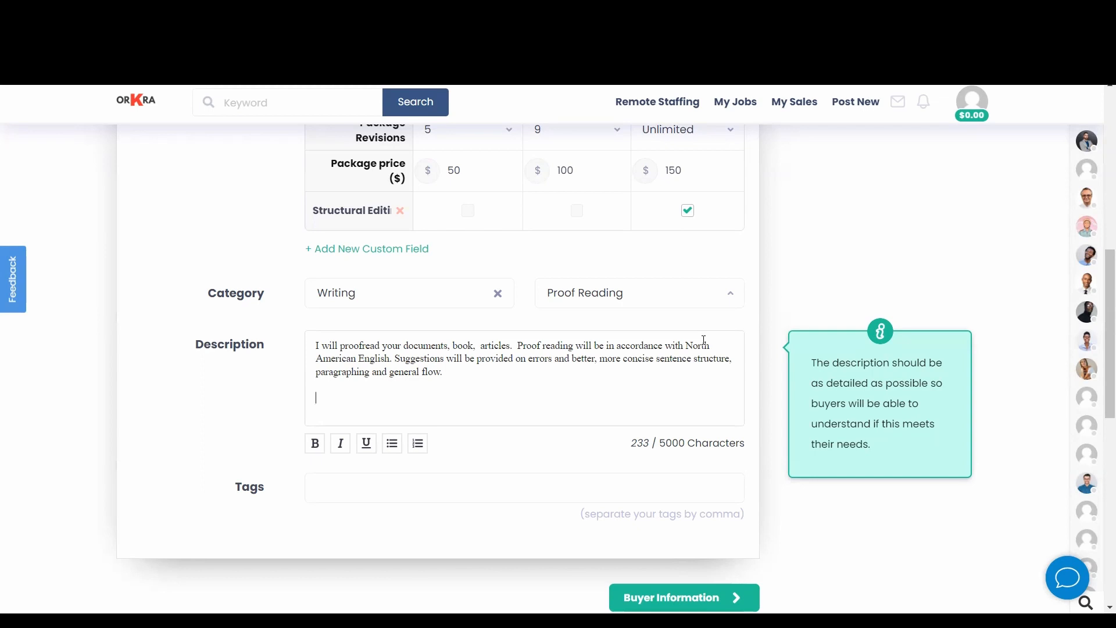
pyautogui.press('Return')
pyautogui.press('Return')
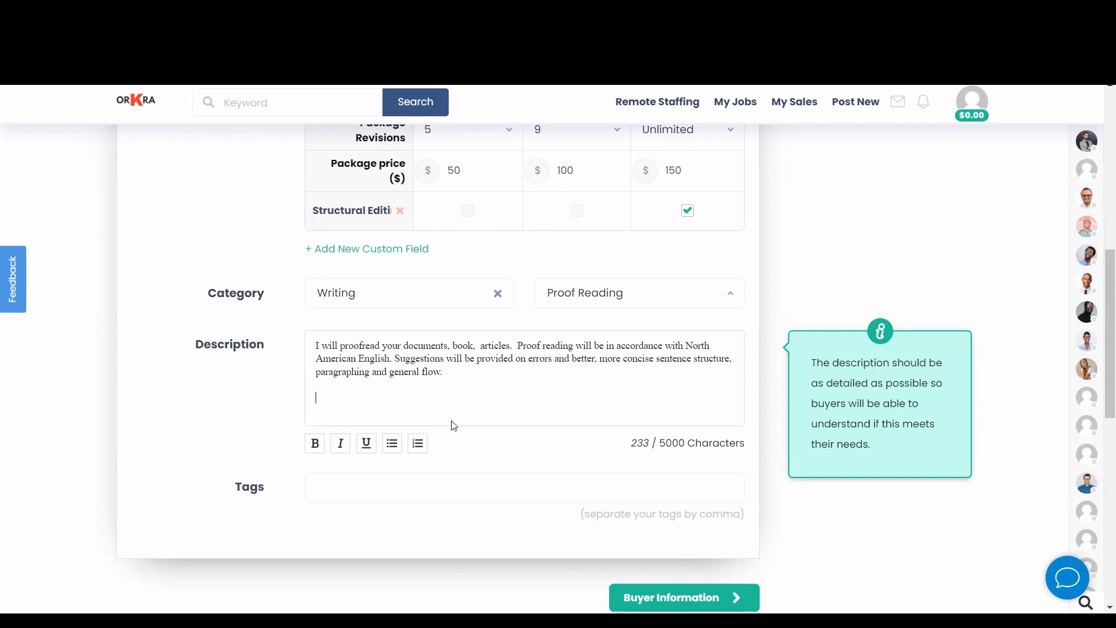
# Add description bullets for North American English consistency, spelling, grammar and punctuation corrections, sentence structure, paragraphing and outline feedback, and "Structural Editing (on premium only)"
pyautogui.click(393, 443)
pyautogui.click(416, 451)
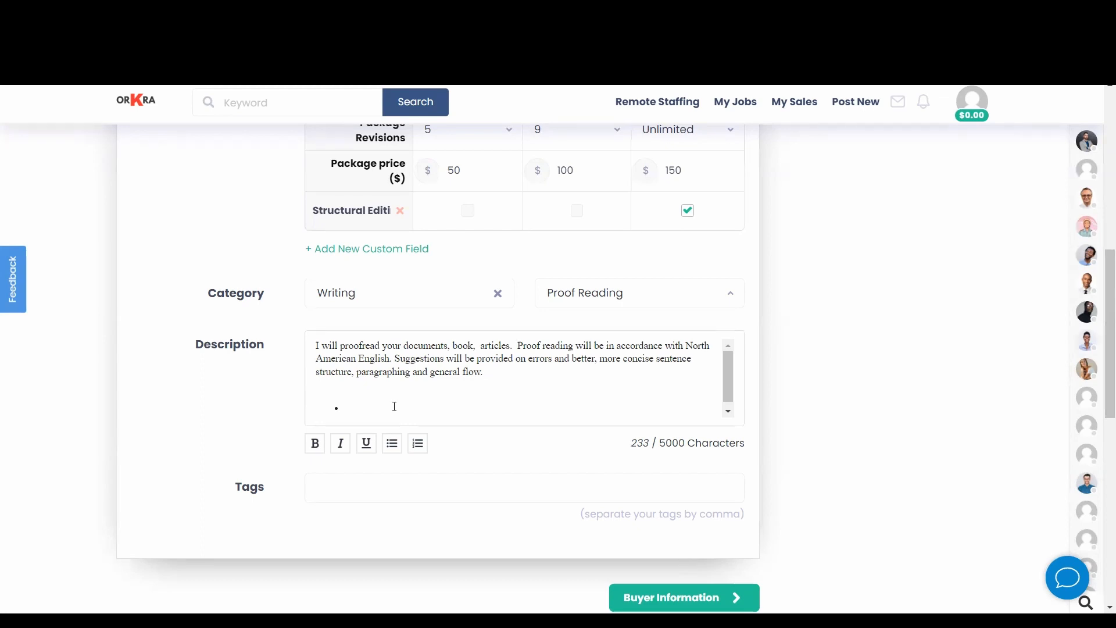
pyautogui.write('Checking for consistency with North American English. Spelling, grammar, punctuation corrections. Sentence structure,  paragraphing, and article, thesis, book outline and general feedback. Structural Editing (on premium only)')
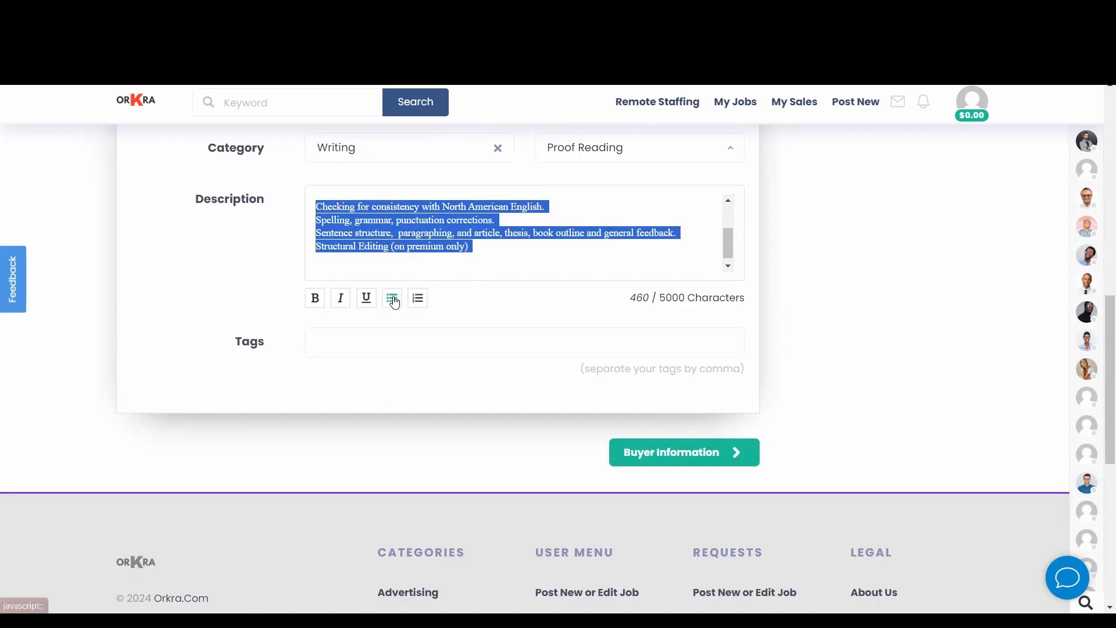
pyautogui.press('Return')
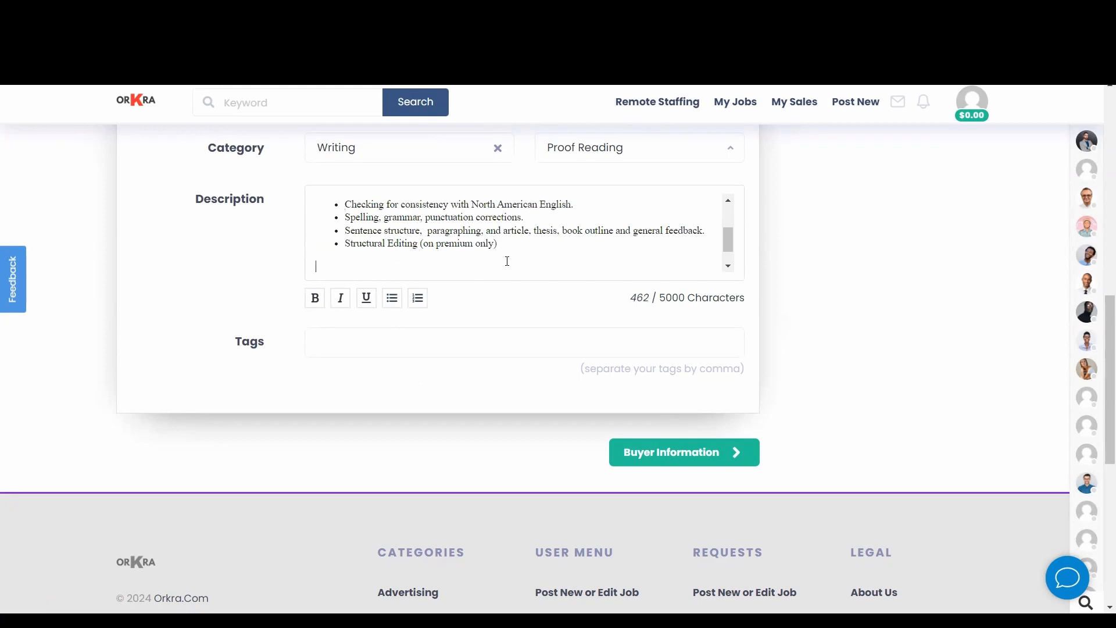
# End the description with "Impress your clients and readers with error free reports, books, and documents. Your writing is more than just information, it's a reflection of you!"
pyautogui.scroll(-2, 507, 261)
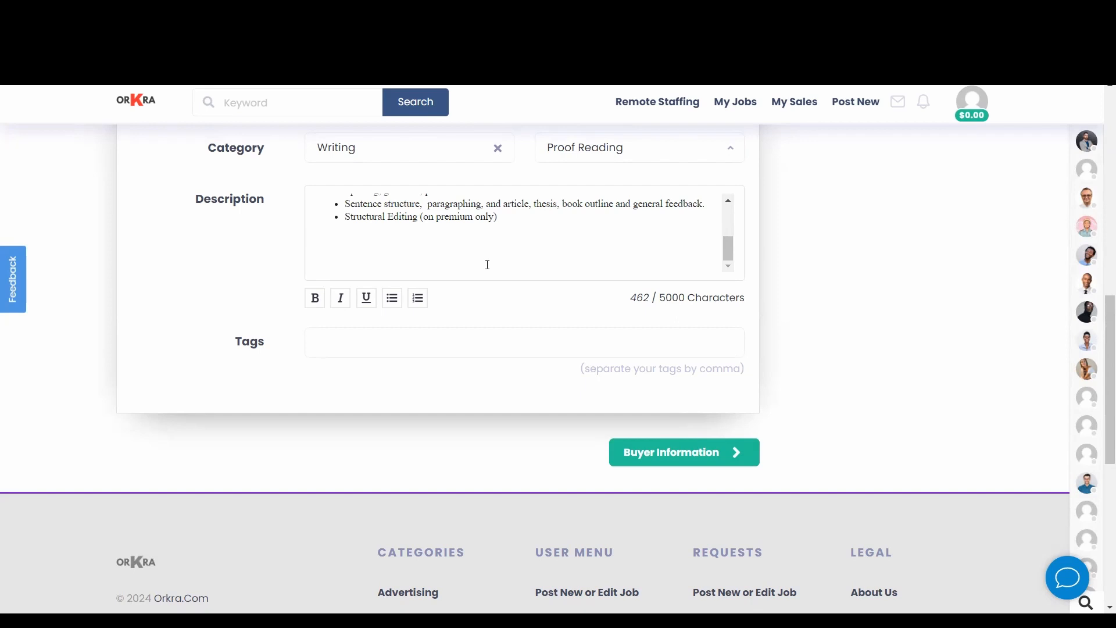
pyautogui.write('Improve')
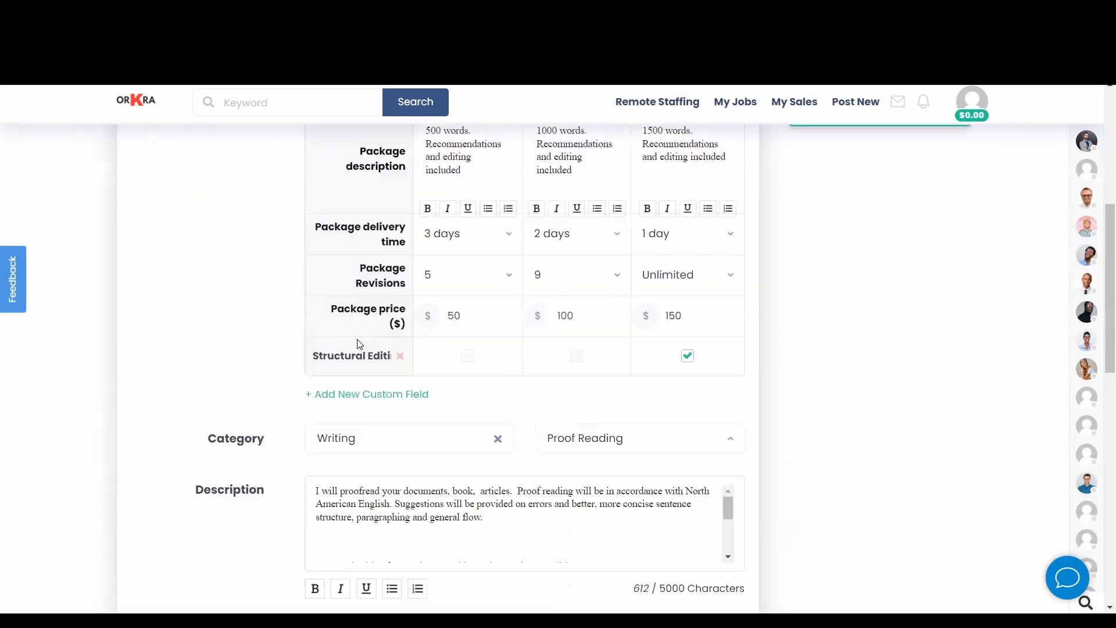
pyautogui.scroll(-5, 355, 348)
pyautogui.scroll(3, 356, 350)
pyautogui.scroll(2, 380, 348)
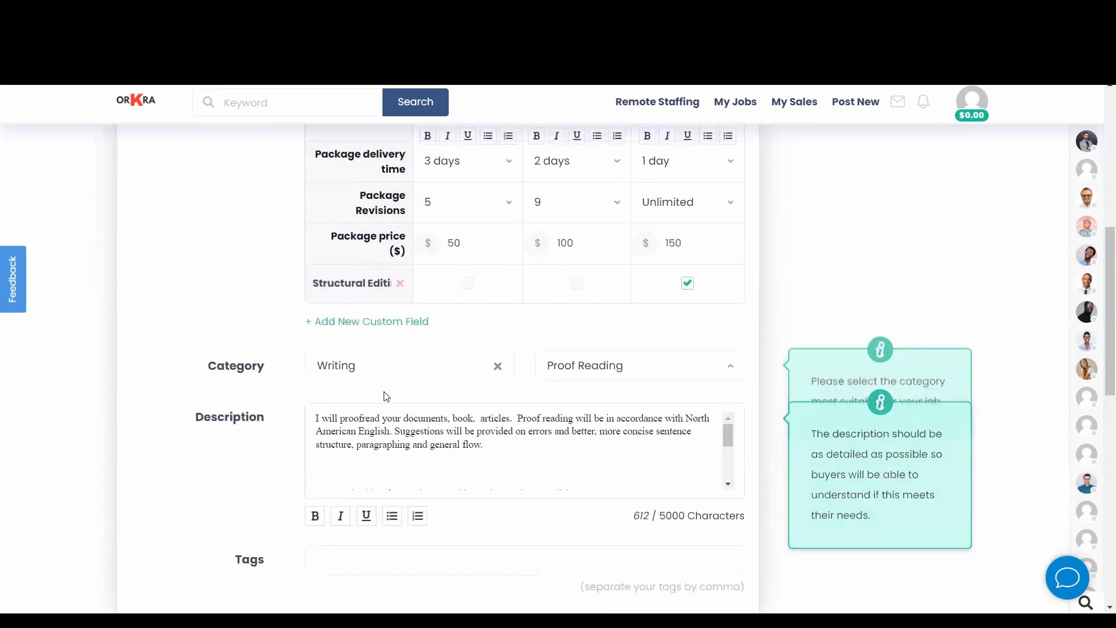
# Remove the extra blank lines between the description's opening paragraph and its bulleted list
pyautogui.scroll(1, 473, 461)
pyautogui.scroll(-2, 650, 469)
pyautogui.moveTo(728, 365); pyautogui.dragTo(501, 368)
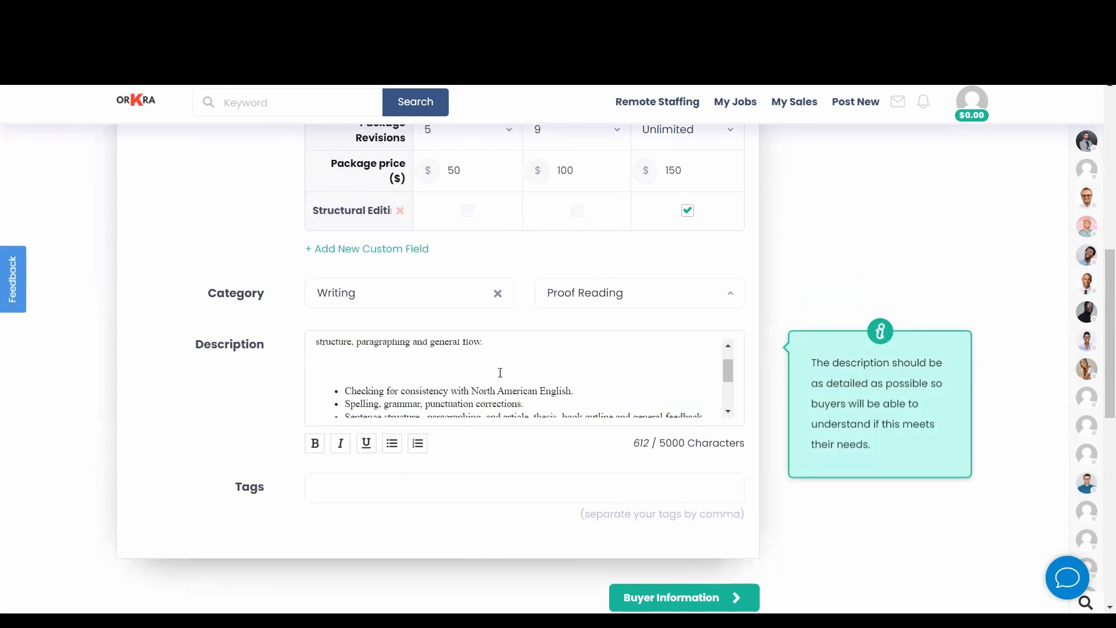
pyautogui.press('BackSpace')
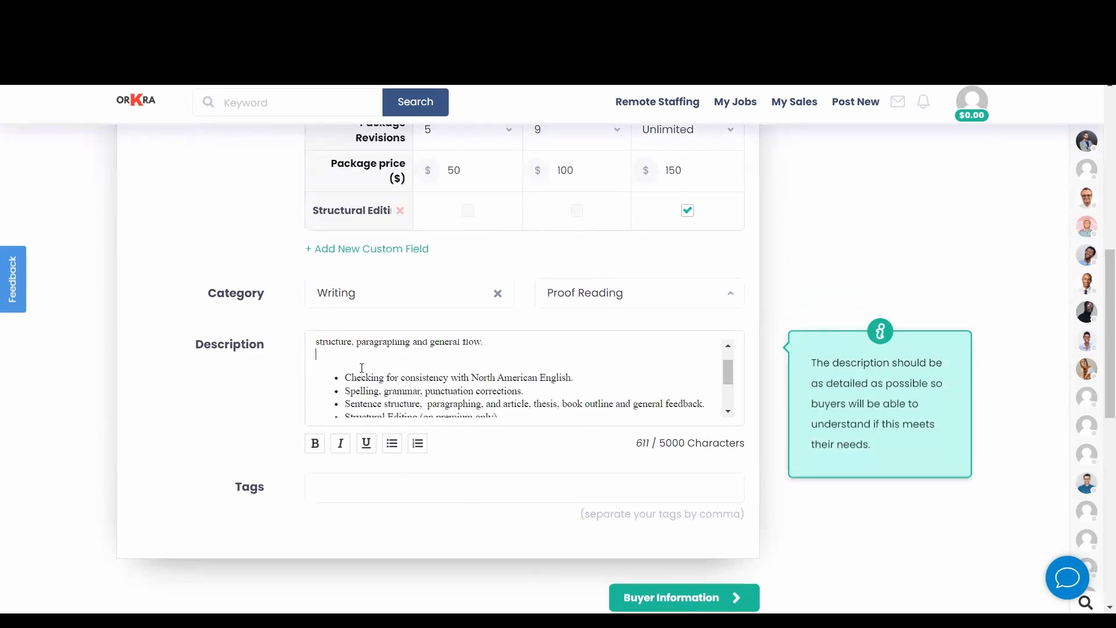
pyautogui.press('BackSpace')
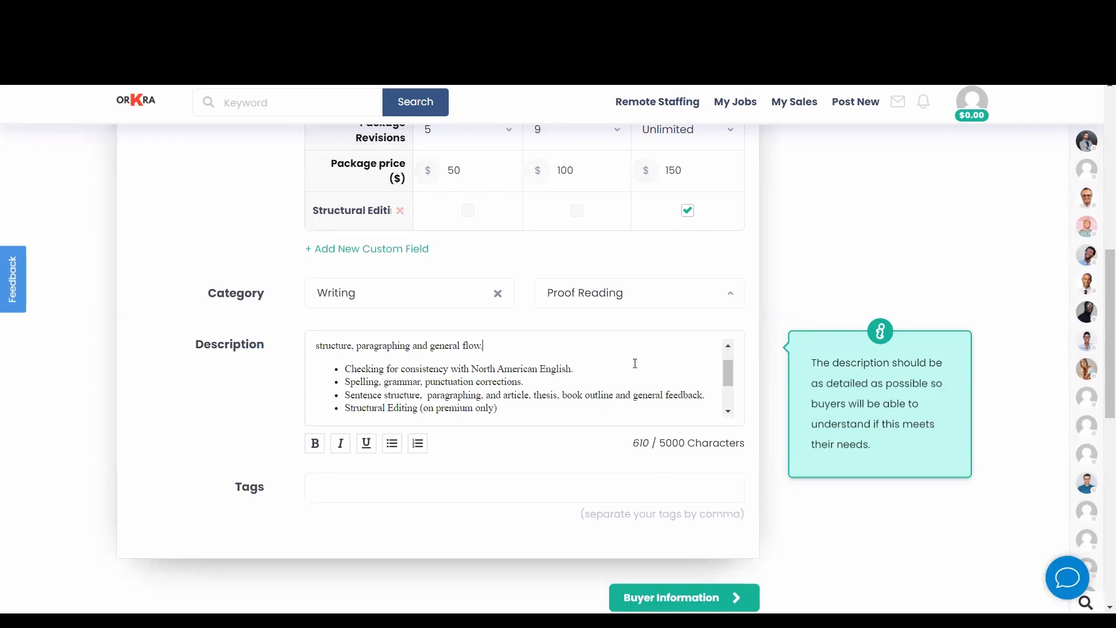
# Tag the job with writing, editing, proofreading and formatting, and continue to the Buyer Information section
pyautogui.moveTo(727, 377); pyautogui.dragTo(727, 403)
pyautogui.scroll(-1, 598, 428)
pyautogui.scroll(-2, 598, 431)
pyautogui.click(324, 350)
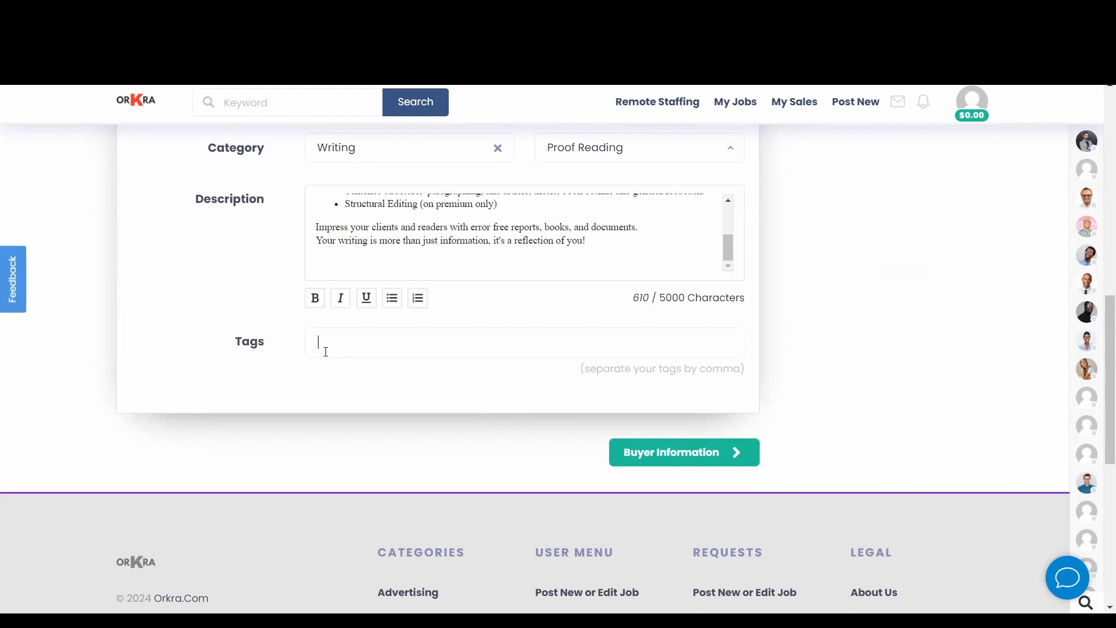
pyautogui.click(326, 351)
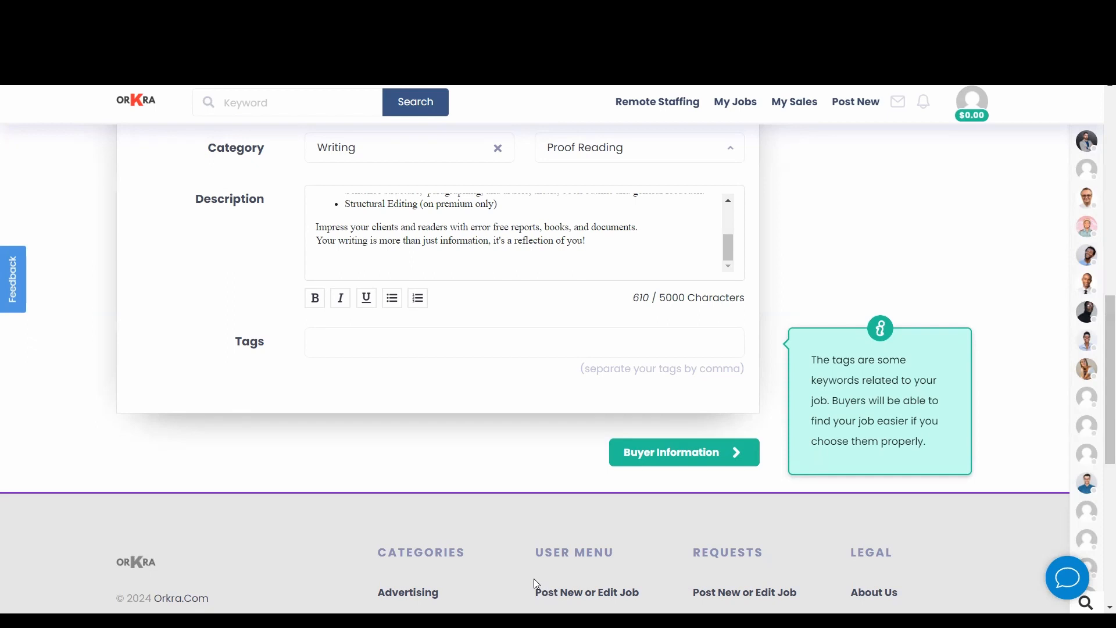
pyautogui.click(351, 355)
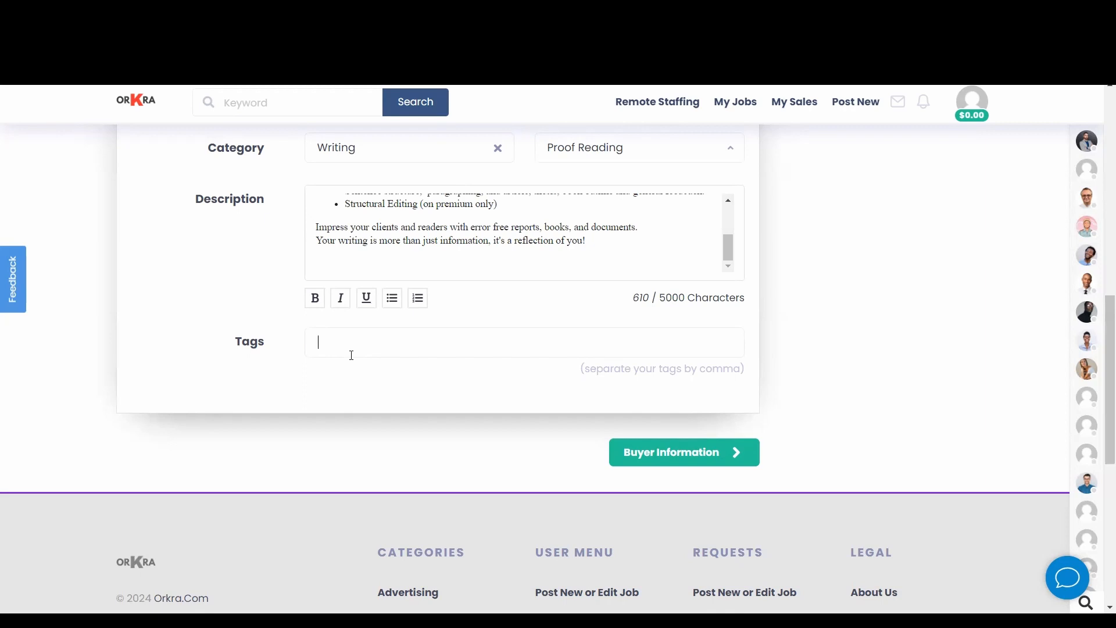
pyautogui.write('writing,editing,proofreading')
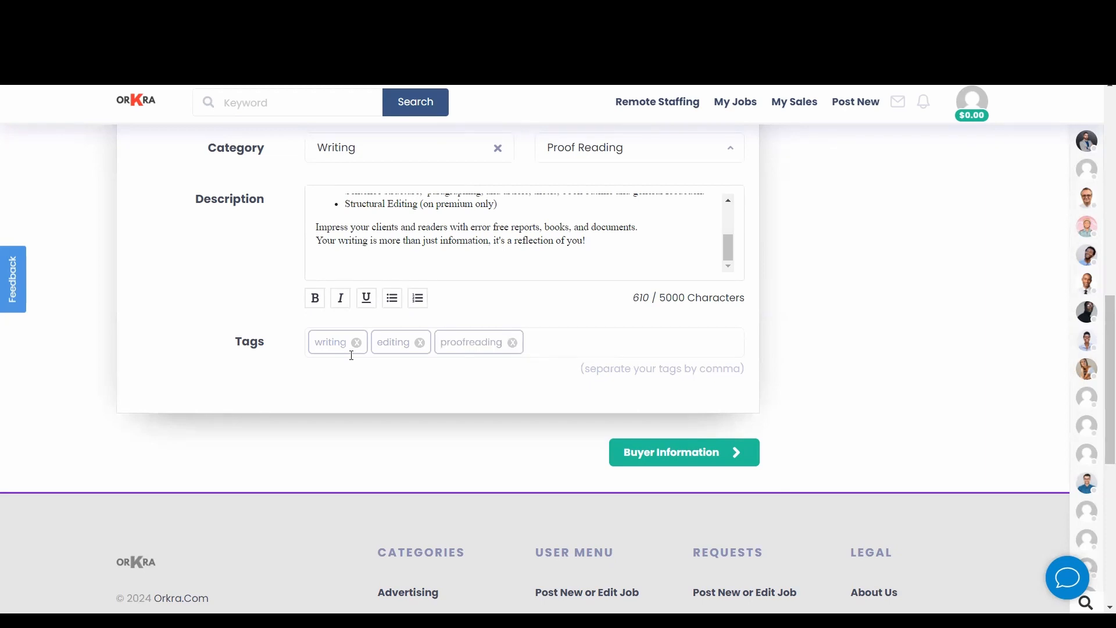
pyautogui.write(',formatting,')
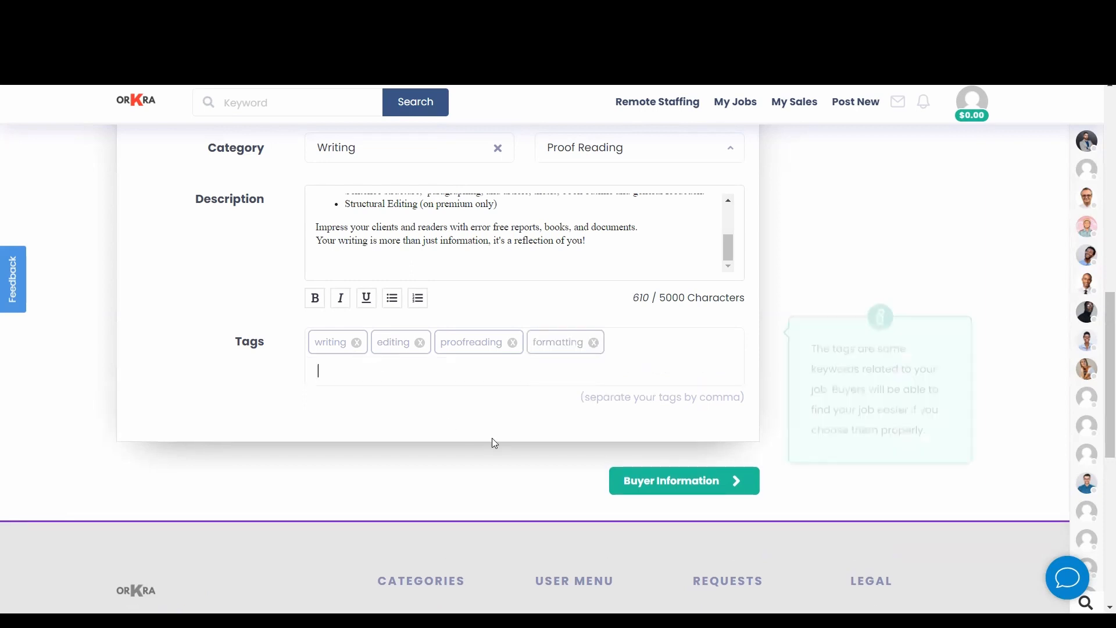
pyautogui.scroll(1, 194, 509)
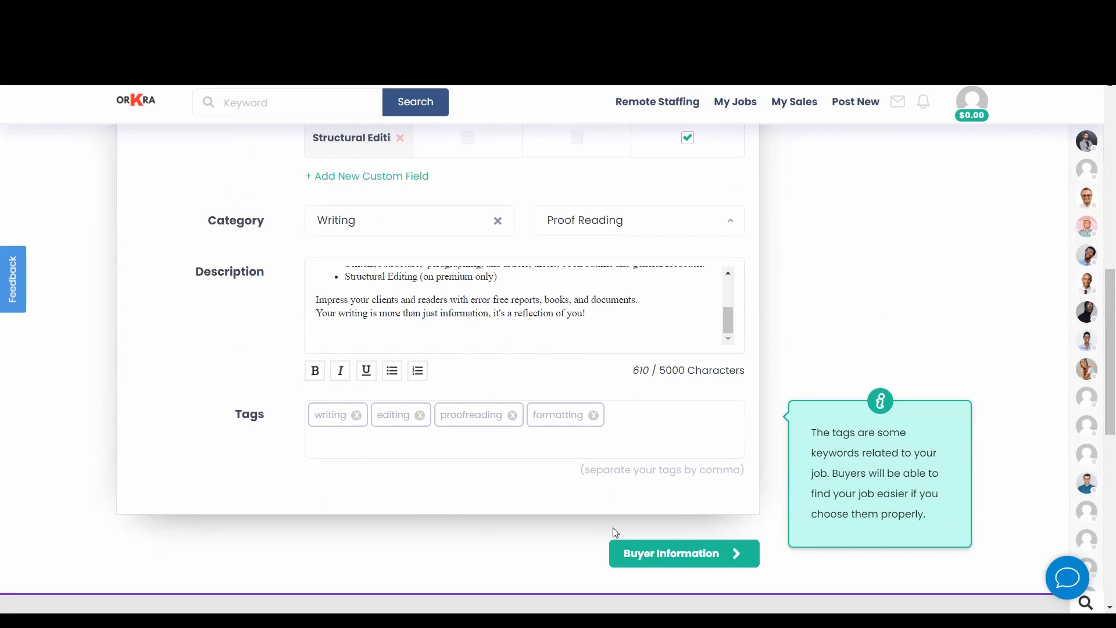
pyautogui.click(642, 554)
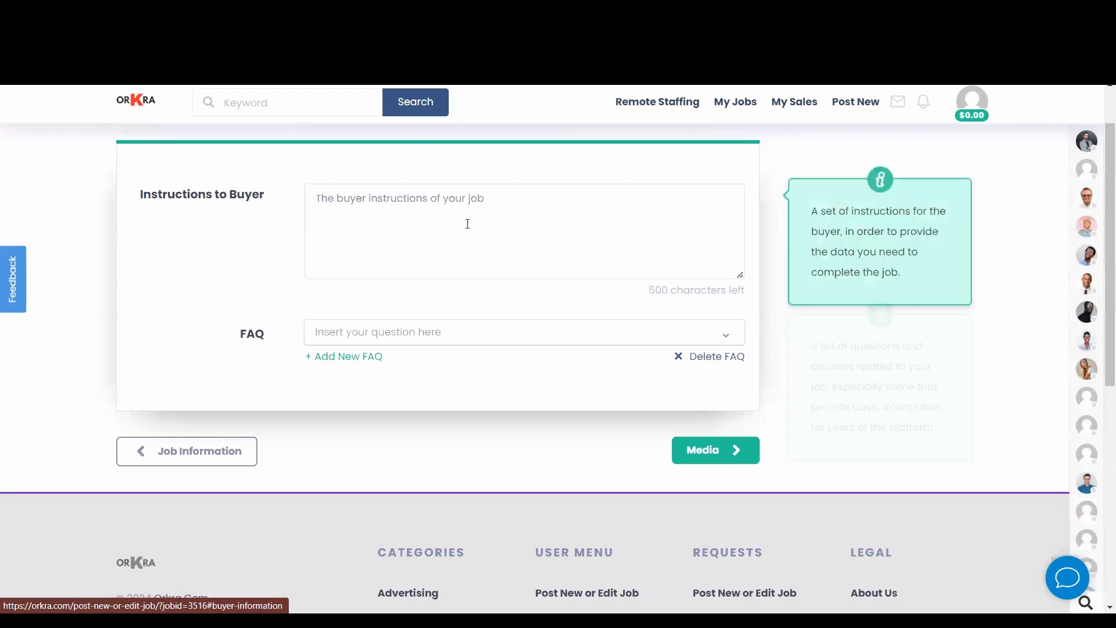
# Enter the buyer instructions "Please ensure to provide all files in PDF format."
pyautogui.scroll(1, 399, 237)
pyautogui.scroll(1, 400, 236)
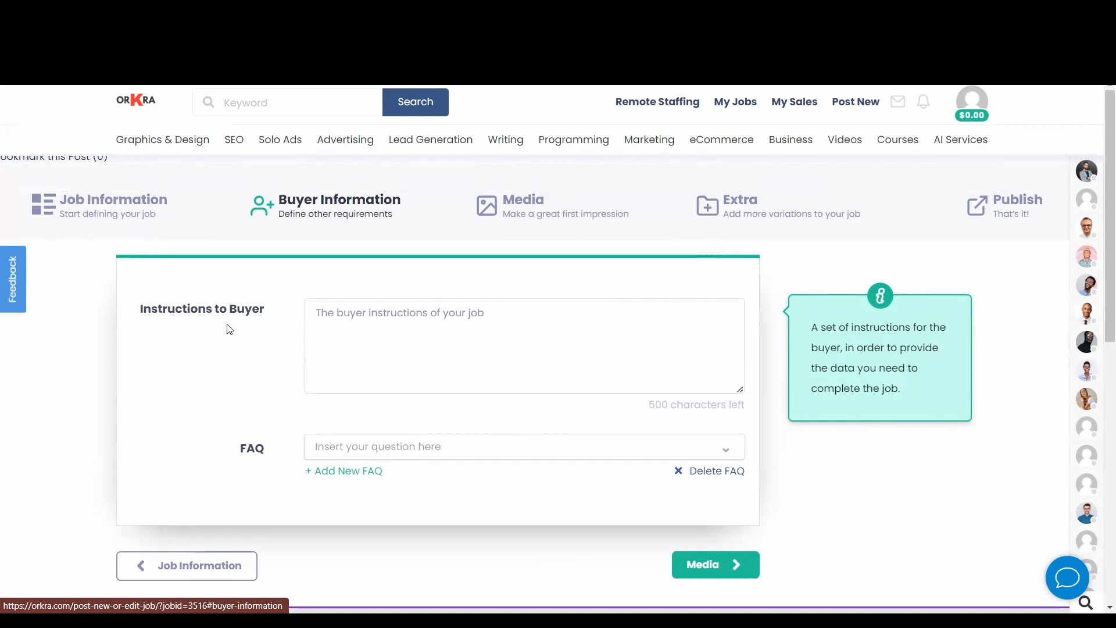
pyautogui.click(349, 323)
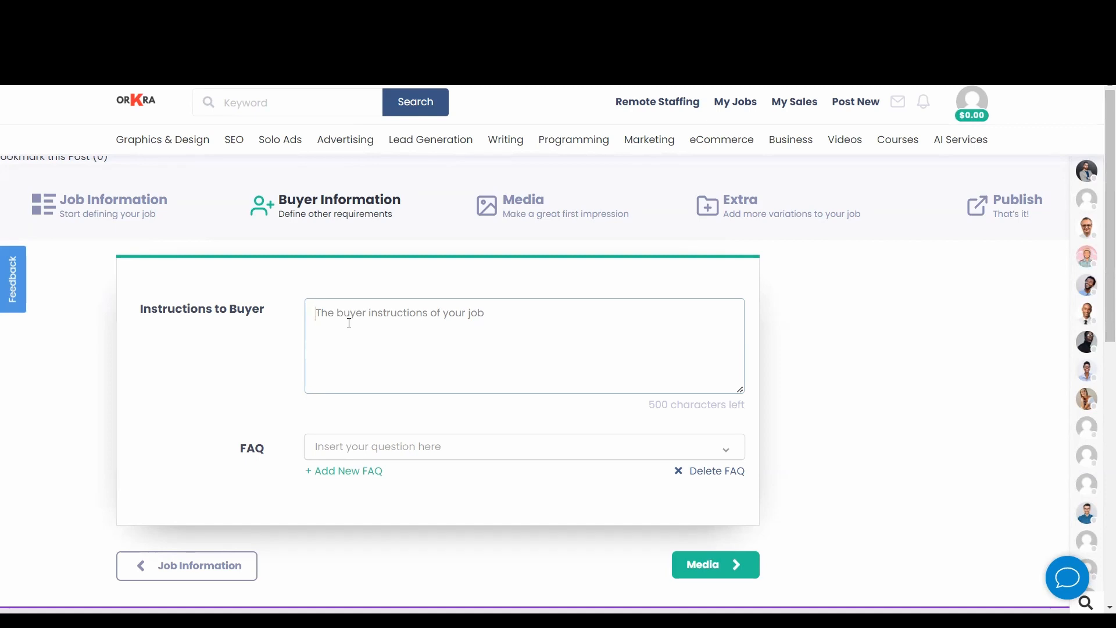
pyautogui.write('Please ensure to provide all files in PDF format.')
# Fill the FAQ with "Does this include formatting?" and the answer "Yes! Formatting is available as part of the services, but as an extra."
pyautogui.scroll(-3, 349, 323)
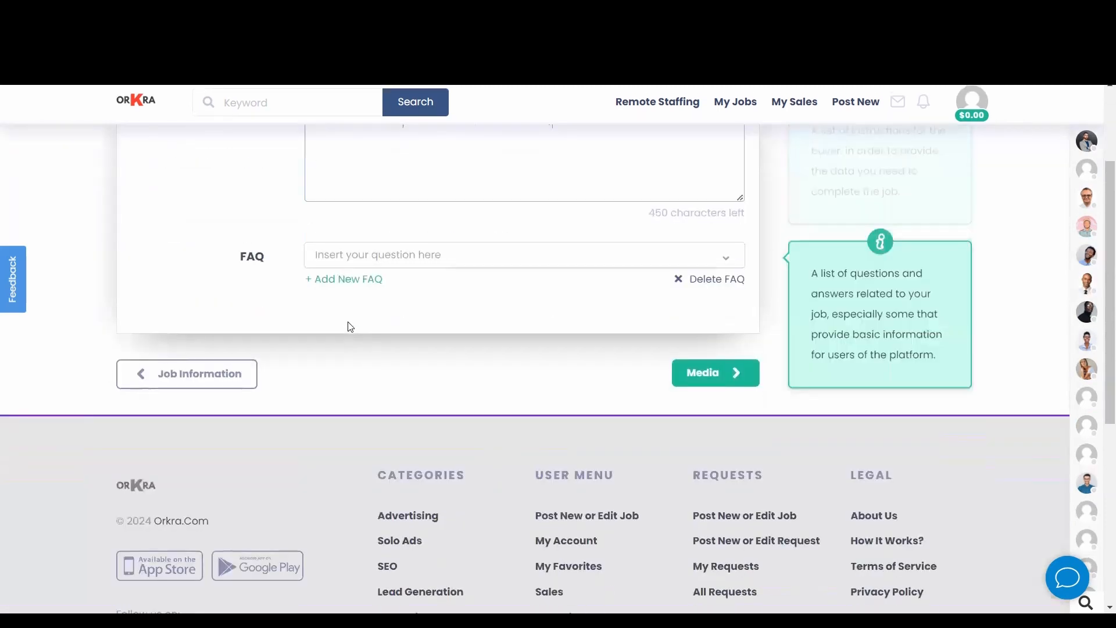
pyautogui.scroll(1, 349, 323)
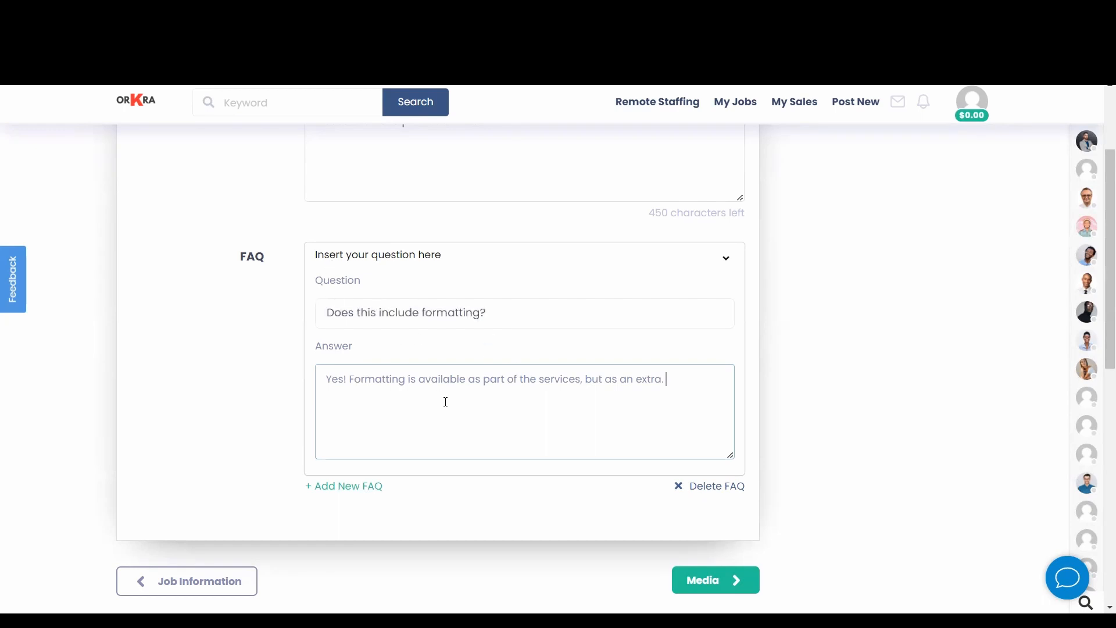
pyautogui.click(348, 488)
pyautogui.scroll(-3, 383, 433)
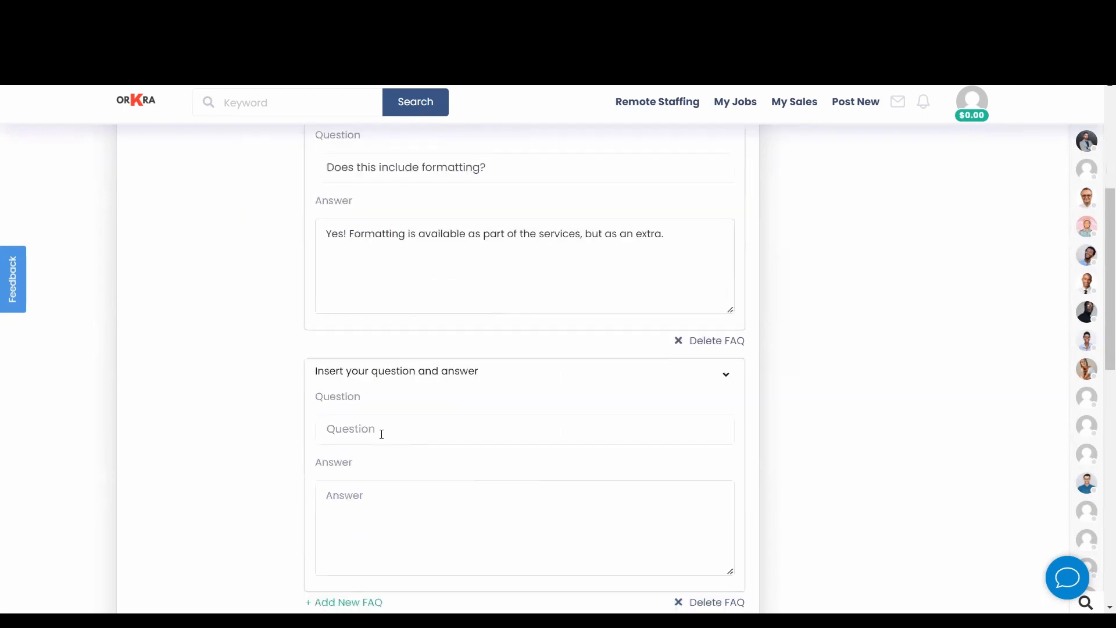
pyautogui.scroll(-3, 381, 434)
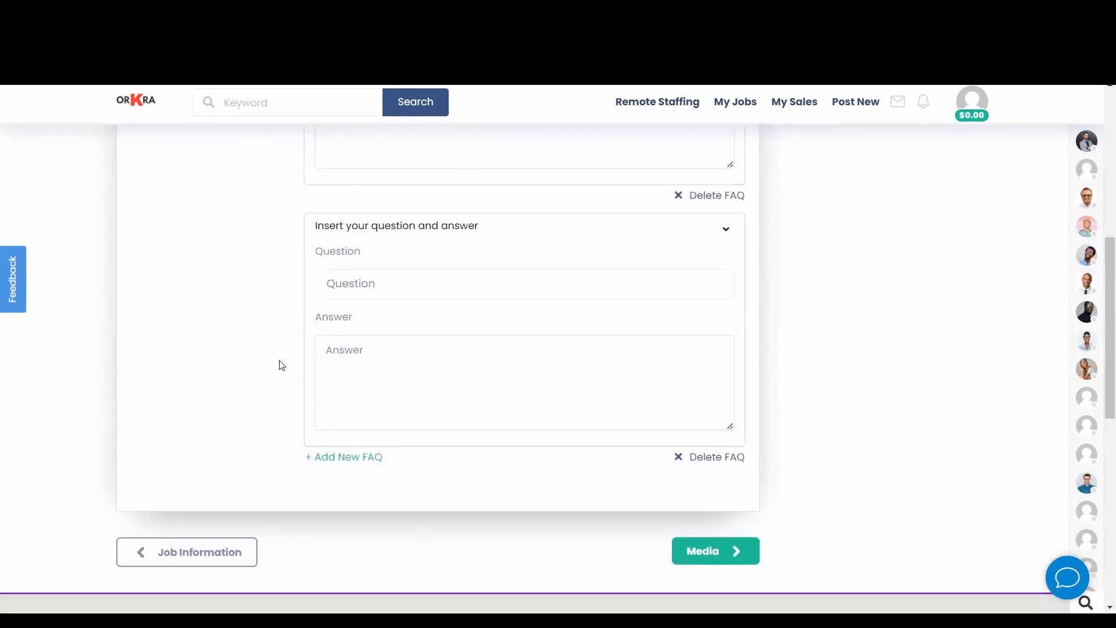
pyautogui.scroll(3, 380, 248)
pyautogui.scroll(-3, 326, 294)
pyautogui.scroll(1, 454, 399)
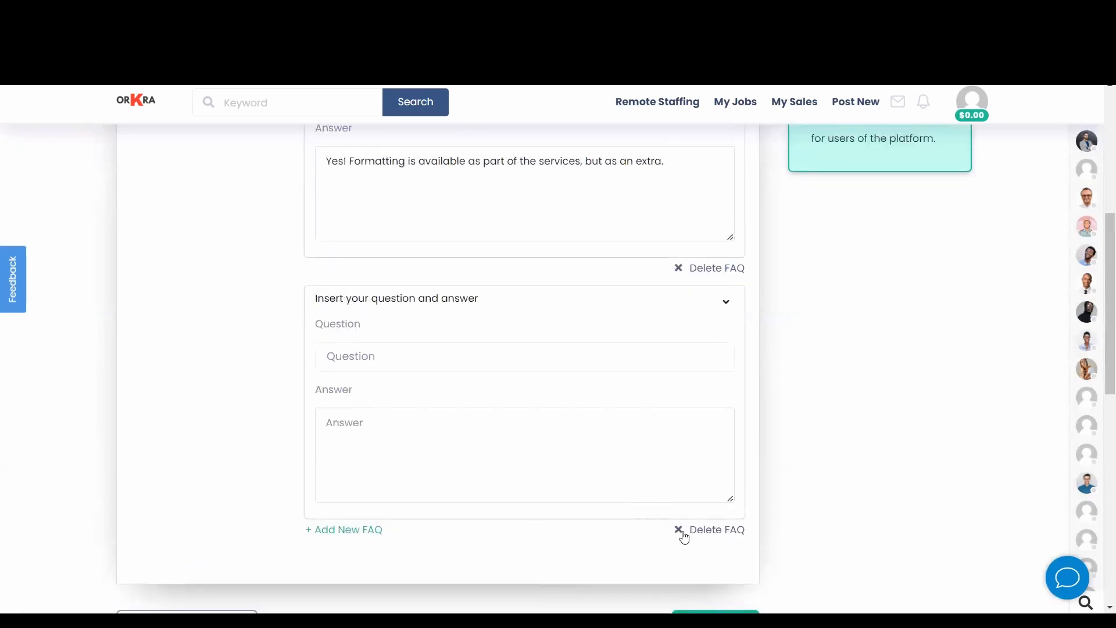
pyautogui.scroll(5, 335, 382)
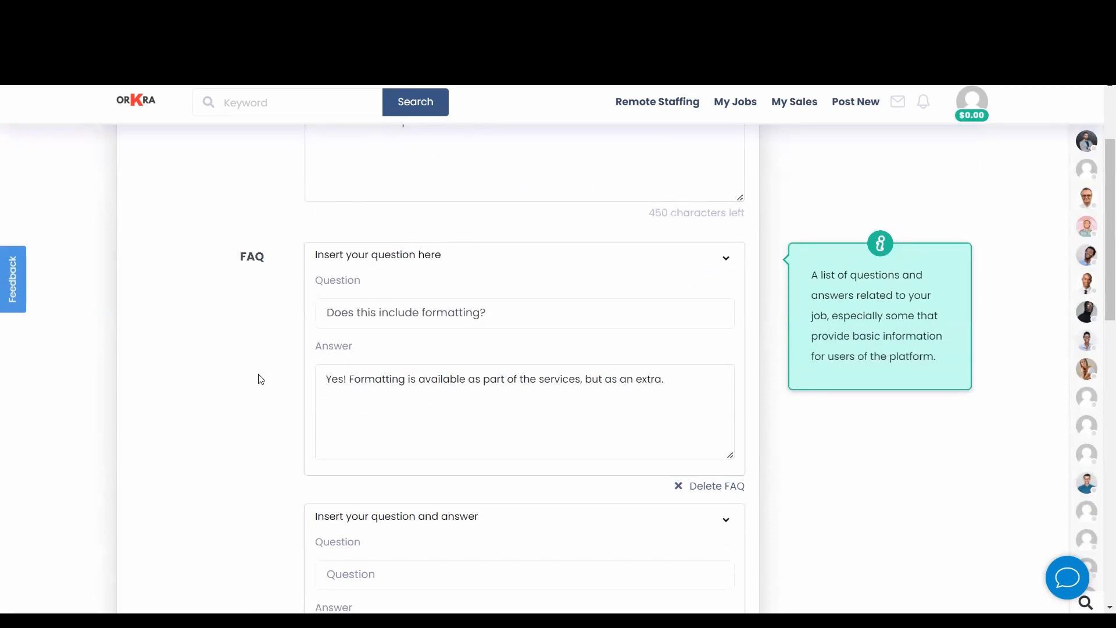
pyautogui.scroll(-5, 259, 379)
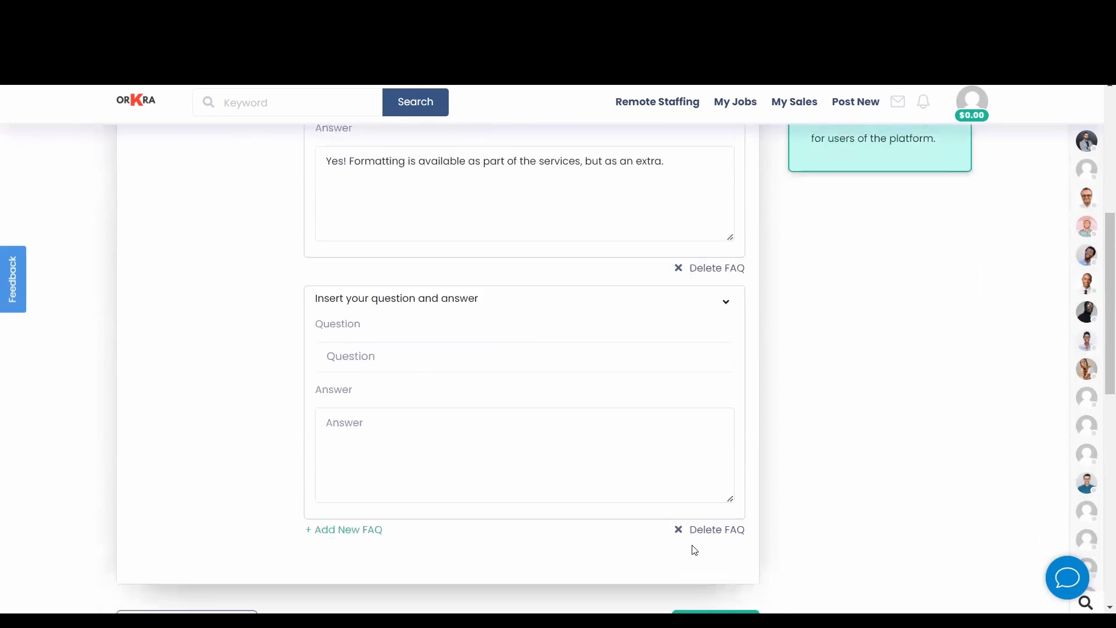
pyautogui.click(705, 539)
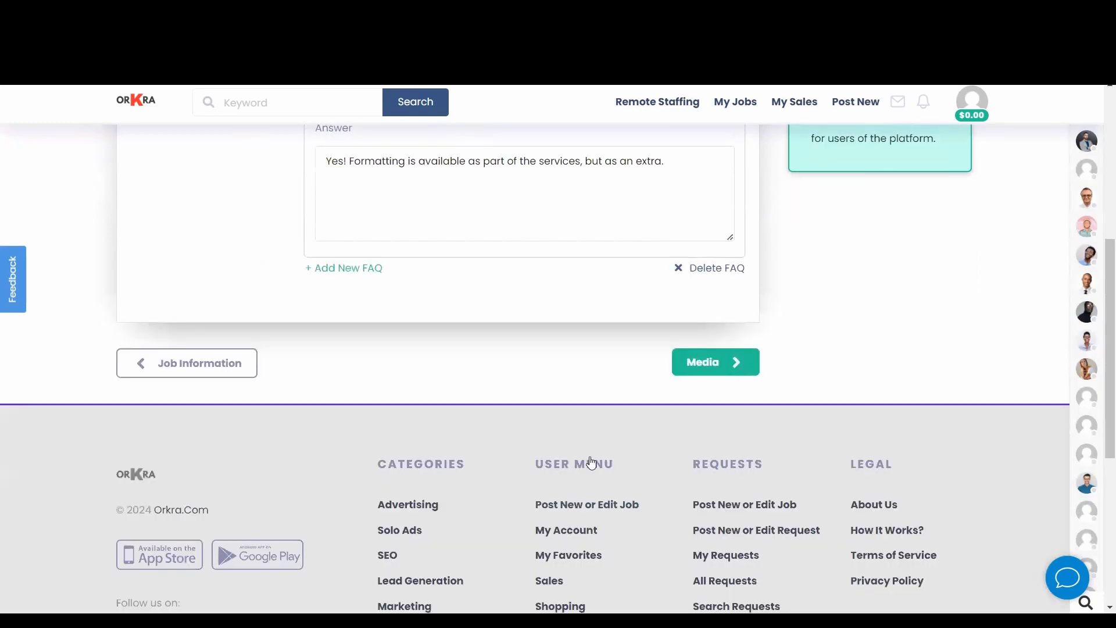
# Continue to the Media section, upload the proofreading image for the job, and move on to the Extra section
pyautogui.scroll(2, 591, 465)
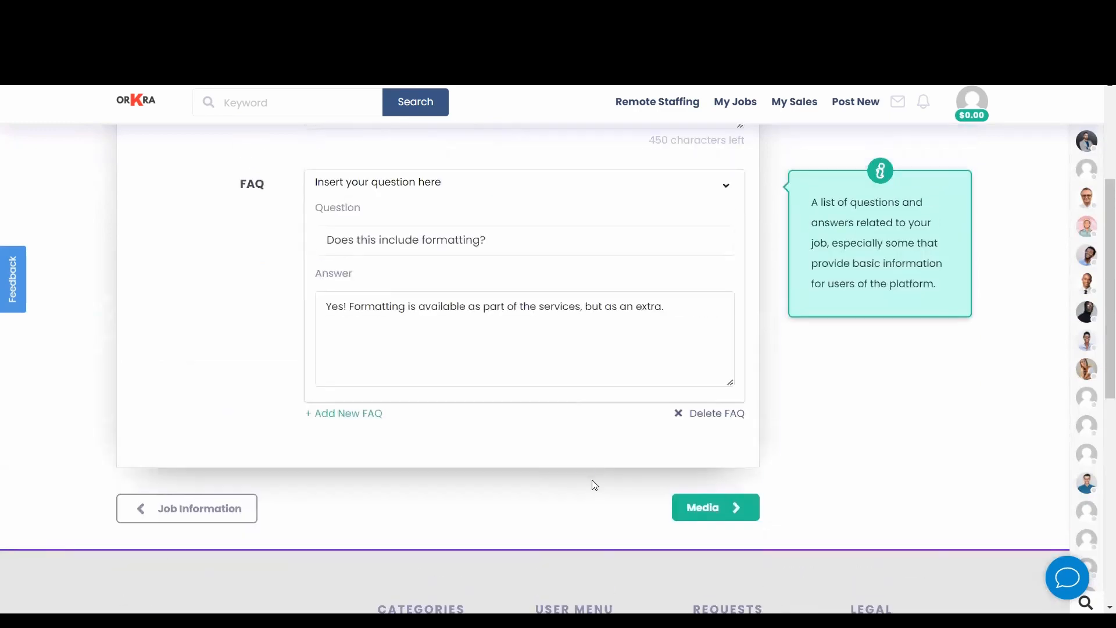
pyautogui.click(722, 514)
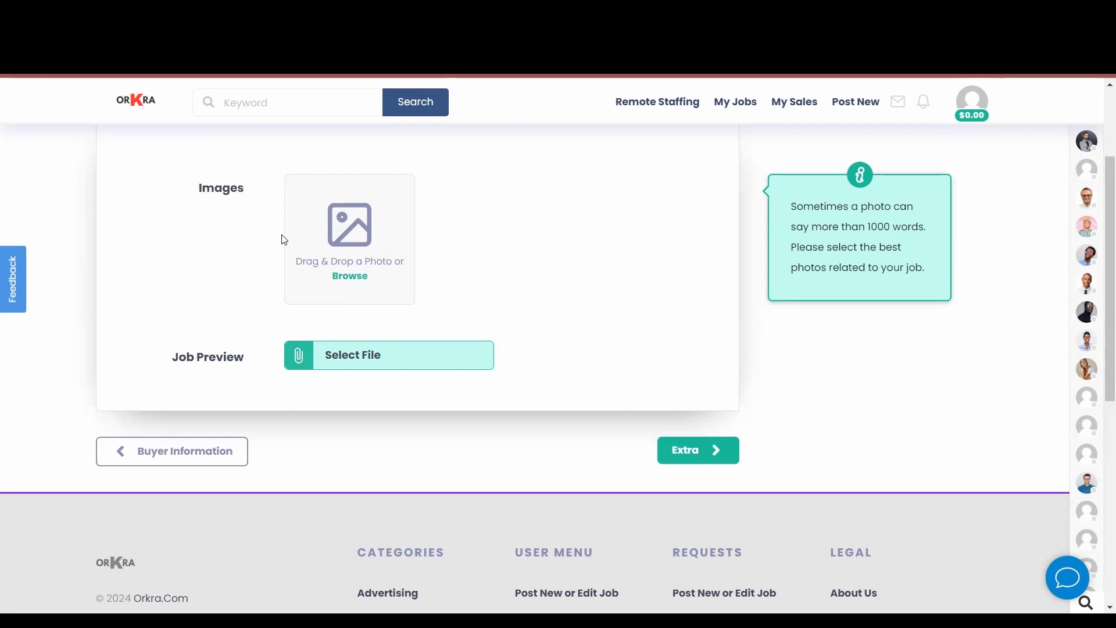
pyautogui.click(349, 277)
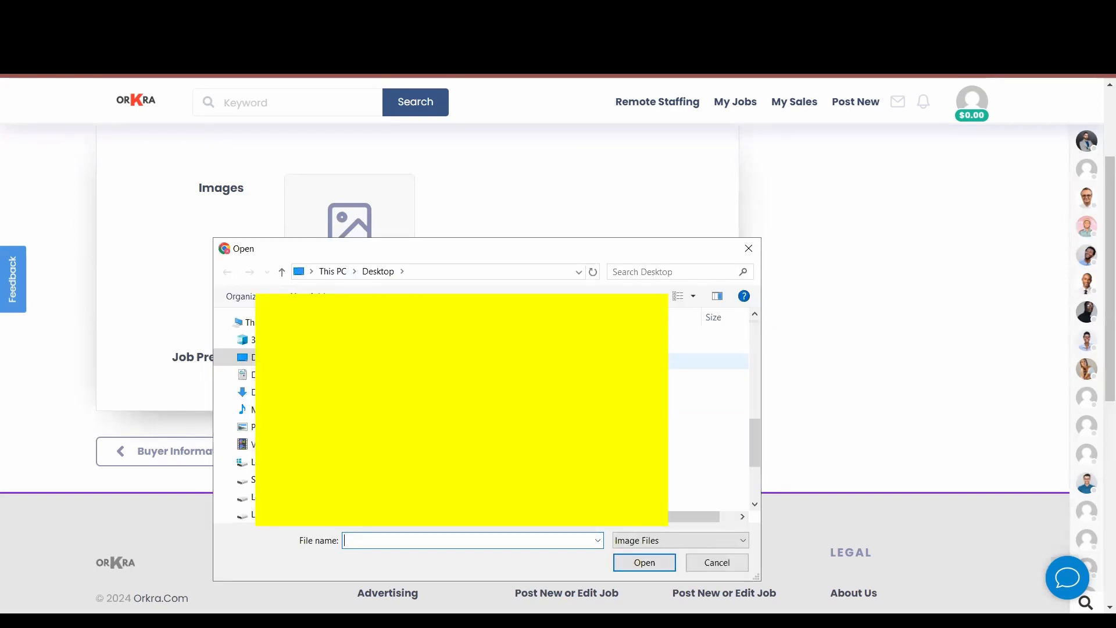
pyautogui.scroll(-3, 500, 361)
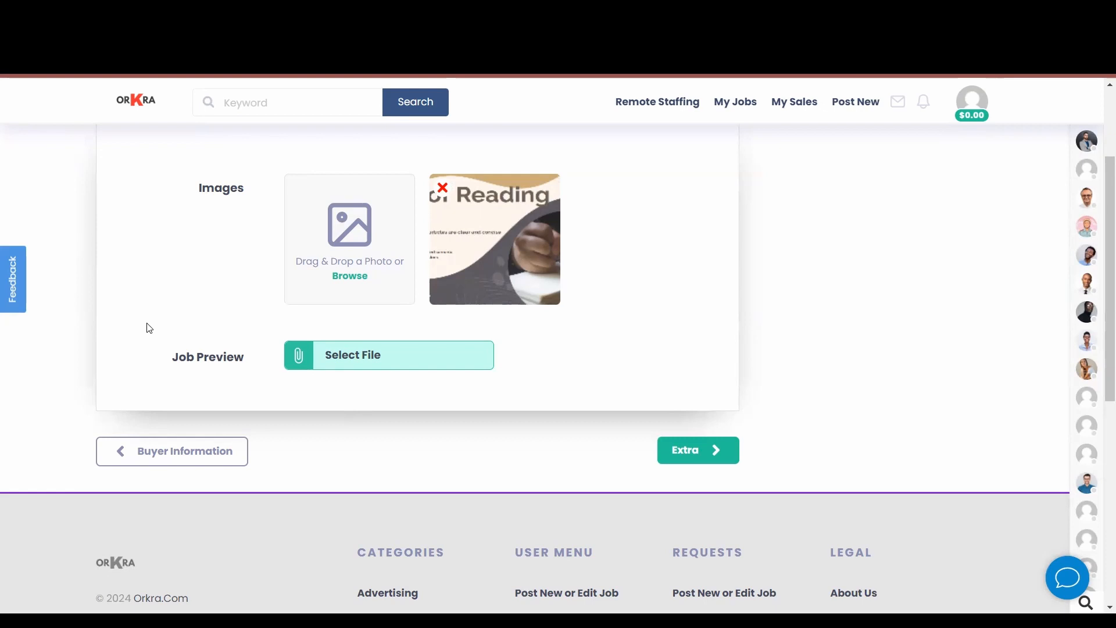
pyautogui.scroll(1, 316, 356)
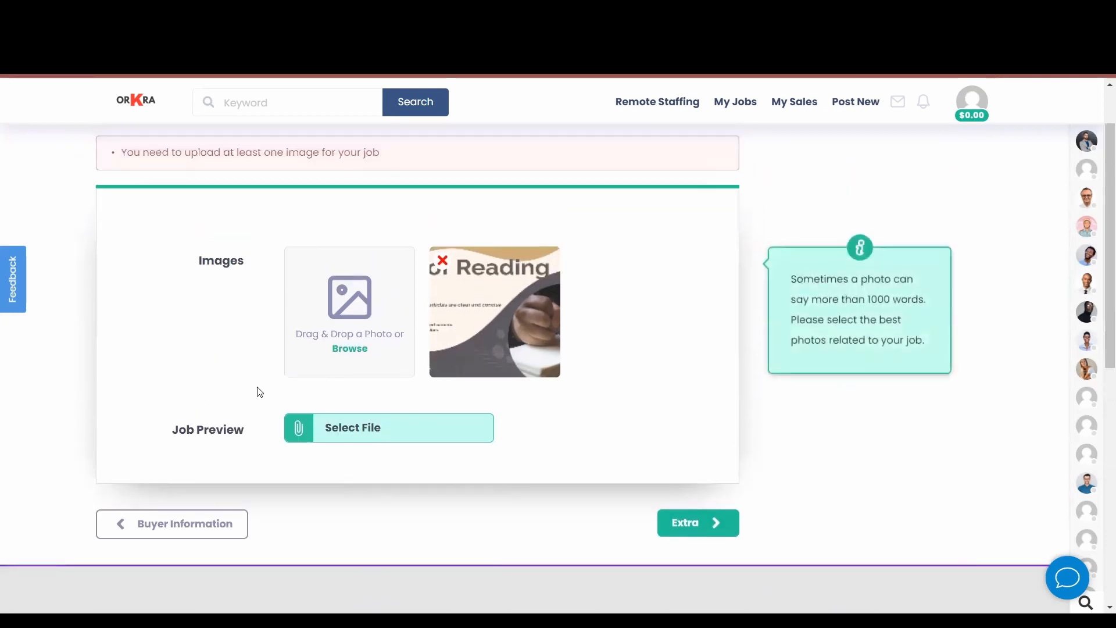
pyautogui.click(702, 532)
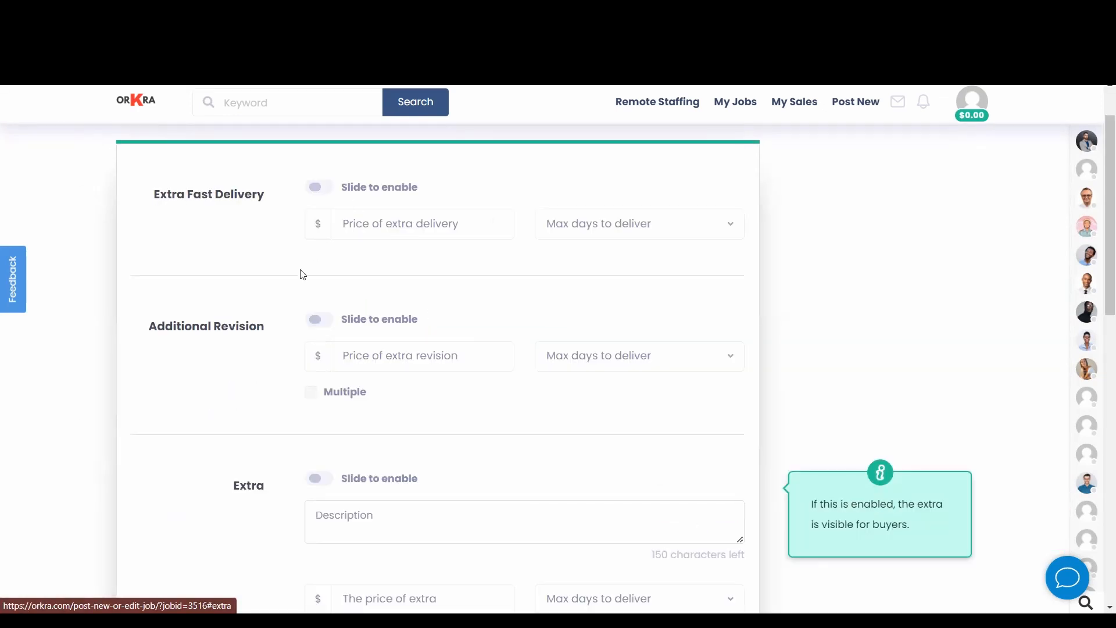
# Review the Extra Fast Delivery, Additional Revision and custom Extra options offered for the job
pyautogui.scroll(-7, 306, 285)
pyautogui.scroll(7, 310, 294)
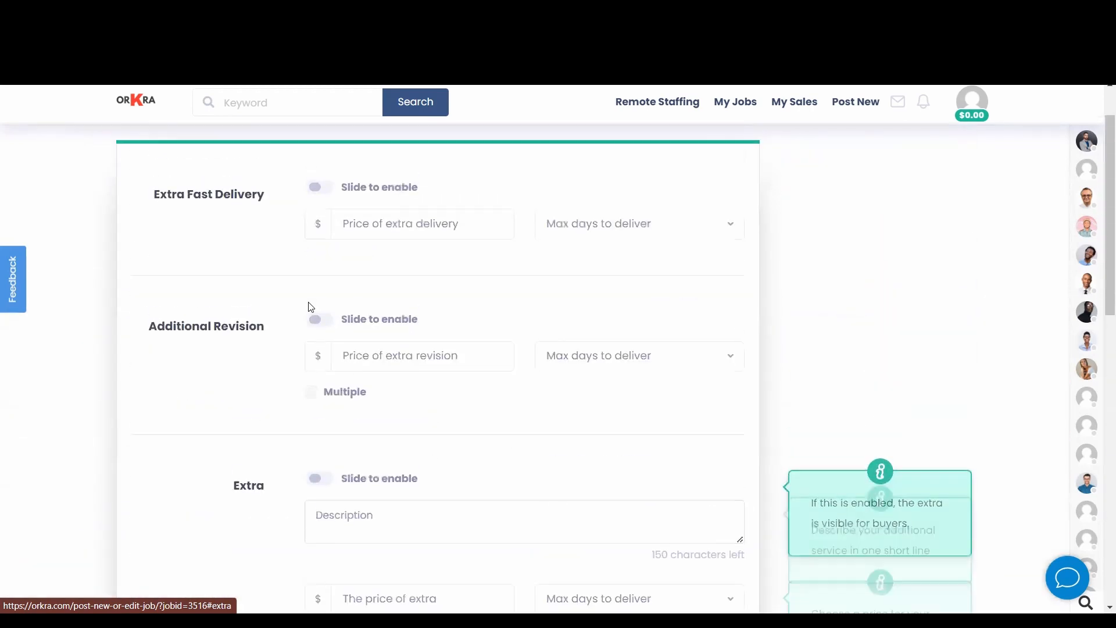
pyautogui.scroll(2, 308, 306)
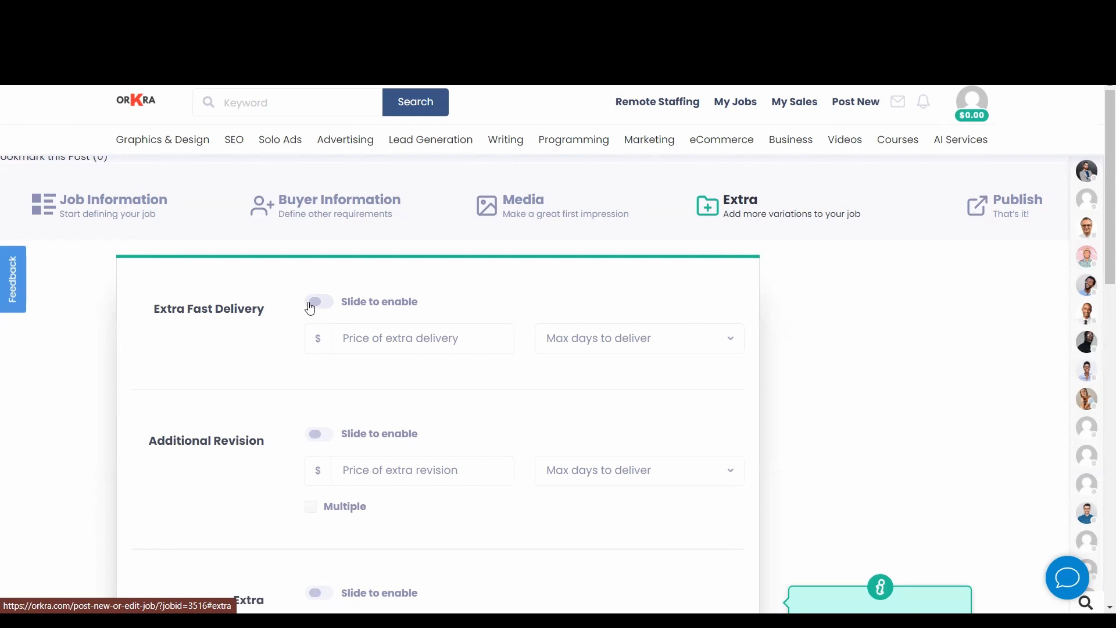
pyautogui.scroll(-2, 309, 308)
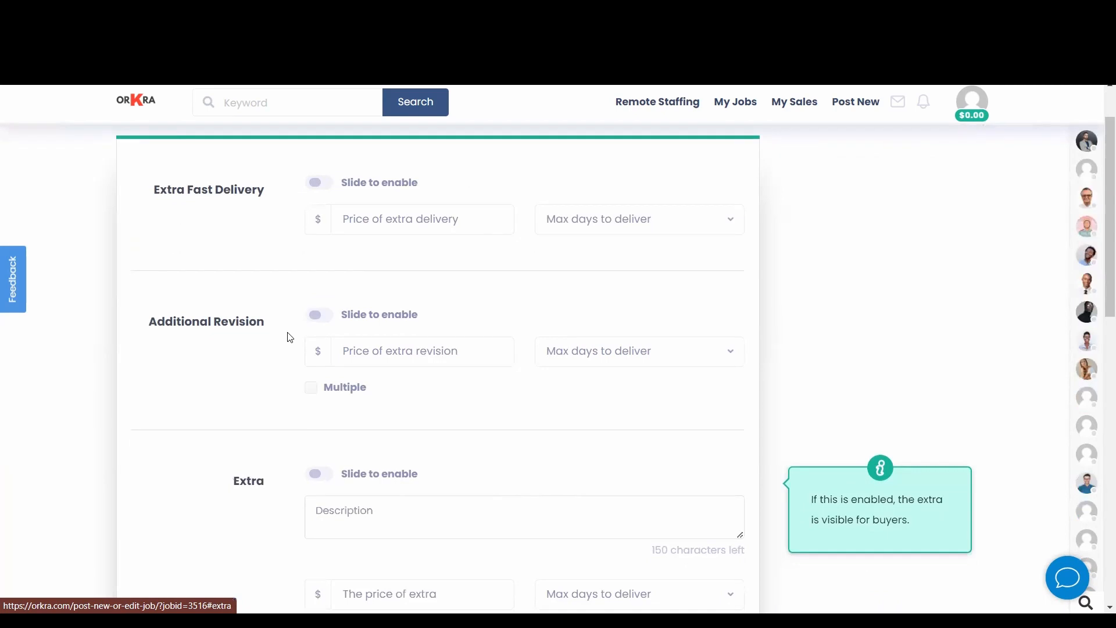
pyautogui.scroll(-1, 290, 337)
pyautogui.scroll(3, 289, 337)
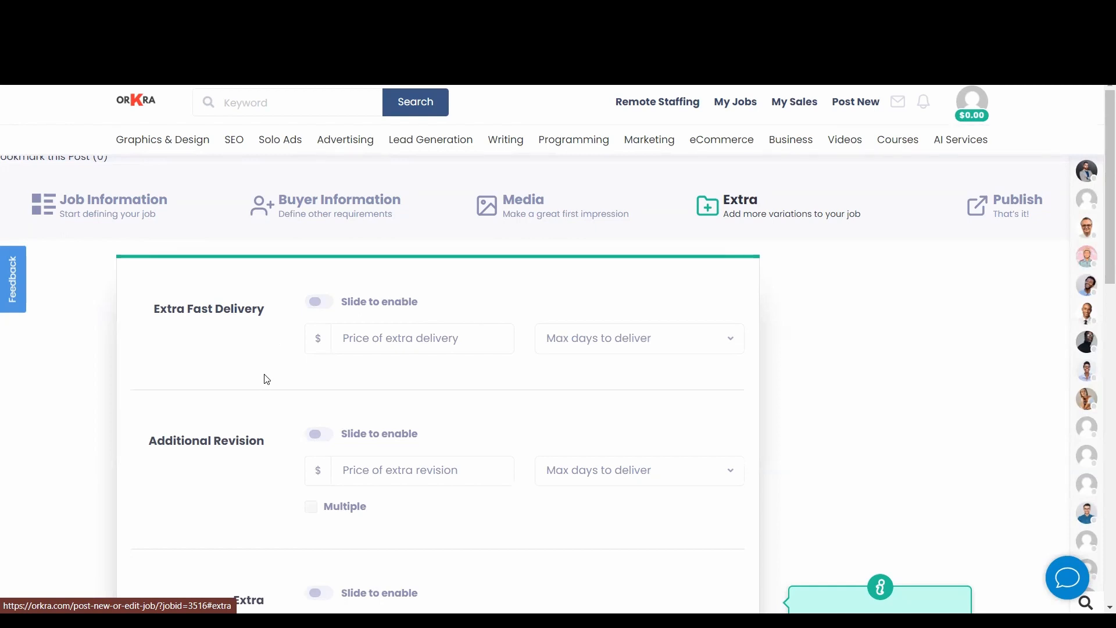
pyautogui.scroll(-2, 264, 378)
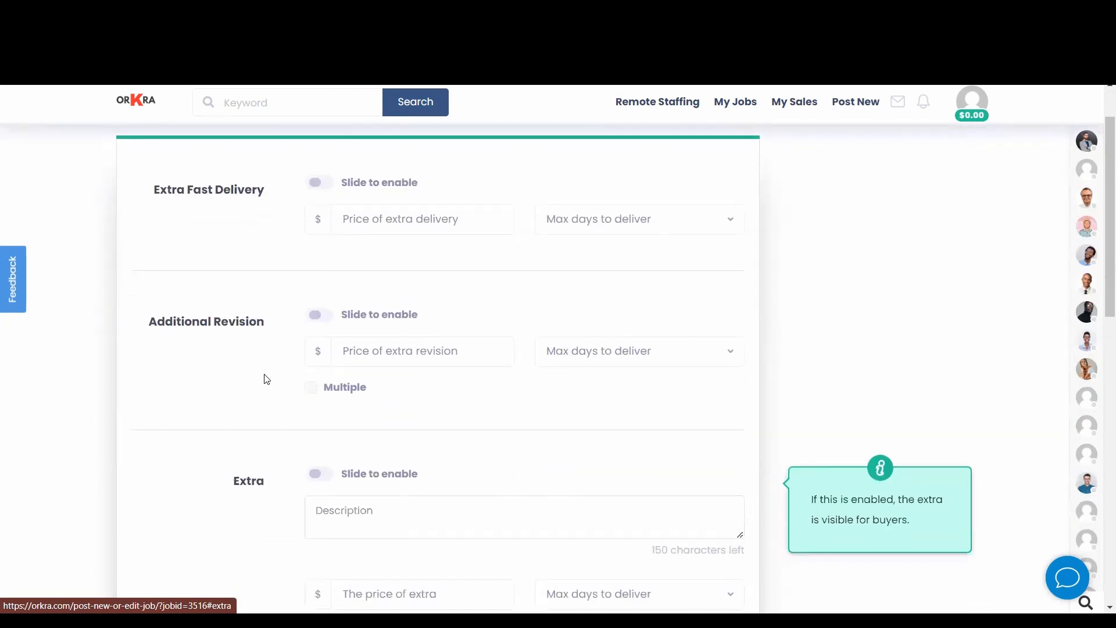
pyautogui.scroll(2, 314, 324)
pyautogui.scroll(-3, 314, 325)
pyautogui.scroll(3, 314, 326)
# Enable Extra Fast Delivery at a price of $10 with Instant as the maximum delivery time
pyautogui.click(322, 303)
pyautogui.click(369, 334)
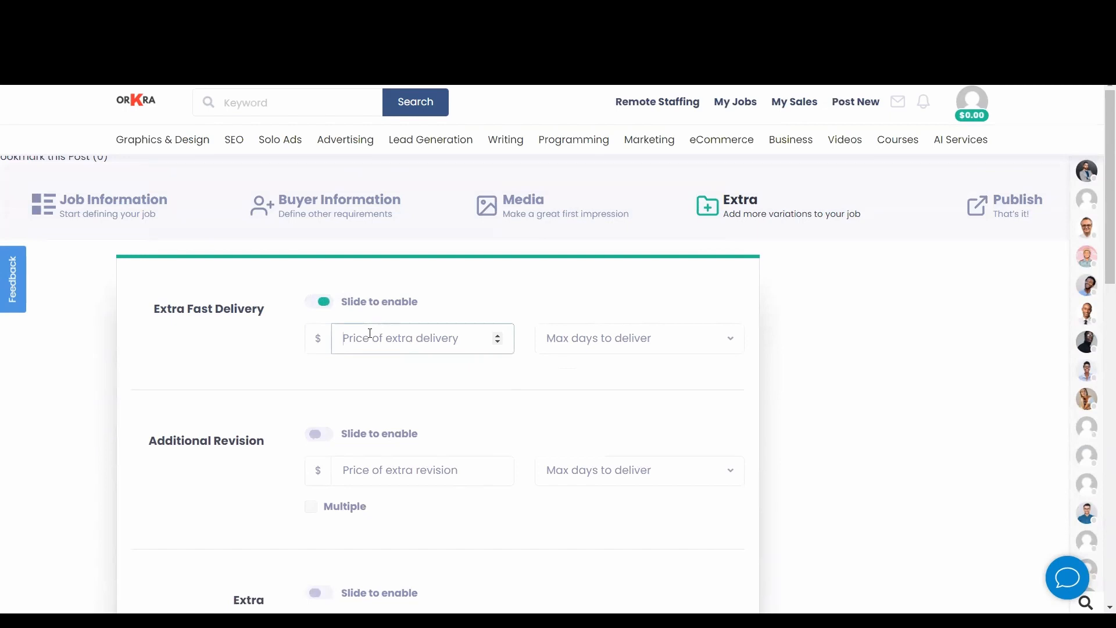
pyautogui.write('10')
pyautogui.click(621, 339)
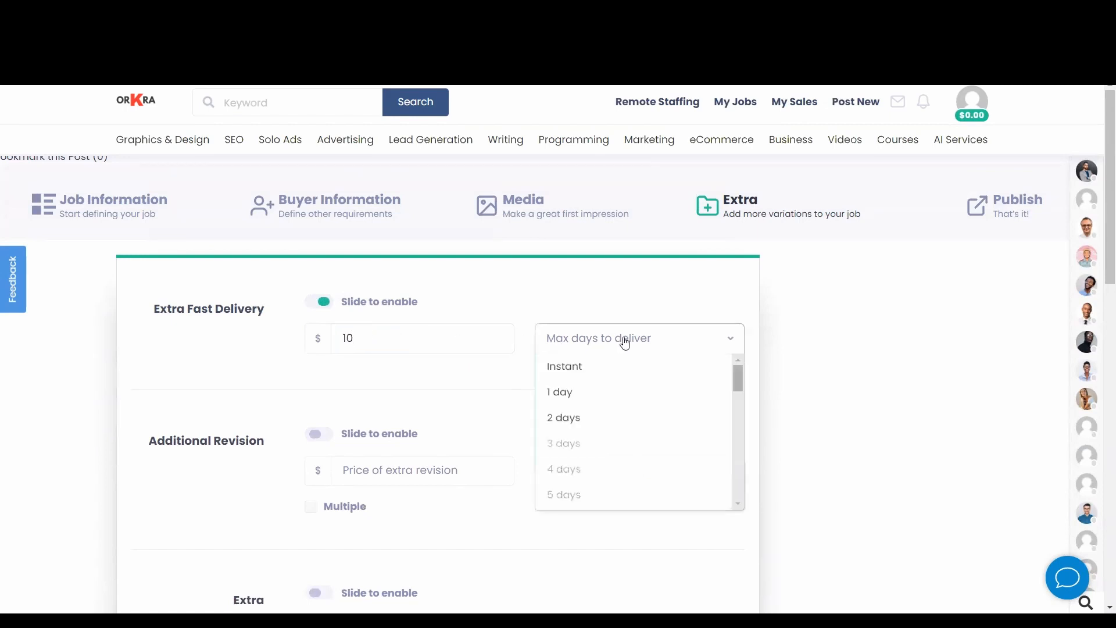
pyautogui.click(615, 368)
pyautogui.click(617, 346)
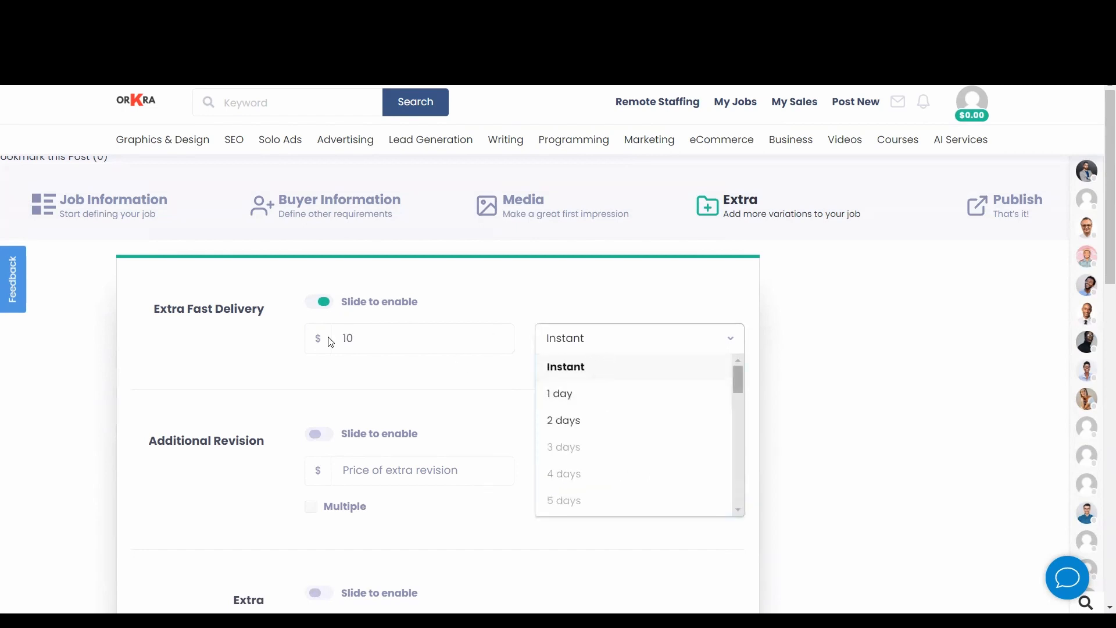
# Enable the custom extra and describe it as "Formatting Service"
pyautogui.scroll(-2, 320, 325)
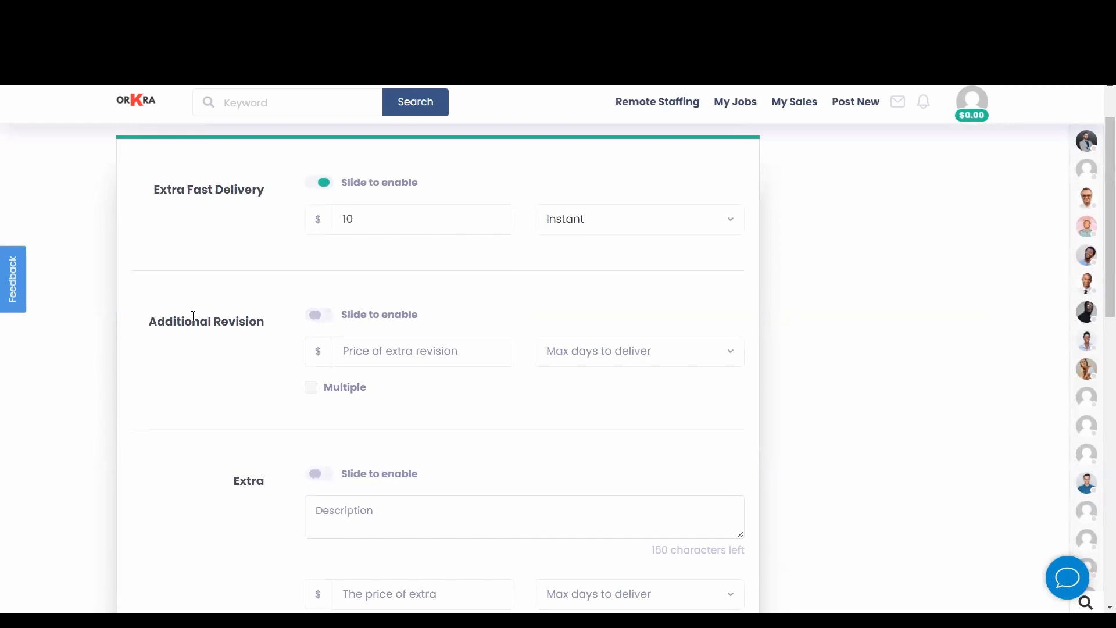
pyautogui.scroll(-1, 359, 436)
pyautogui.scroll(3, 337, 430)
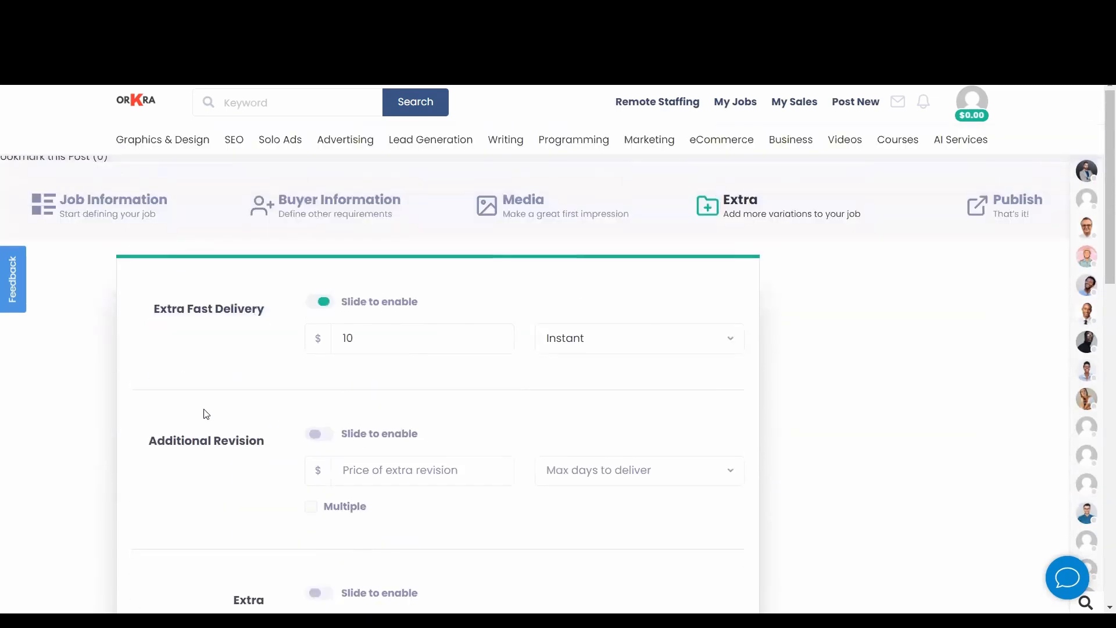
pyautogui.scroll(-2, 221, 414)
pyautogui.scroll(-2, 221, 414)
pyautogui.scroll(2, 222, 414)
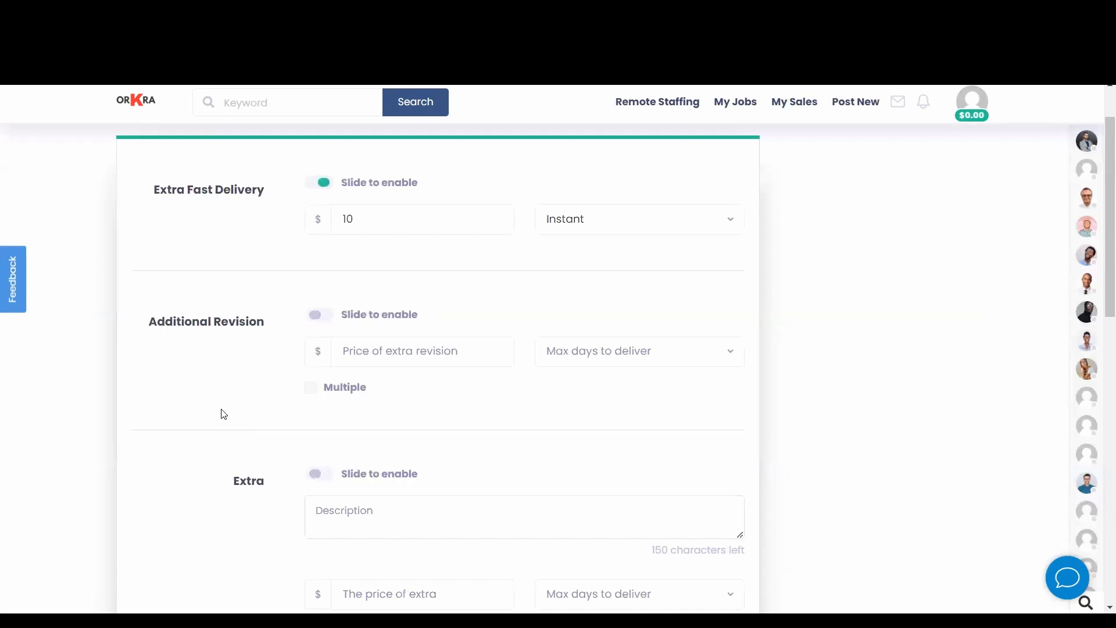
pyautogui.scroll(-1, 221, 414)
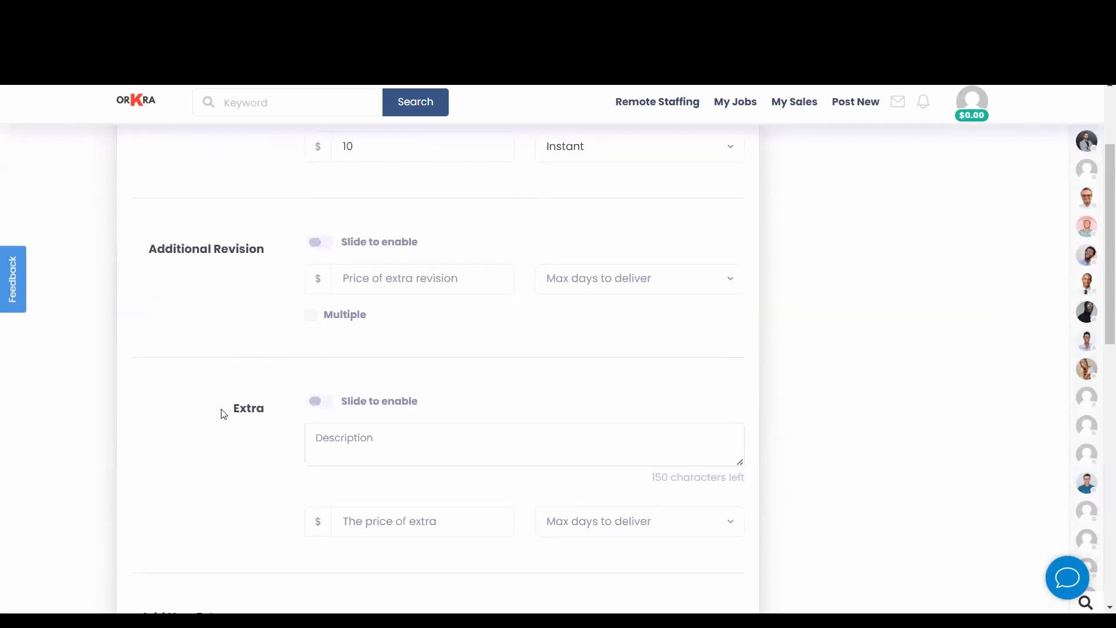
pyautogui.click(317, 401)
pyautogui.click(353, 447)
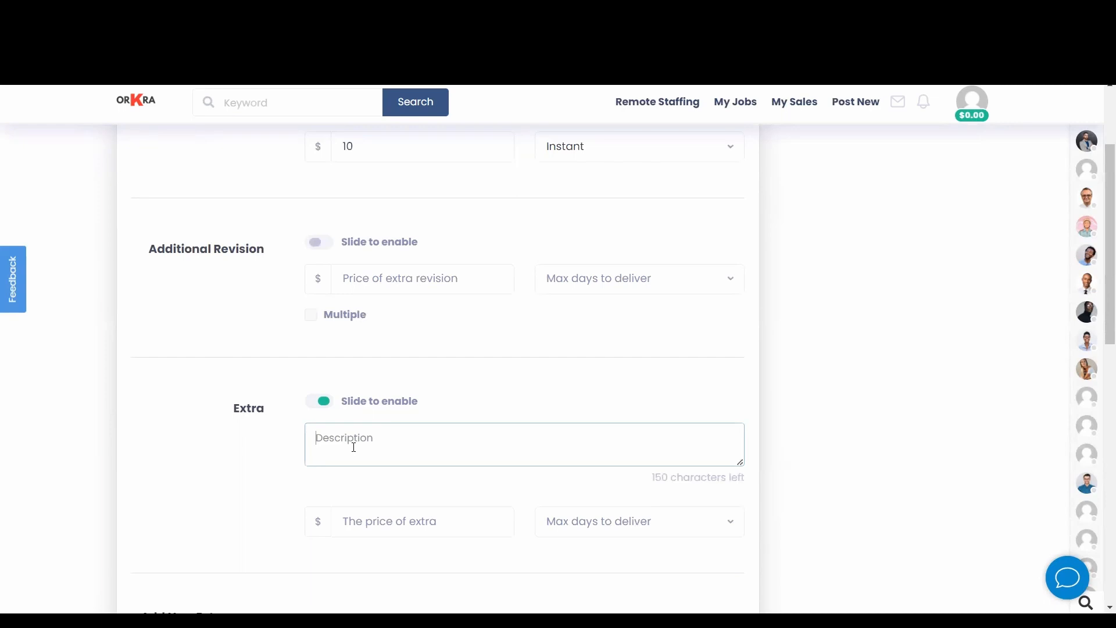
pyautogui.scroll(-3, 353, 447)
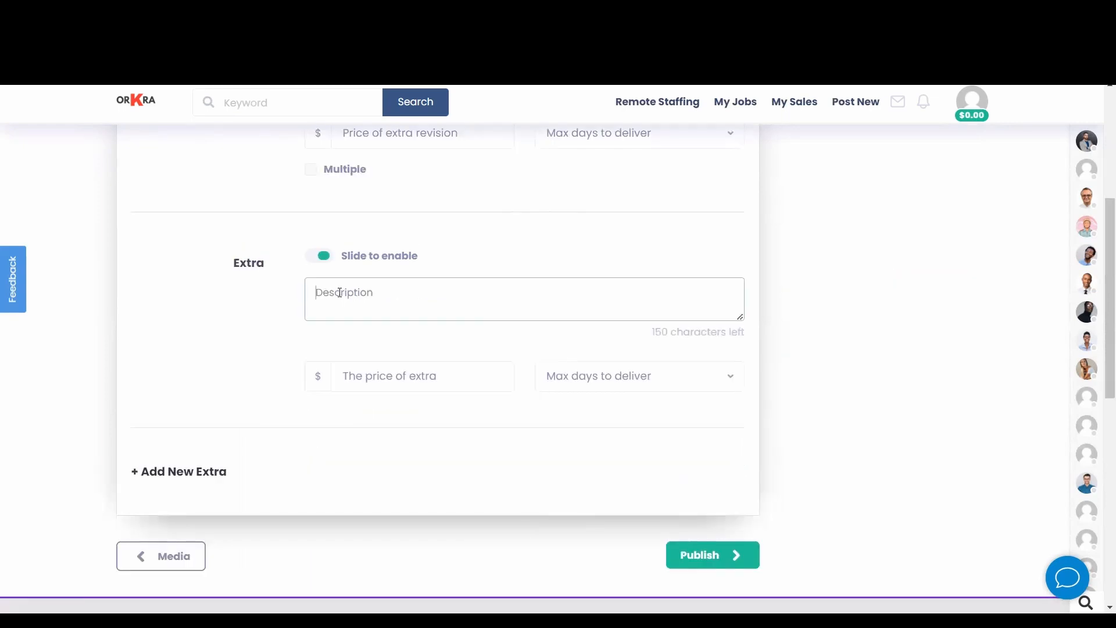
pyautogui.write('Formatting Service')
# Set the formatting extra's price to $100 and its maximum delivery time to 2 days
pyautogui.click(377, 370)
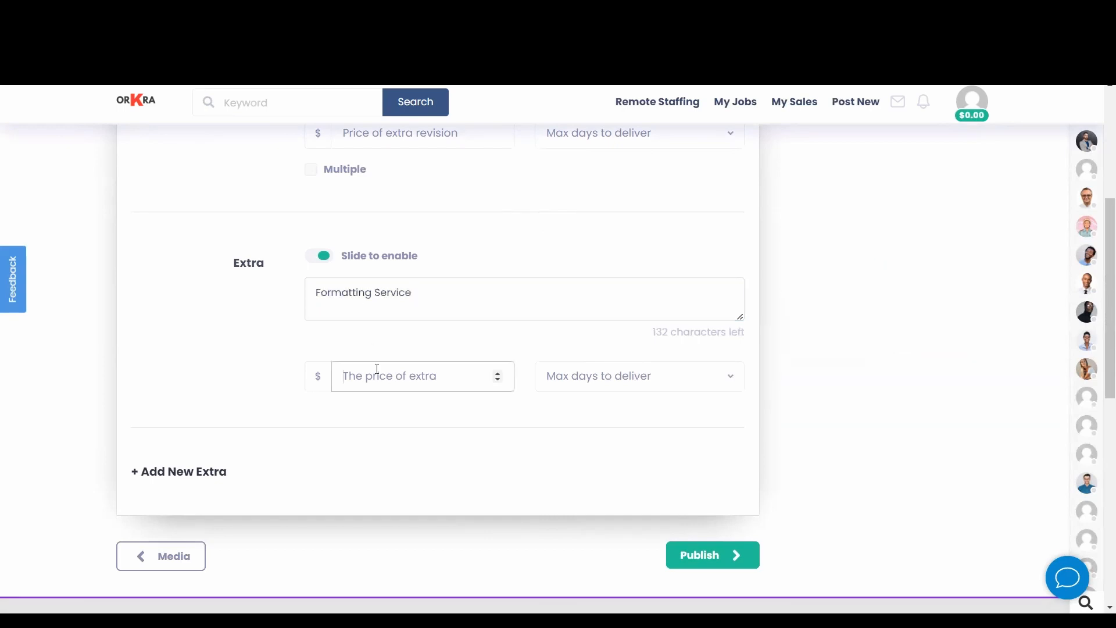
pyautogui.write('100')
pyautogui.click(538, 375)
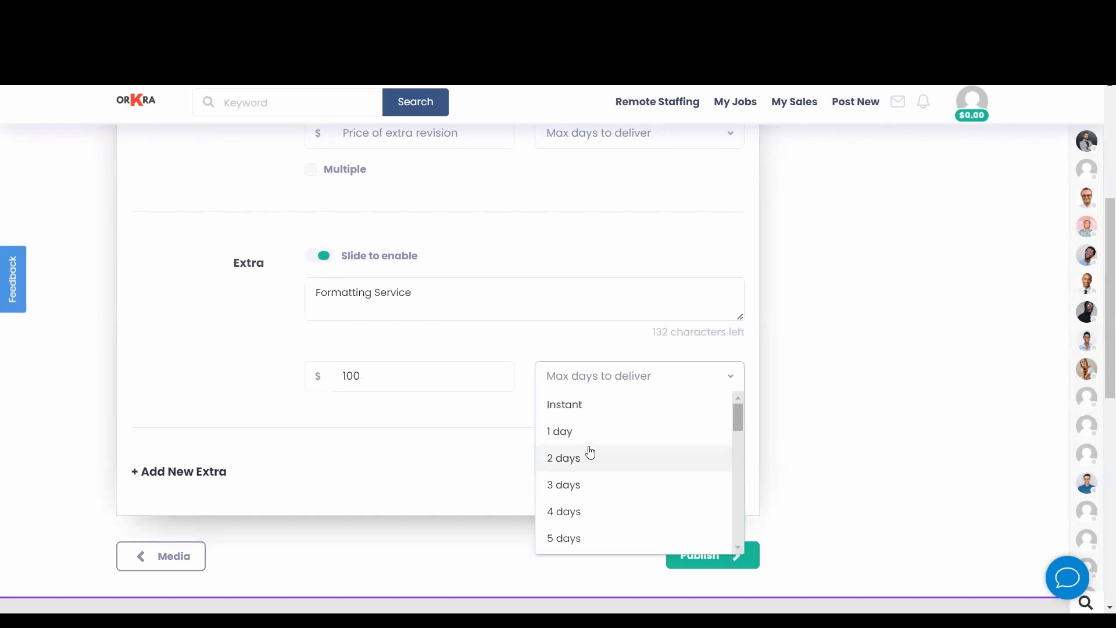
pyautogui.click(590, 452)
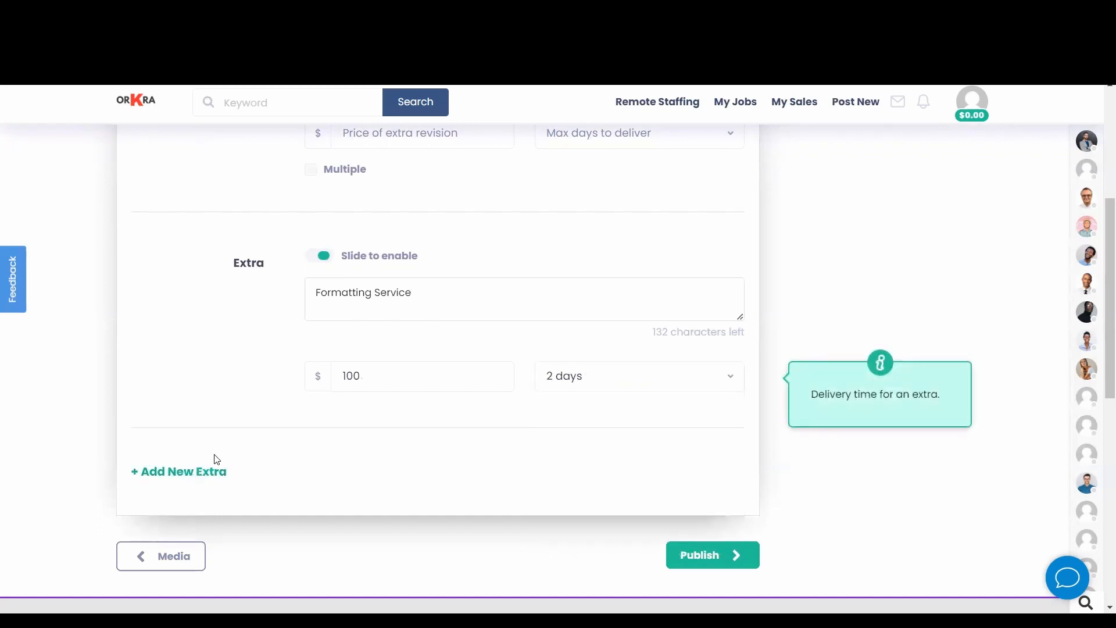
# Add another extra, enable it and describe it as "Ghost Writing Service"
pyautogui.click(178, 470)
pyautogui.click(318, 473)
pyautogui.scroll(-1, 326, 460)
pyautogui.click(349, 440)
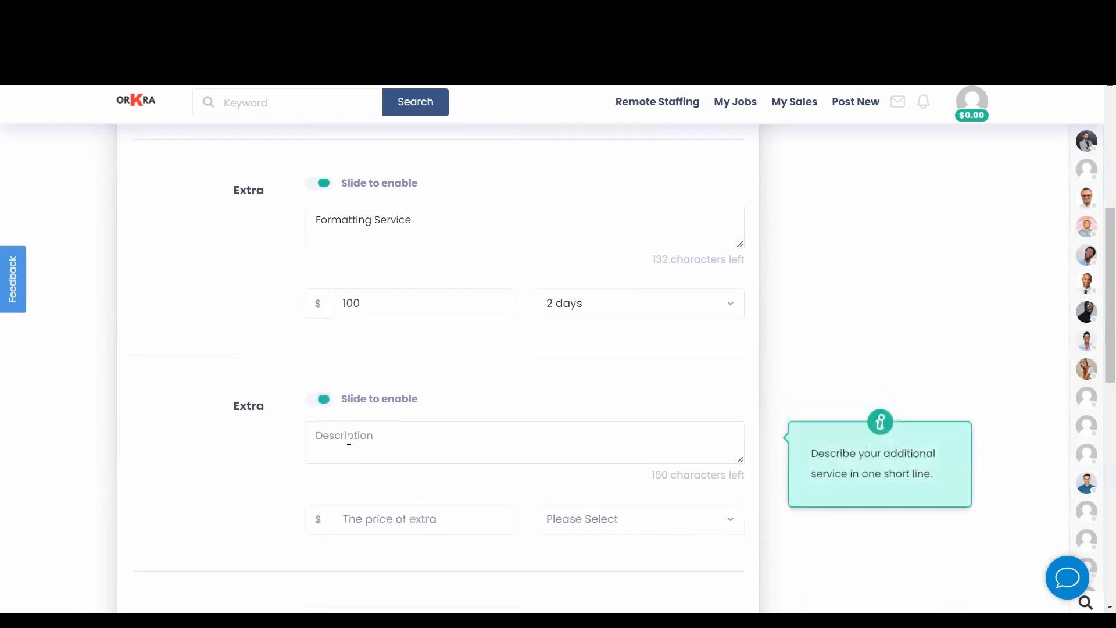
pyautogui.write('Ghost Writing Service')
# Set the ghost writing extra's price to $300 and its maximum delivery time to 4 days
pyautogui.scroll(-1, 355, 440)
pyautogui.click(363, 440)
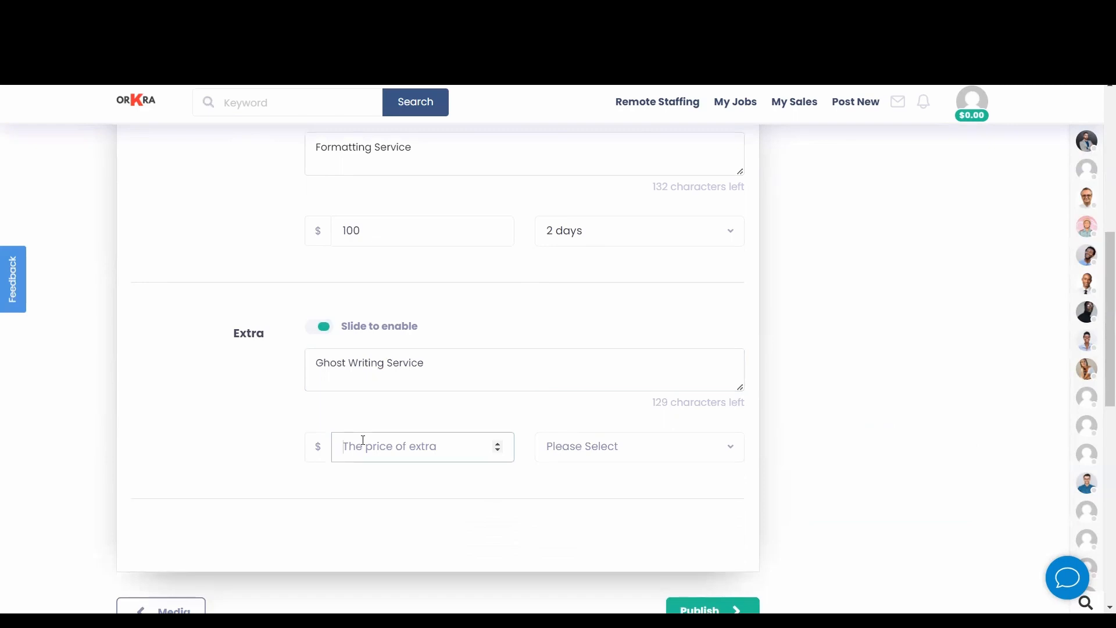
pyautogui.write('300')
pyautogui.click(580, 446)
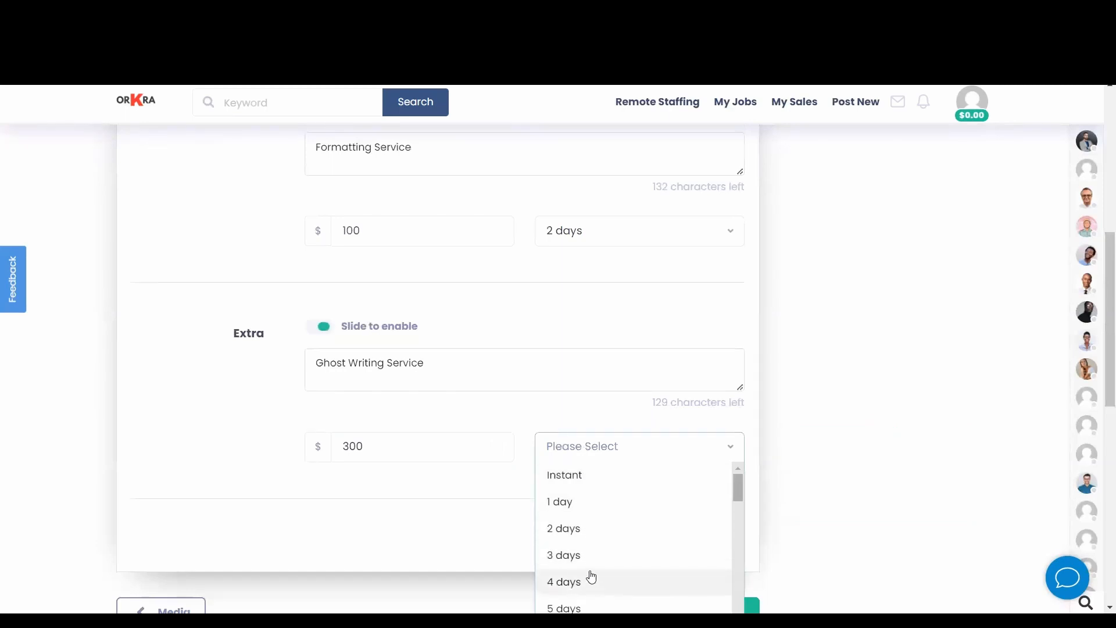
pyautogui.click(592, 576)
pyautogui.scroll(-2, 554, 534)
# Disable the Formatting Service extra and enable it again
pyautogui.scroll(4, 588, 538)
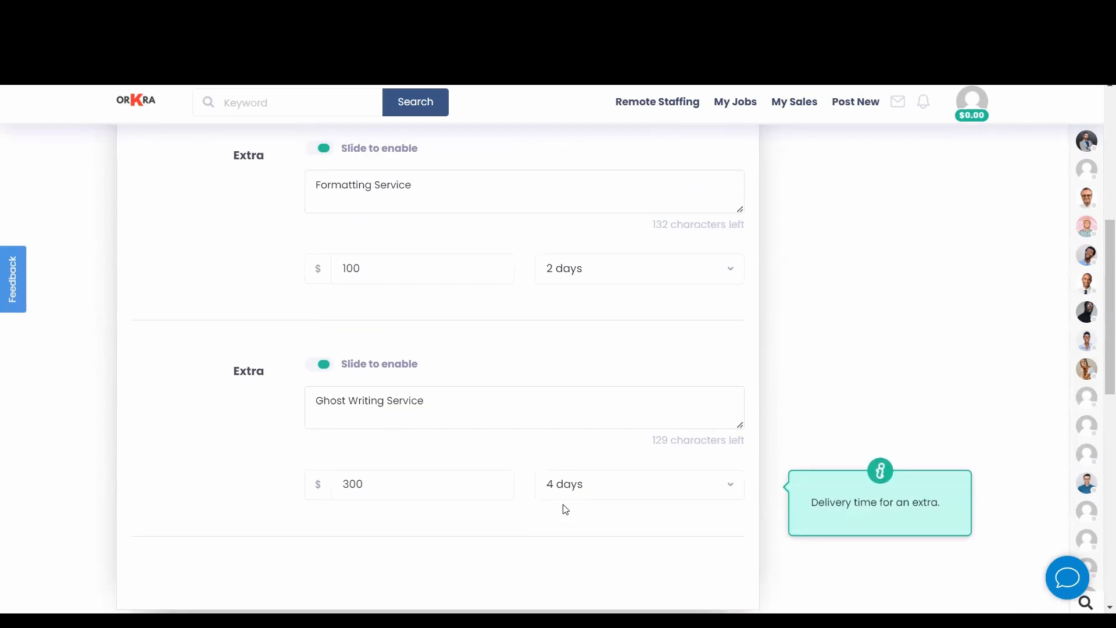
pyautogui.scroll(3, 503, 409)
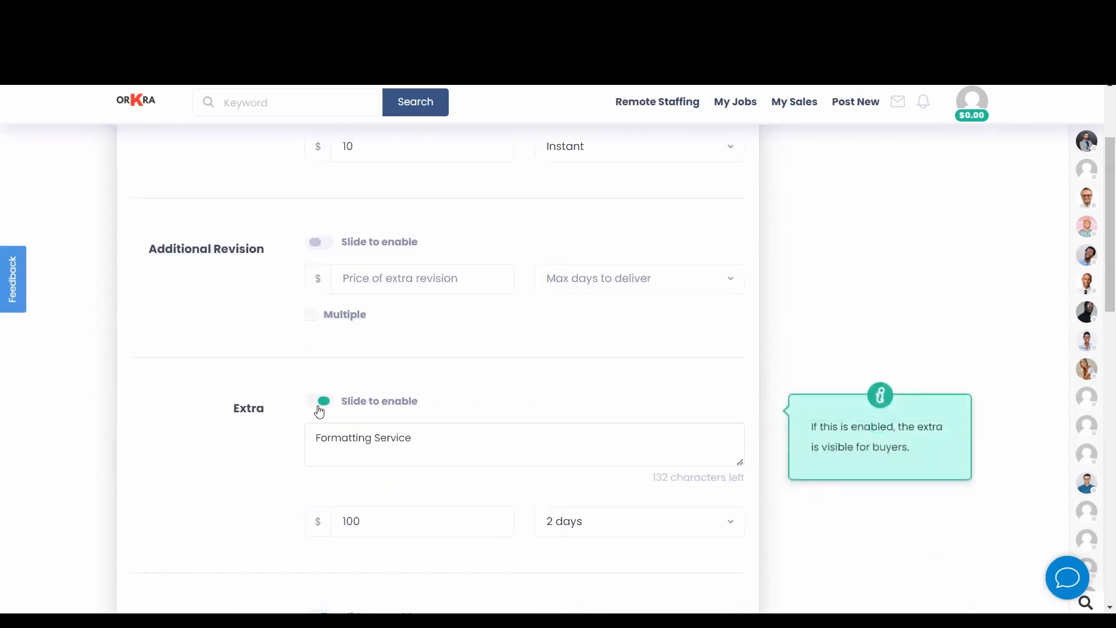
pyautogui.scroll(-3, 319, 411)
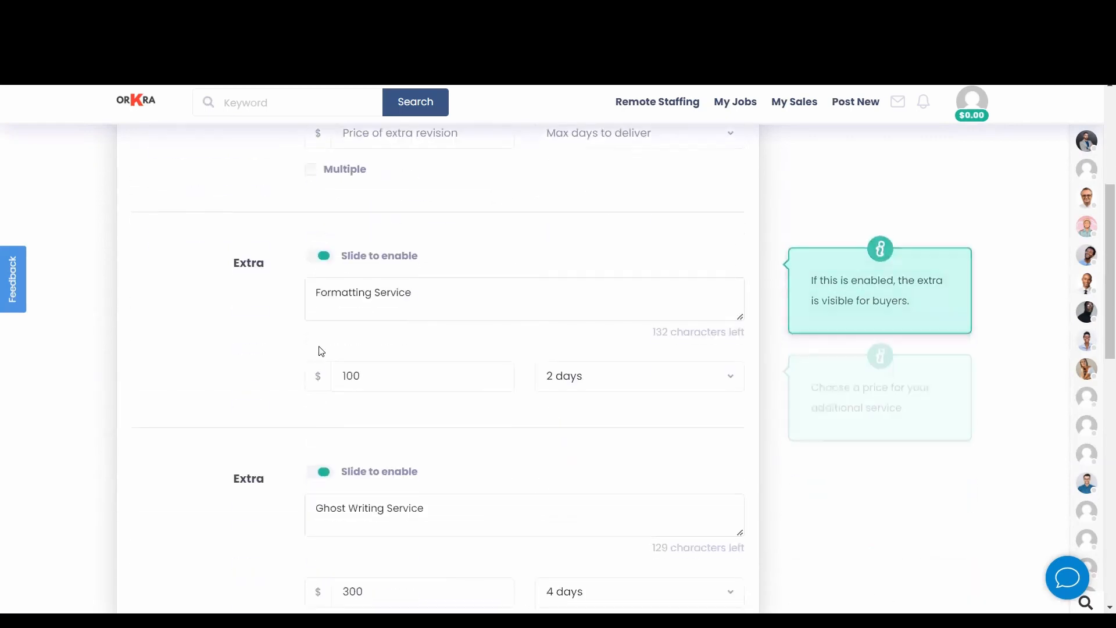
pyautogui.click(315, 258)
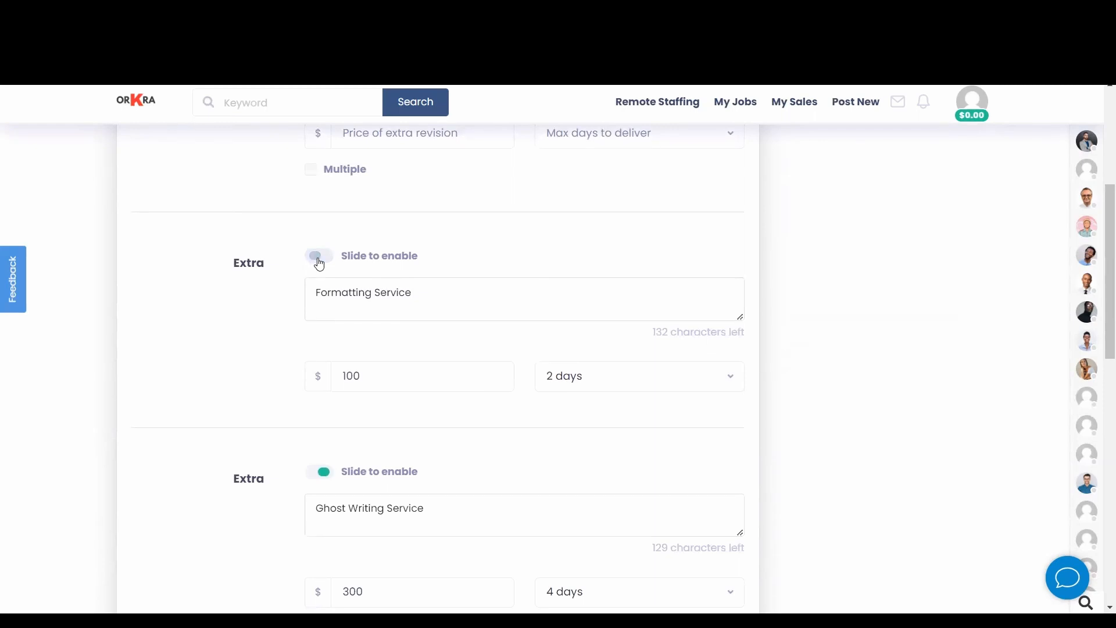
pyautogui.click(318, 259)
# Publish the job after agreeing to the Terms of Service, and dismiss the social sharing dialog
pyautogui.scroll(-6, 665, 401)
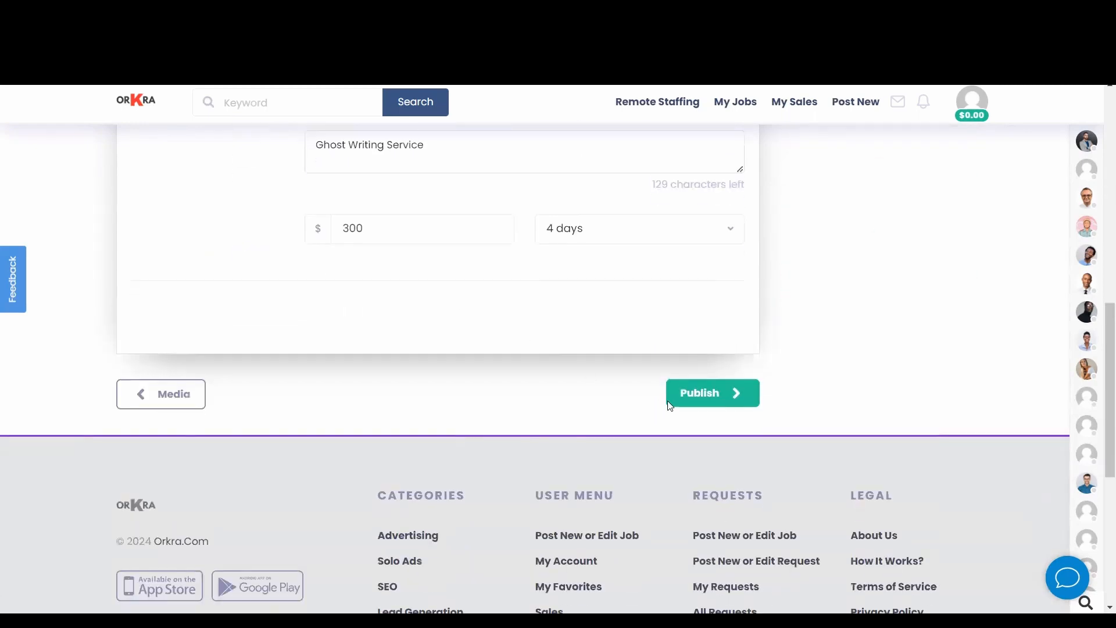
pyautogui.click(708, 406)
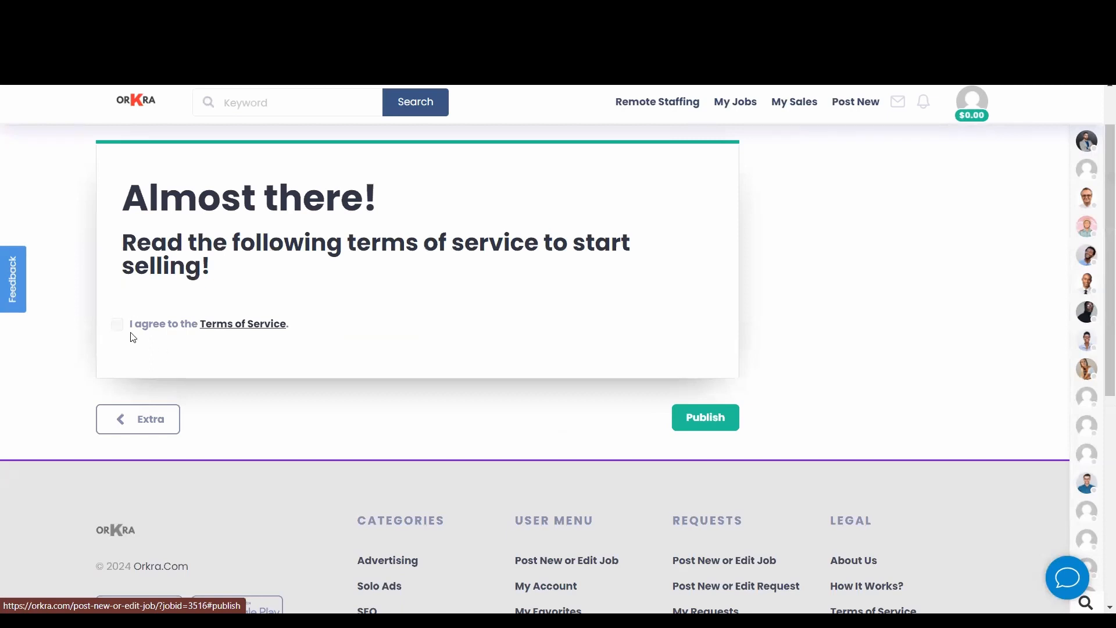
pyautogui.click(117, 324)
pyautogui.click(674, 416)
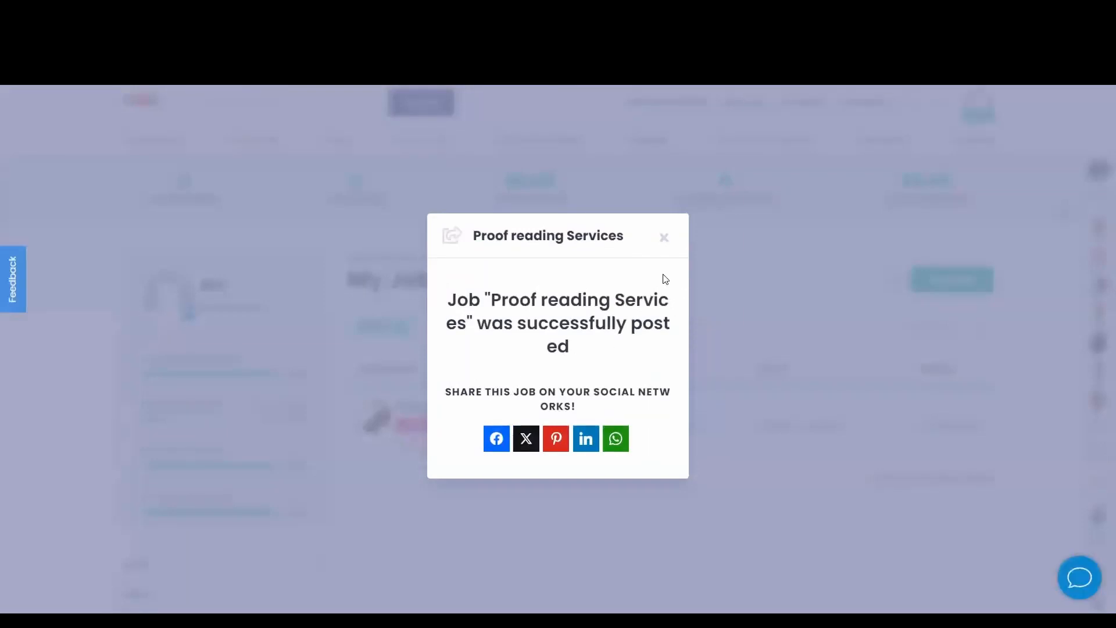
pyautogui.click(664, 237)
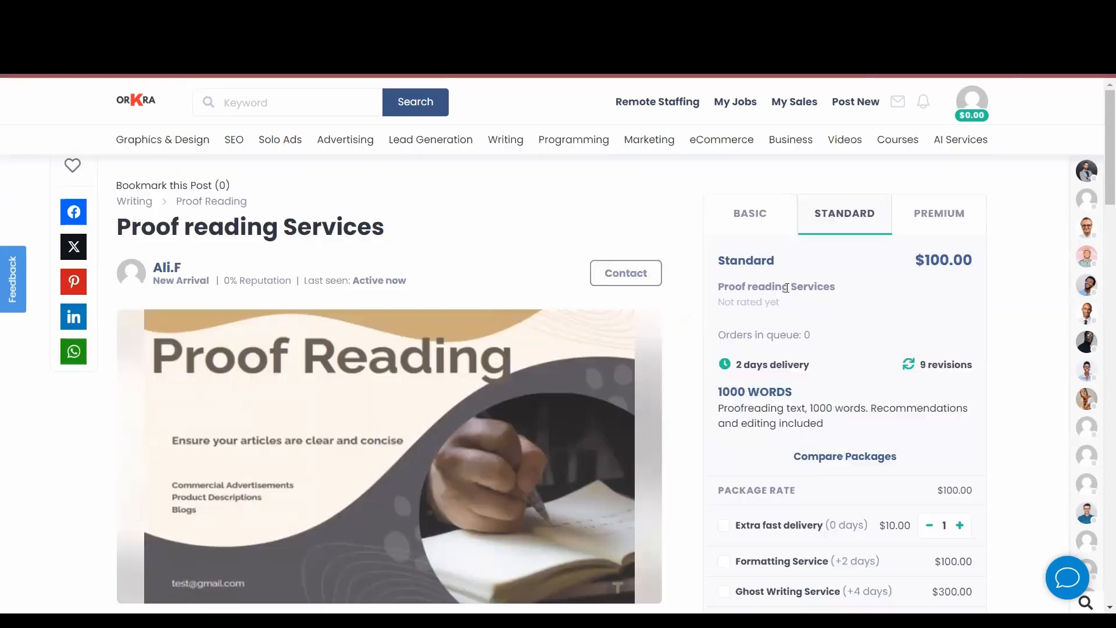
# Review the job listing's image and seller section, and expand the description to read it in full
pyautogui.scroll(-2, 356, 273)
pyautogui.scroll(2, 356, 273)
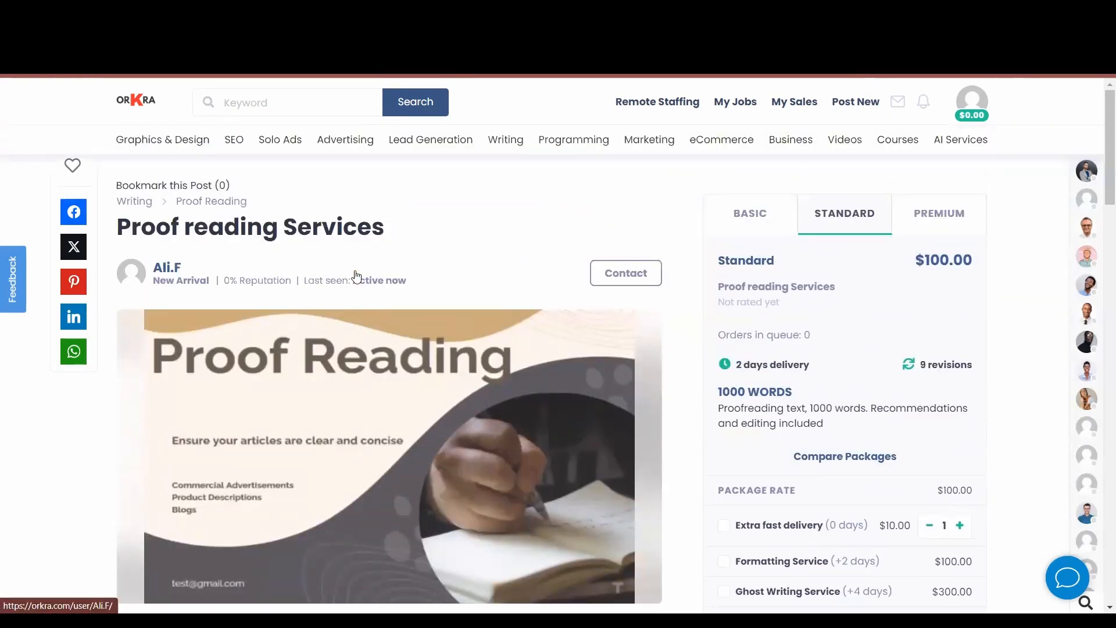
pyautogui.scroll(-3, 356, 275)
pyautogui.scroll(1, 102, 270)
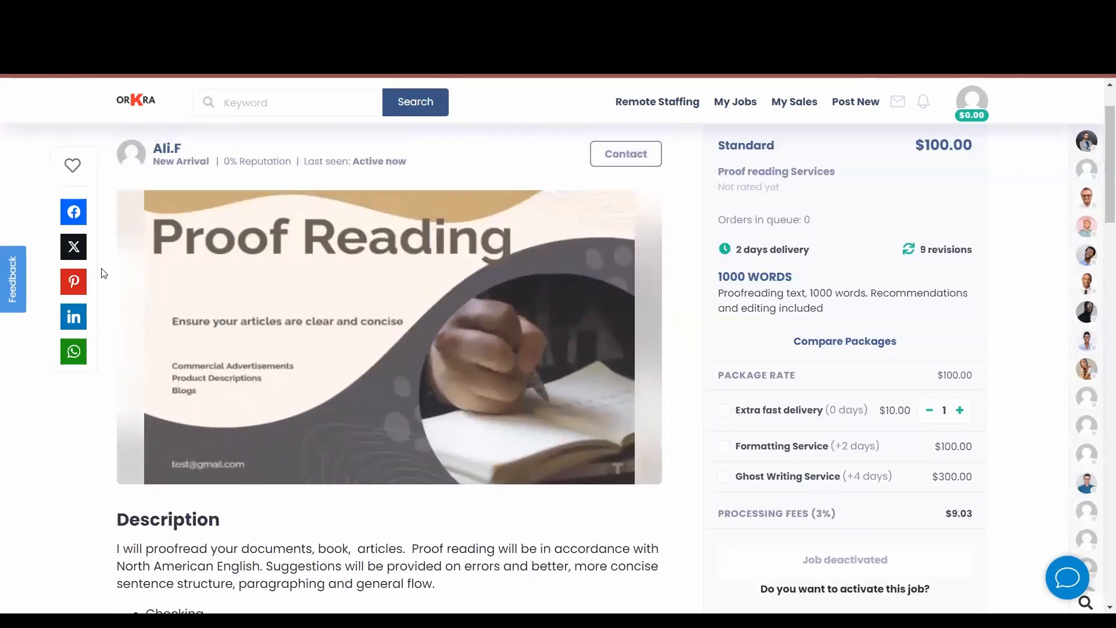
pyautogui.scroll(-1, 135, 319)
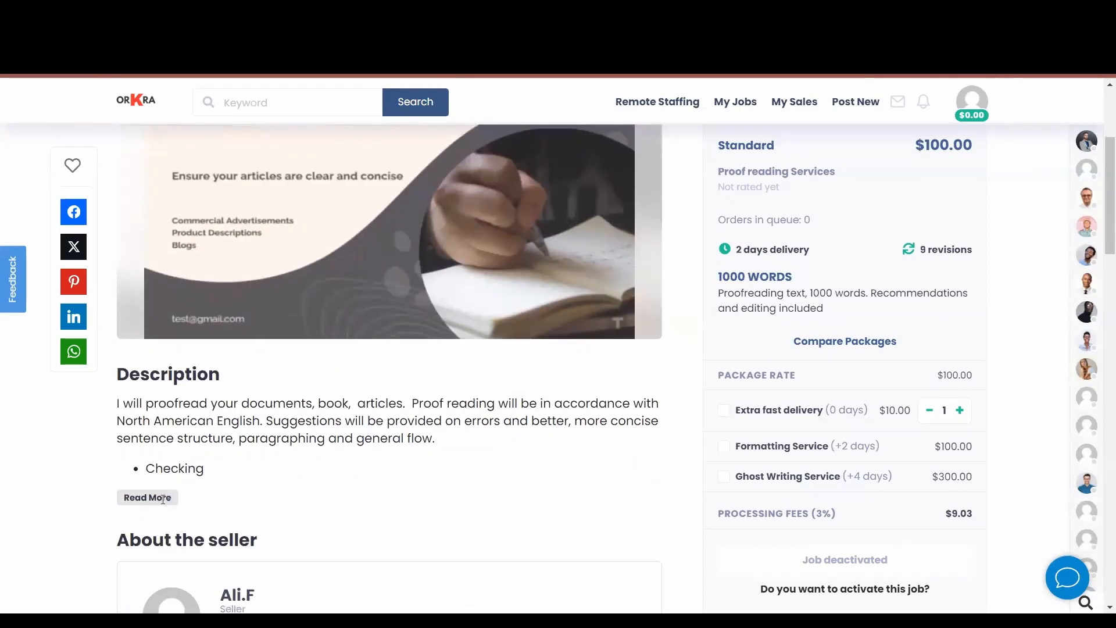
pyautogui.click(167, 496)
pyautogui.scroll(-4, 219, 457)
pyautogui.scroll(6, 355, 439)
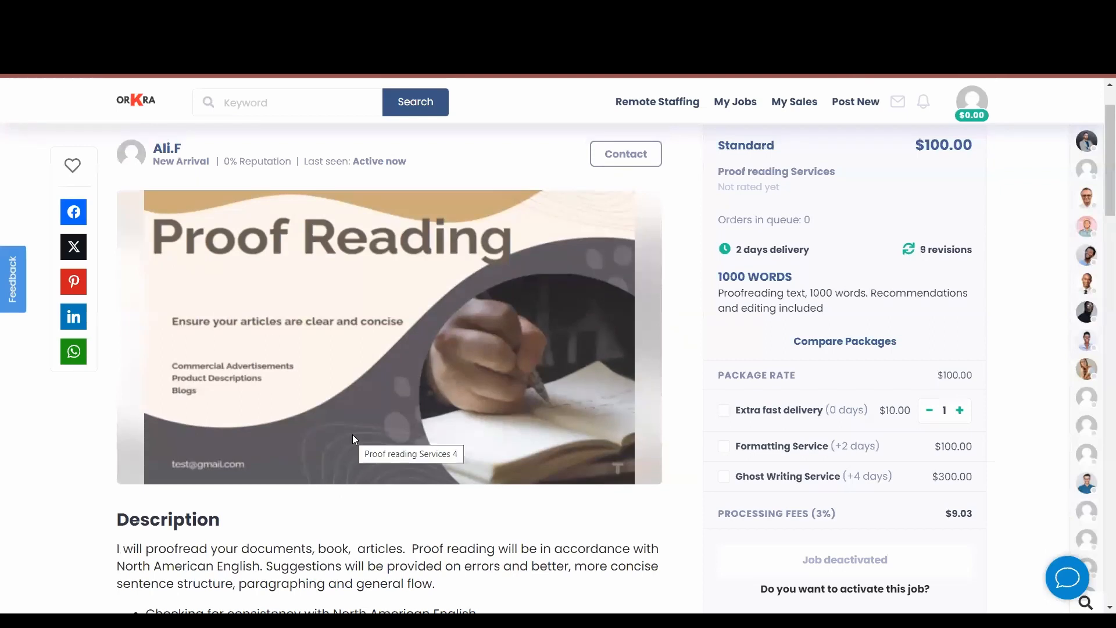
pyautogui.scroll(2, 352, 434)
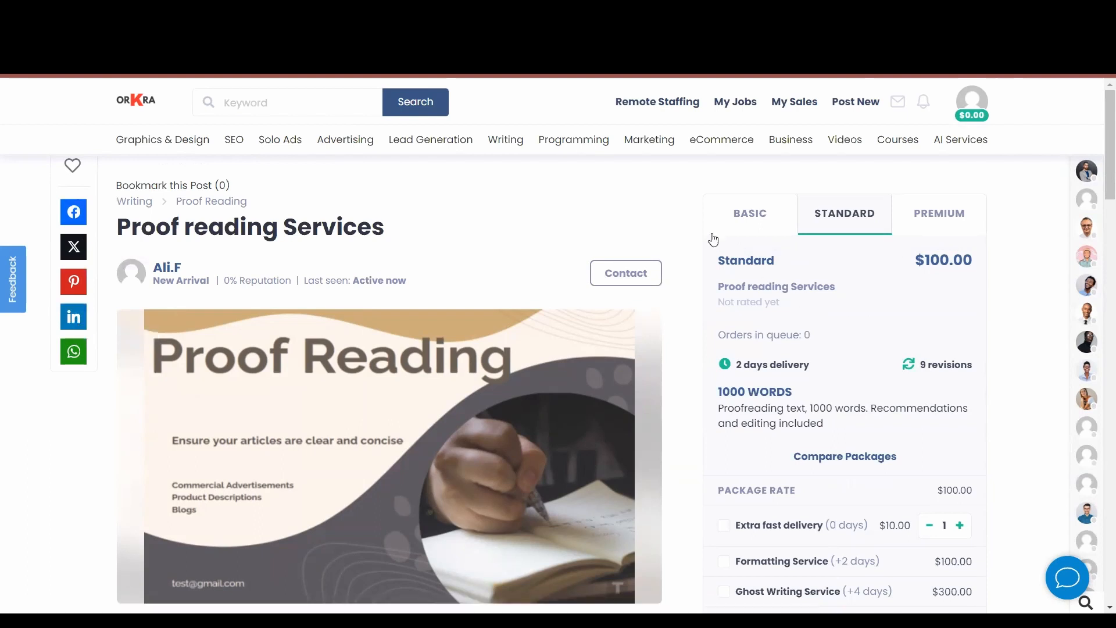
# Compare the Basic, Standard and Premium package details on the job listing, ending on Basic
pyautogui.scroll(-2, 750, 224)
pyautogui.scroll(2, 748, 222)
pyautogui.click(748, 218)
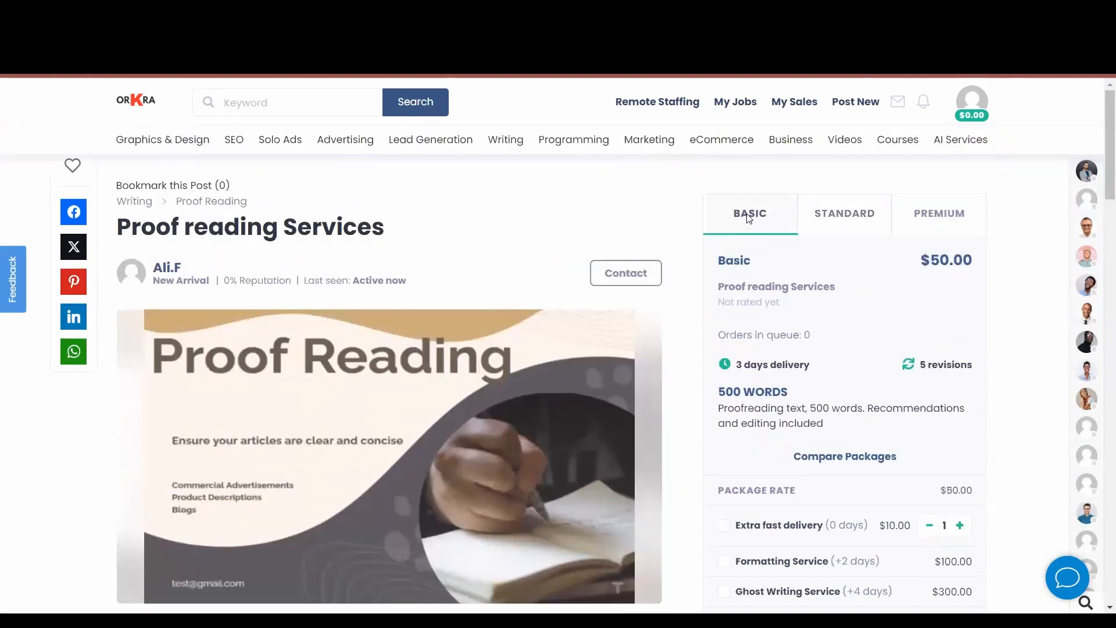
pyautogui.click(877, 219)
pyautogui.click(961, 221)
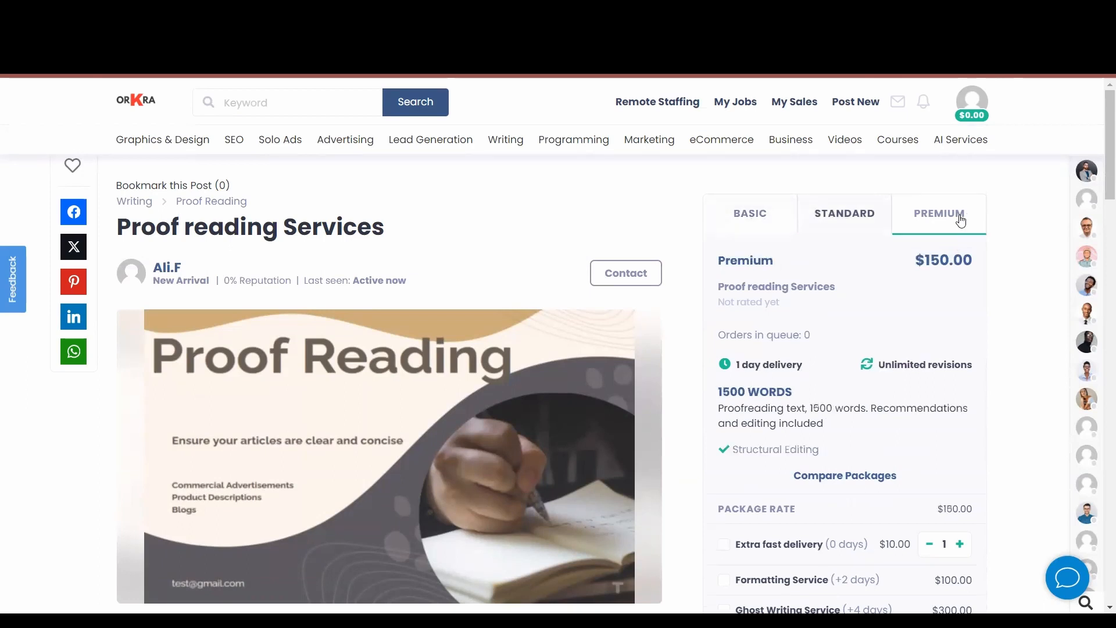
pyautogui.scroll(-3, 855, 296)
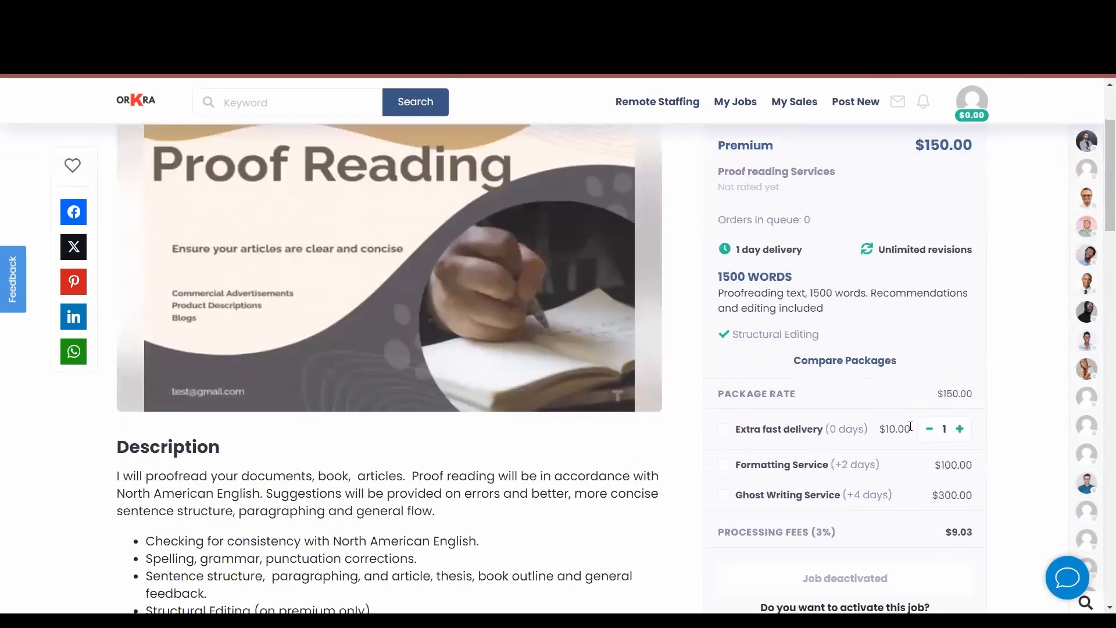
pyautogui.scroll(3, 735, 468)
pyautogui.click(768, 224)
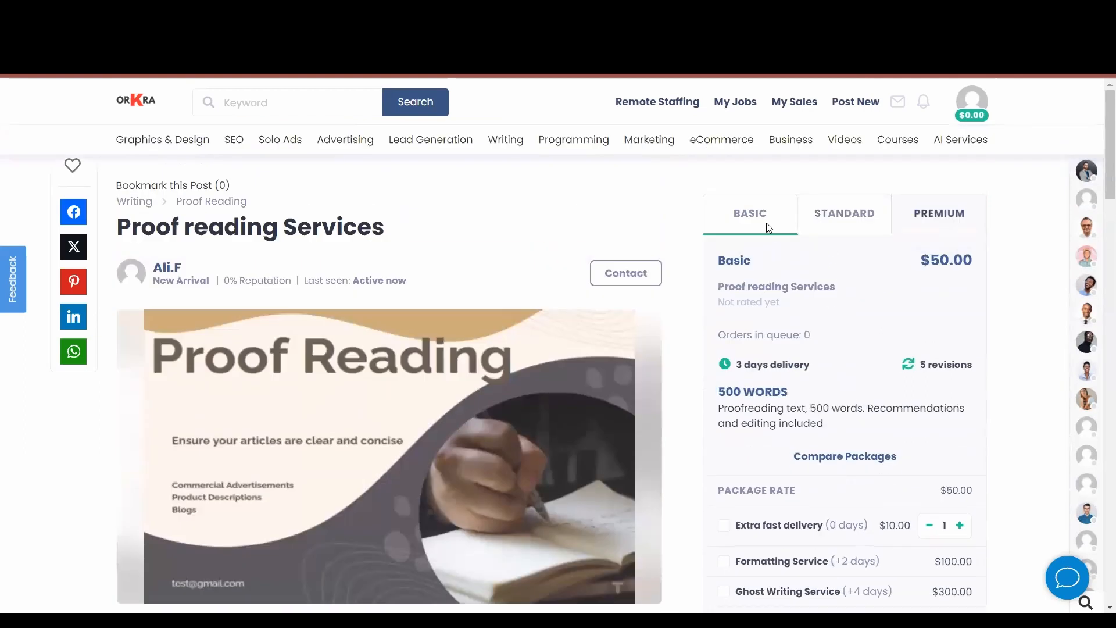
# Examine the Basic package's extras, processing fees and job activation status on the listing
pyautogui.scroll(-2, 836, 445)
pyautogui.scroll(-2, 836, 446)
pyautogui.scroll(4, 750, 473)
pyautogui.scroll(-3, 844, 375)
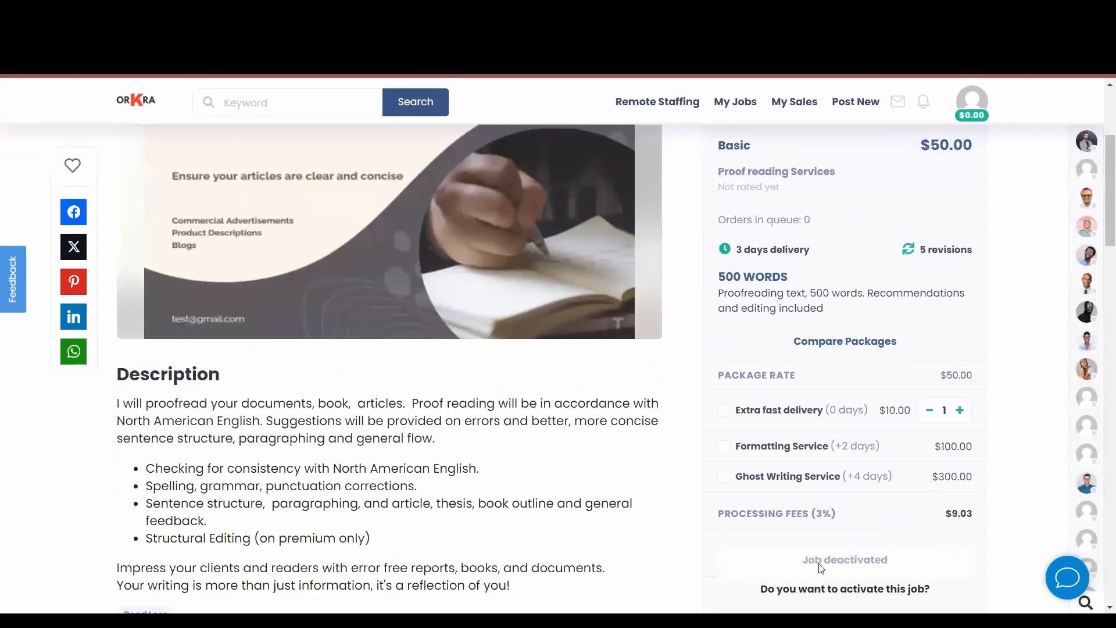
pyautogui.moveTo(803, 562); pyautogui.dragTo(892, 563)
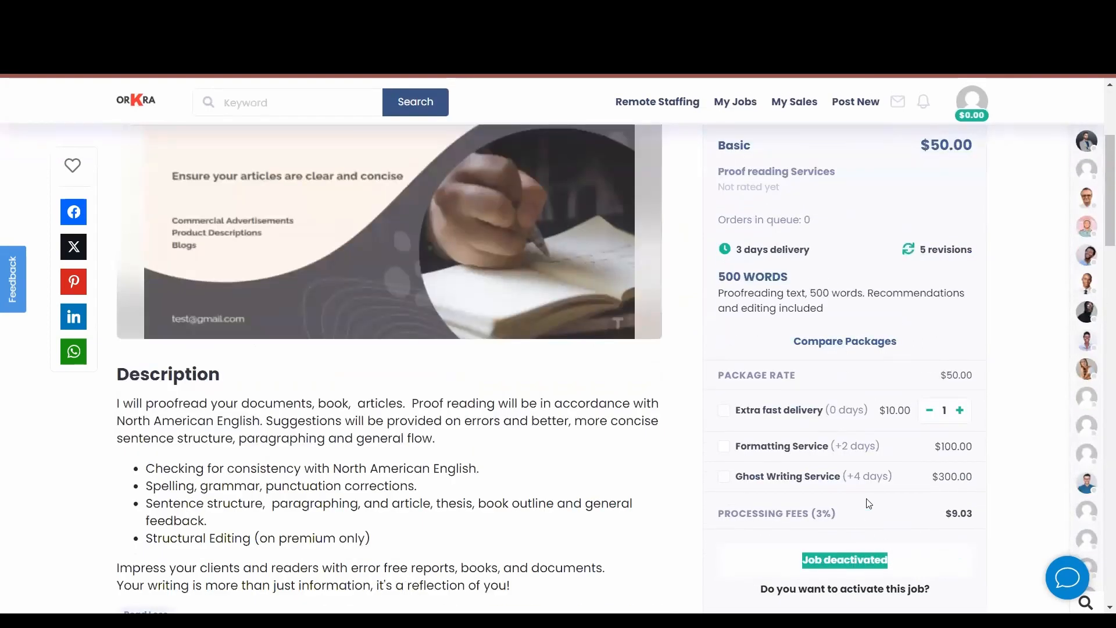
pyautogui.scroll(-4, 869, 504)
pyautogui.scroll(-5, 1097, 269)
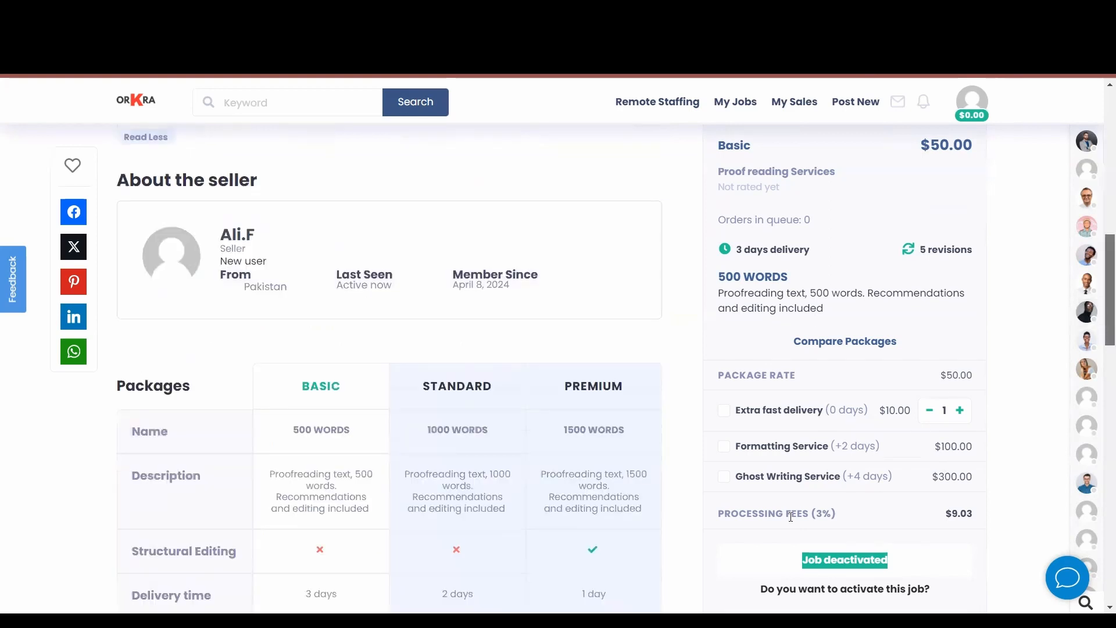
pyautogui.moveTo(739, 522); pyautogui.dragTo(846, 520)
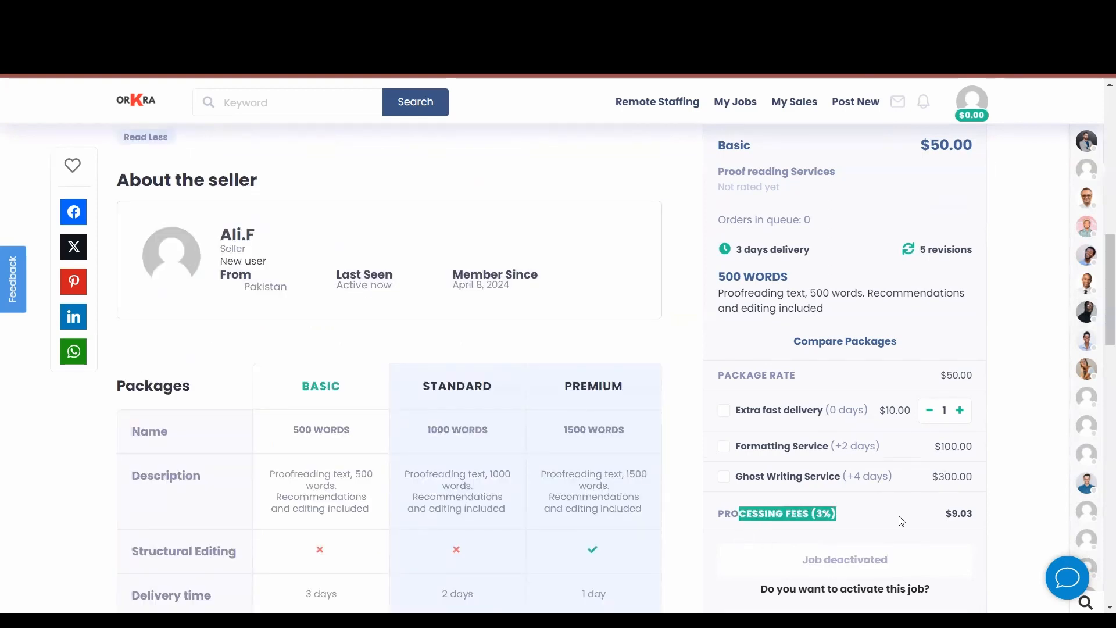
pyautogui.click(799, 514)
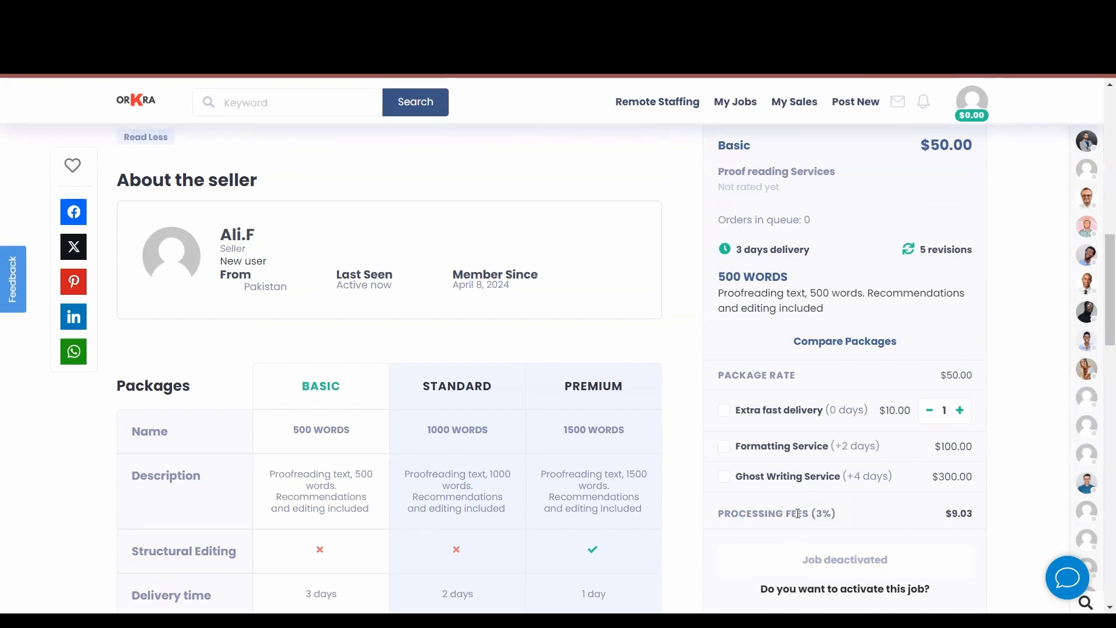
# Review the package comparison, the FAQ answer about formatting, and the preview and additional order sections
pyautogui.scroll(2, 789, 513)
pyautogui.scroll(-10, 274, 360)
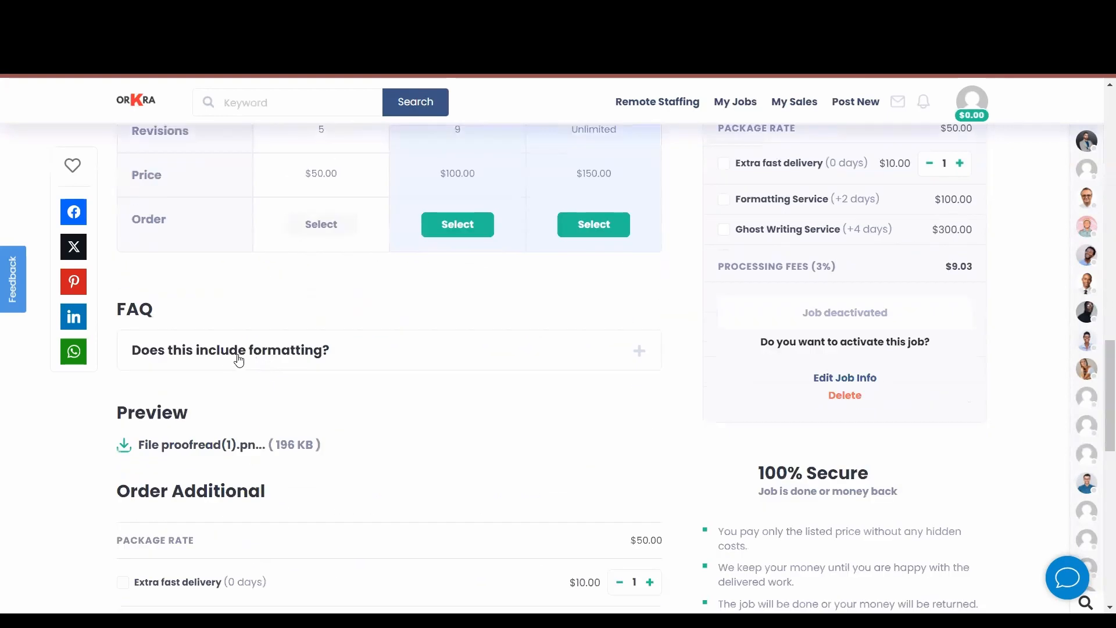
pyautogui.click(638, 353)
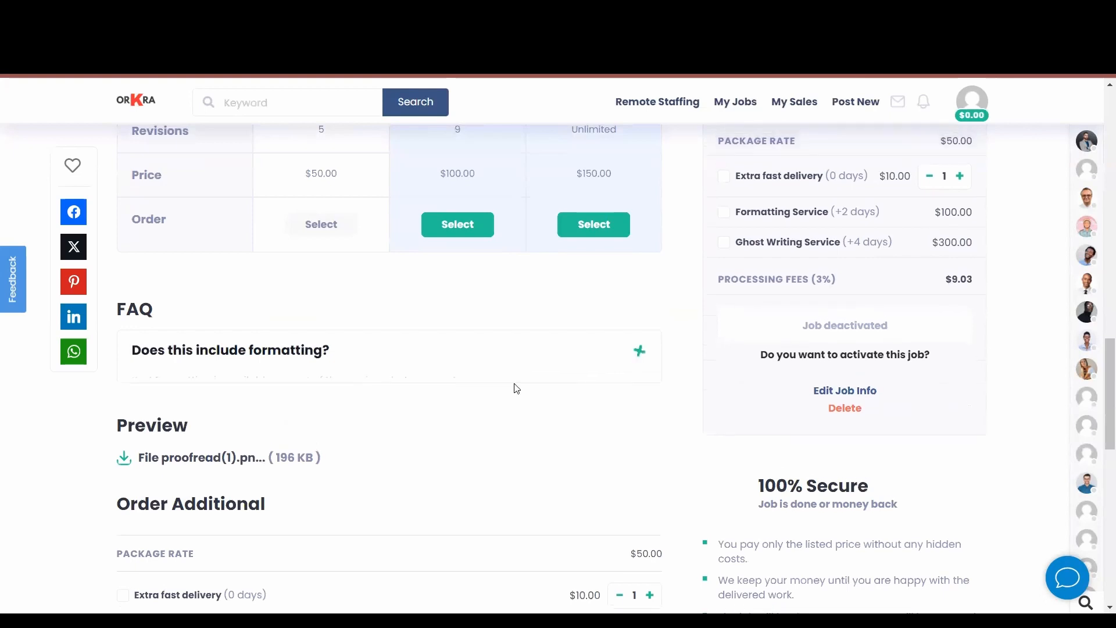
pyautogui.scroll(-5, 250, 389)
pyautogui.scroll(1, 215, 345)
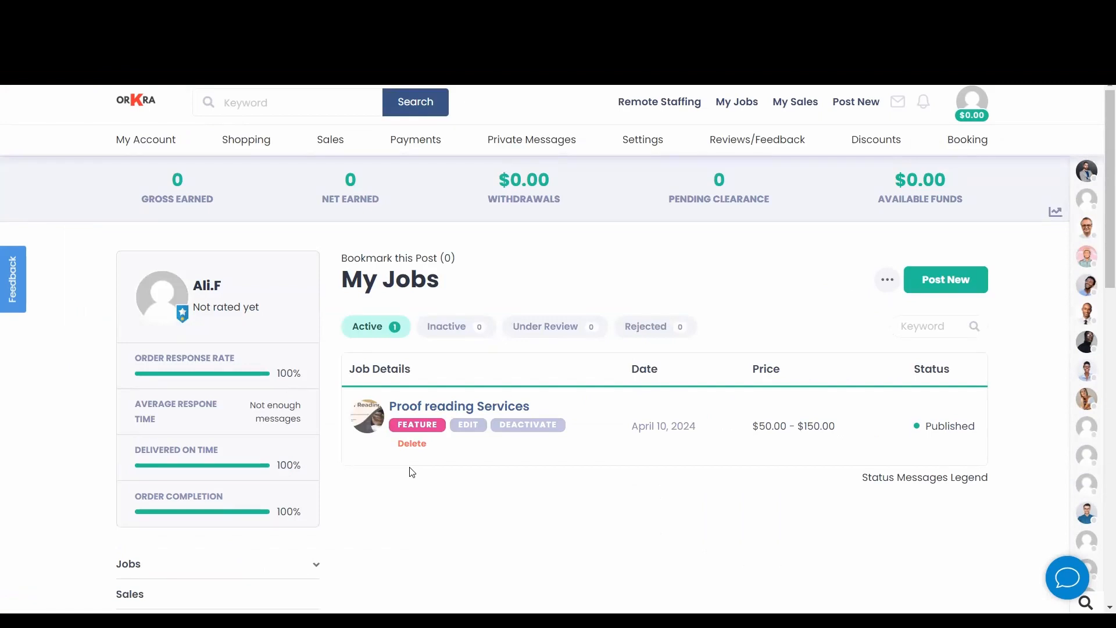
# Check the proofreading job's entry in the My Jobs list
pyautogui.scroll(-2, 412, 472)
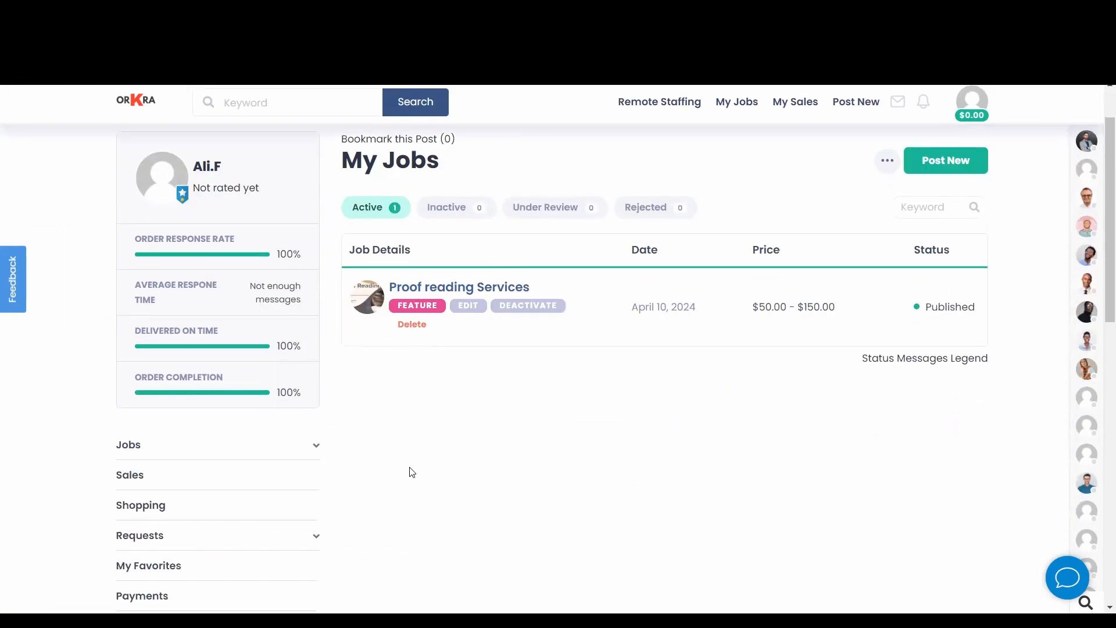
pyautogui.scroll(2, 412, 472)
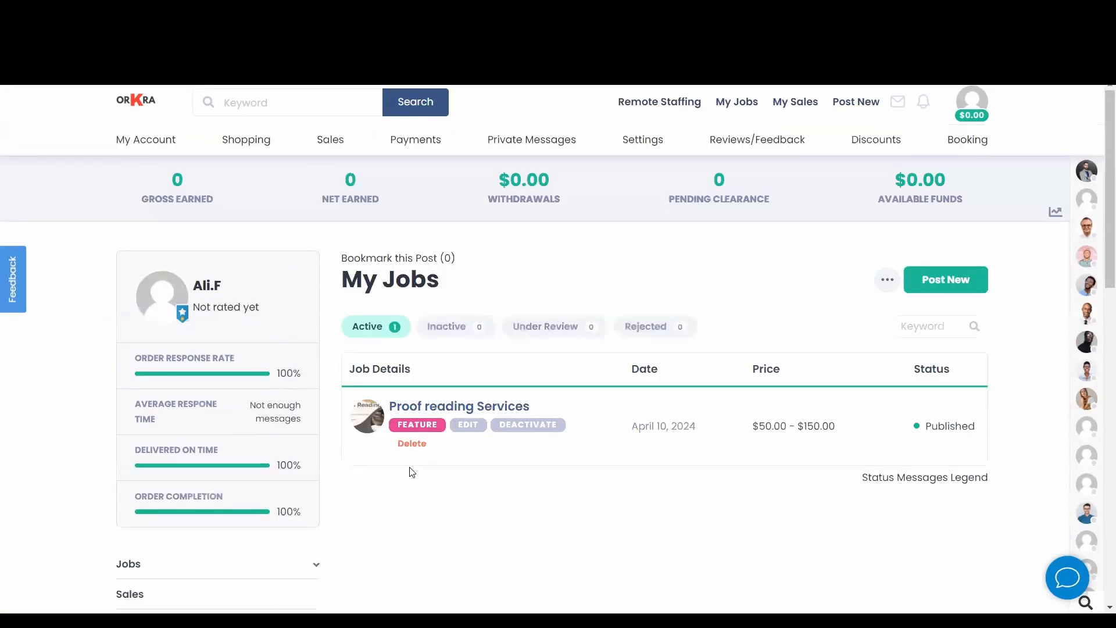